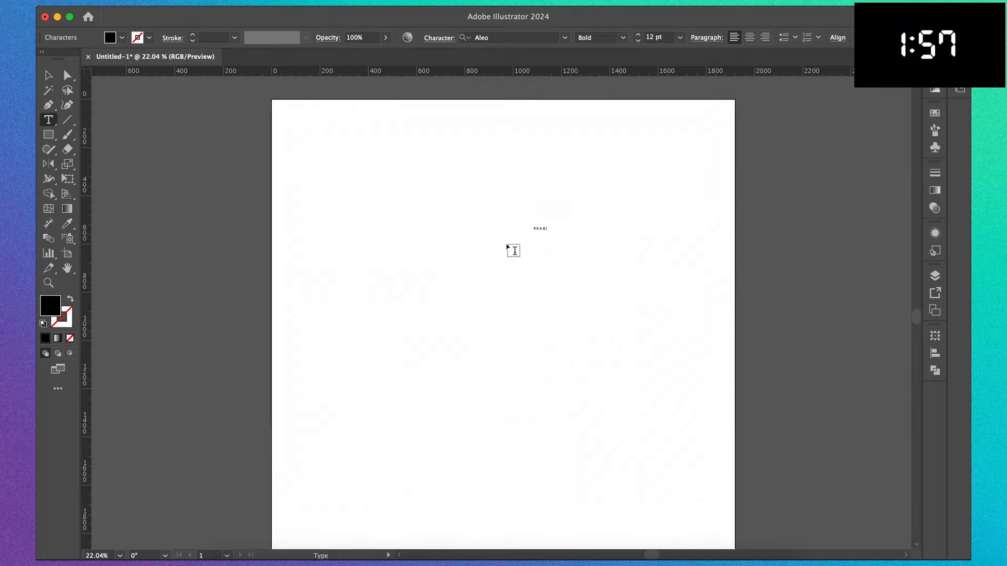
Enlarge the PEAK text to about 233 pt and set its font to Archivo Black Italic.
click(49, 79)
drag(534, 237, 417, 355)
key(super+t)
click(899, 106)
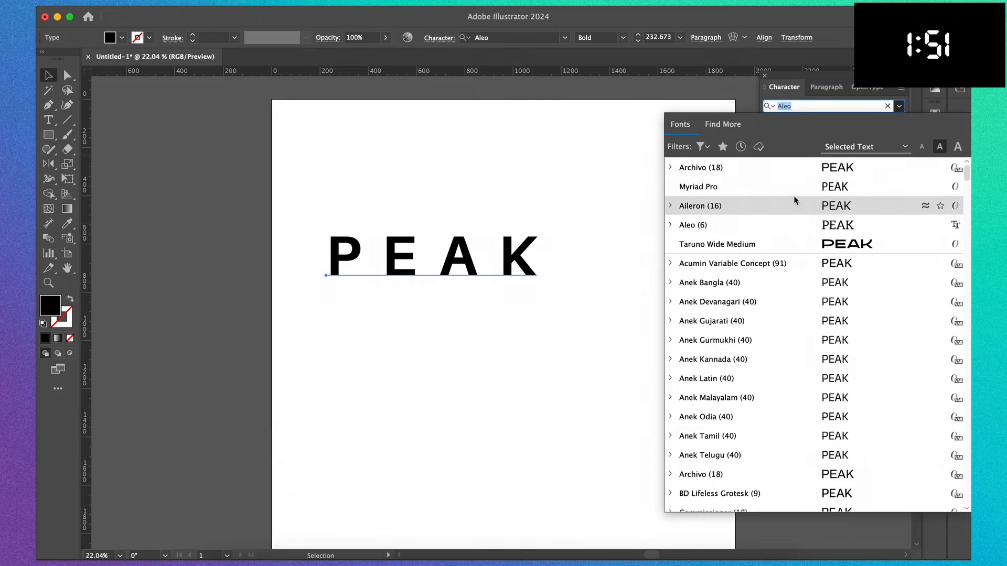
click(795, 167)
click(884, 126)
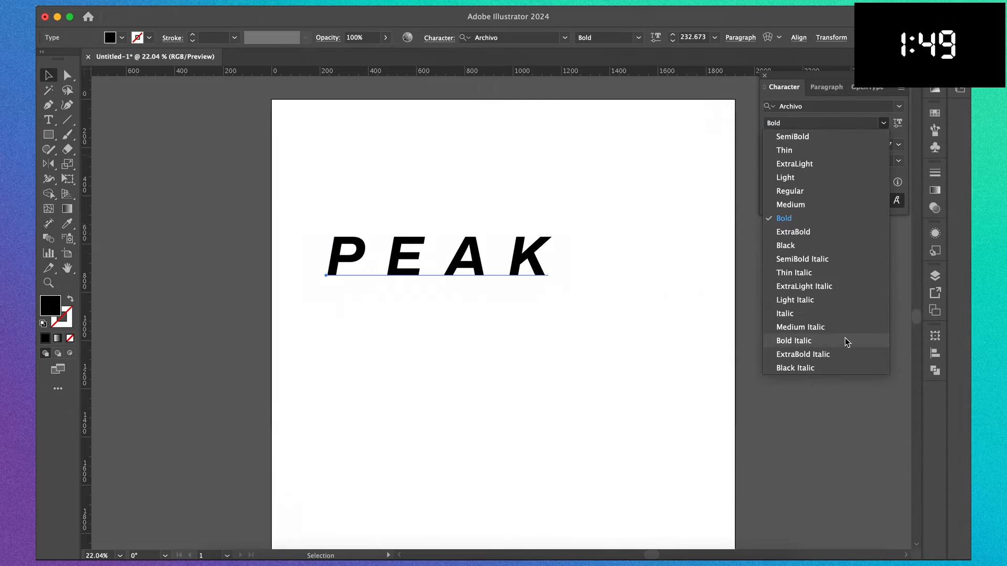
click(832, 363)
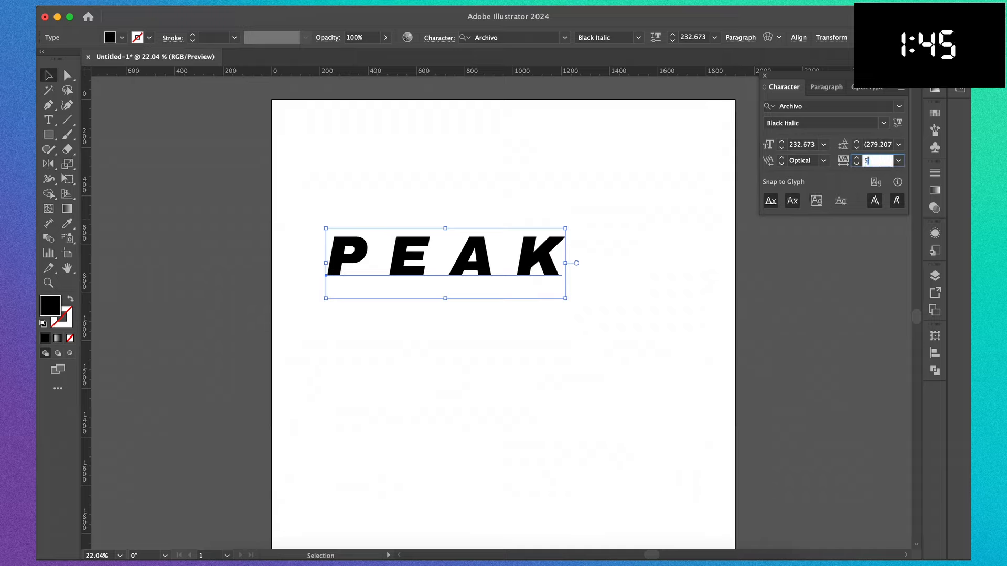
Tighten the letter spacing of the PEAK text to a tracking of -30.
text(5)
key(Return)
click(837, 161)
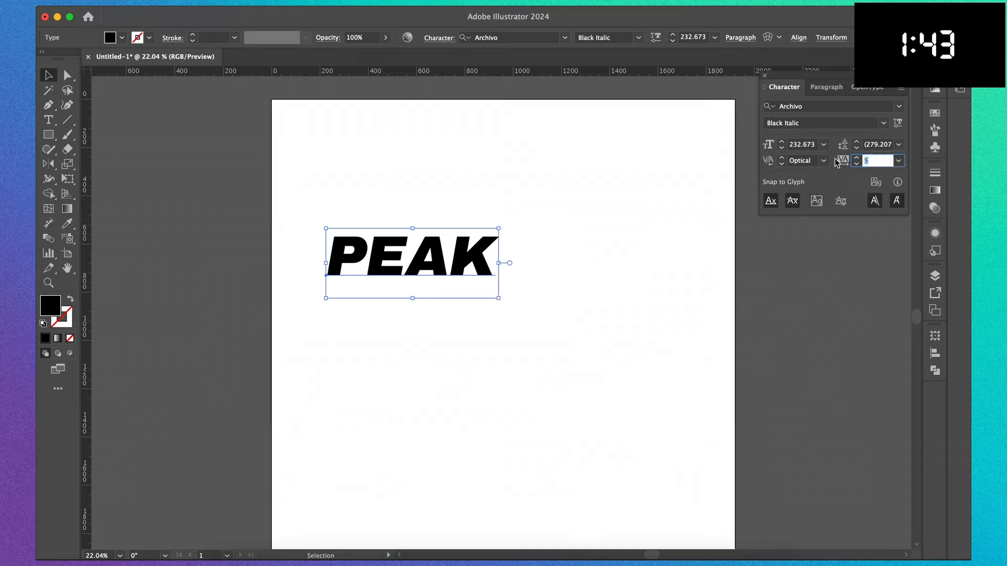
key(Down)
key(shift+Down)
key(shift+Down)
key(shift+Down)
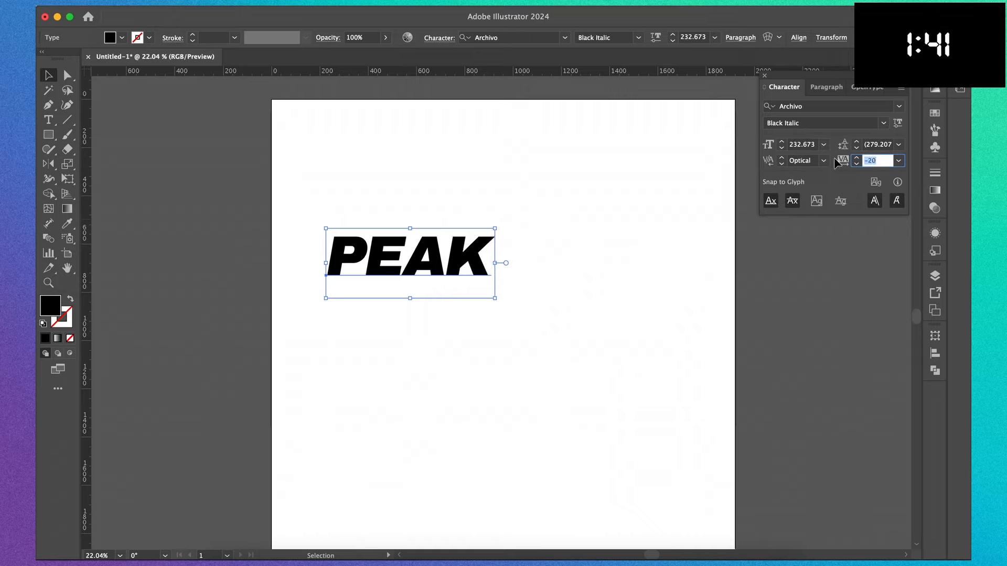
key(shift+Down)
click(624, 257)
Move the PEAK text towards the artboard's centre and place a duplicate directly below it.
click(489, 269)
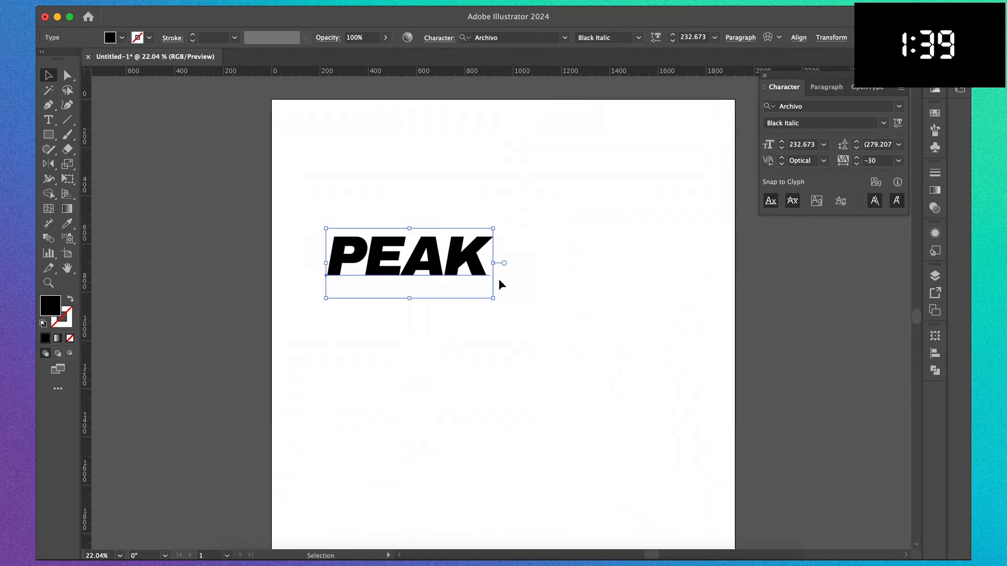
drag(467, 282, 535, 378)
click(495, 386)
Replace the wording of the lower PEAK copy with PERFORMANCE.
key(t)
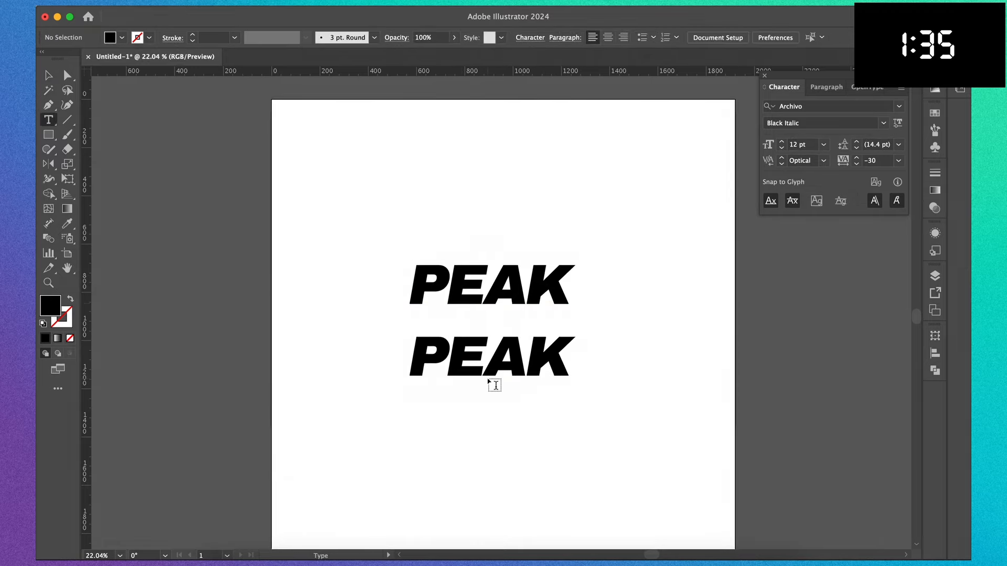
click(487, 374)
double_click(487, 374)
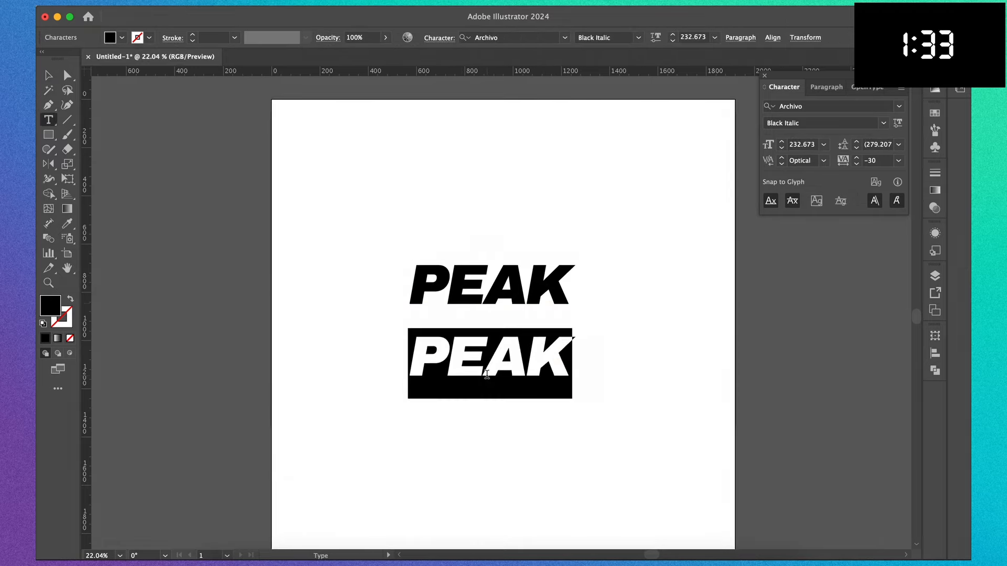
text(PERFORMACE)
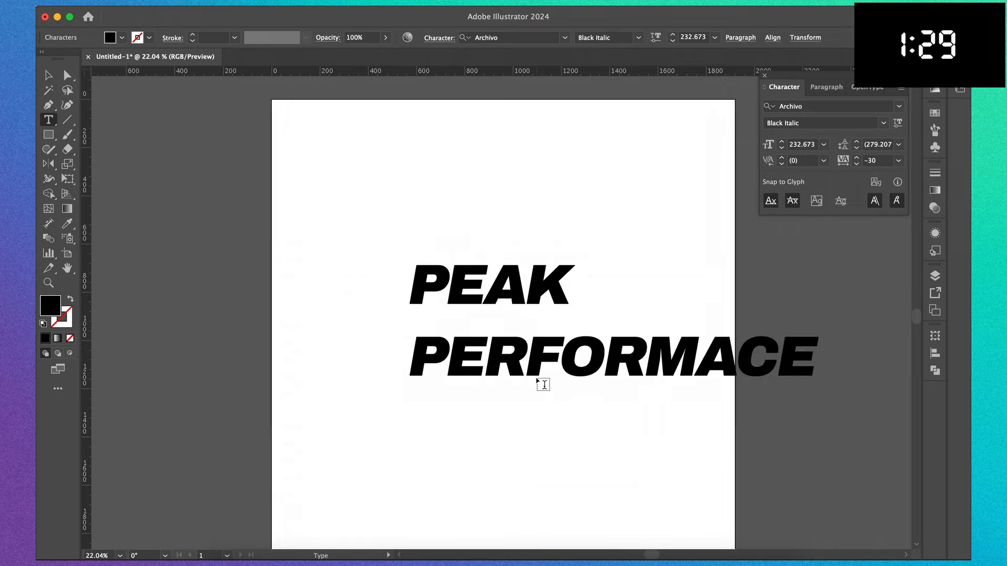
click(739, 370)
text(N)
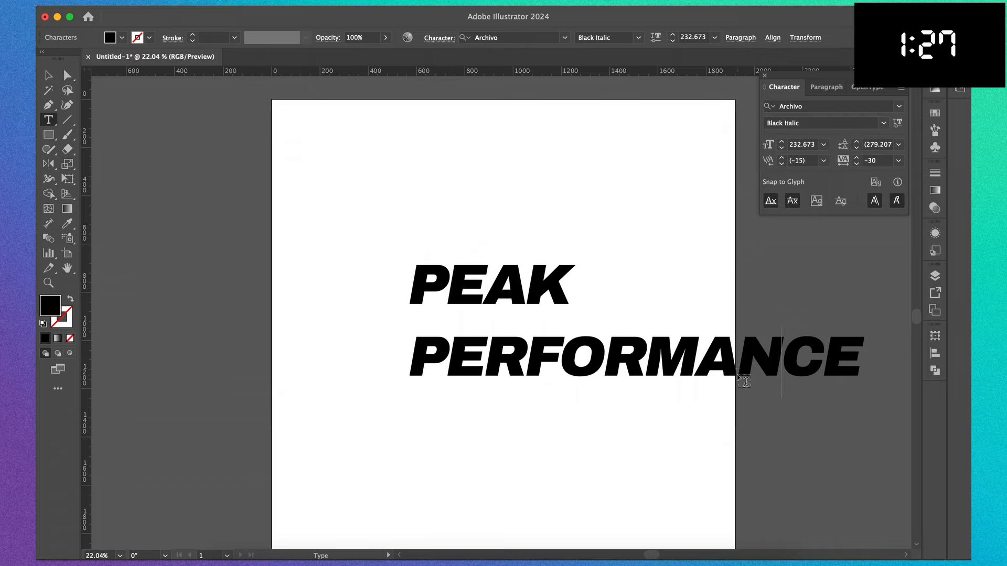
Set the PERFORMANCE text to the ExtraBold style with a tracking of 400.
click(50, 78)
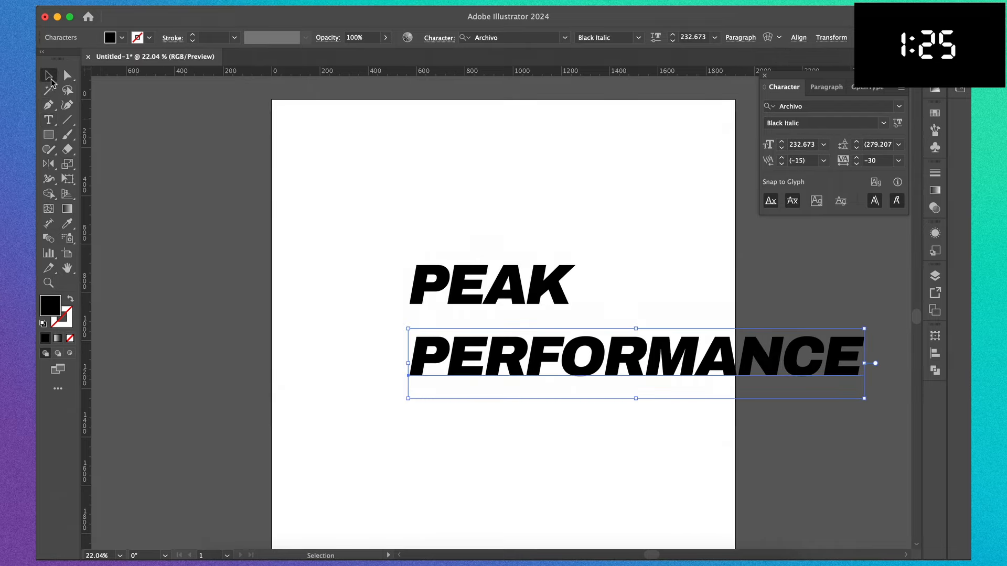
click(884, 123)
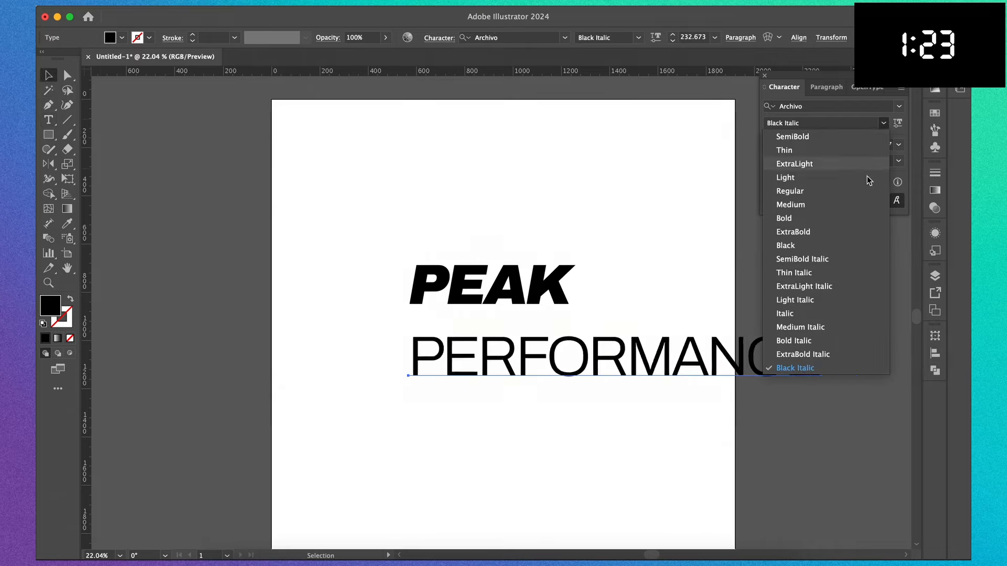
click(835, 232)
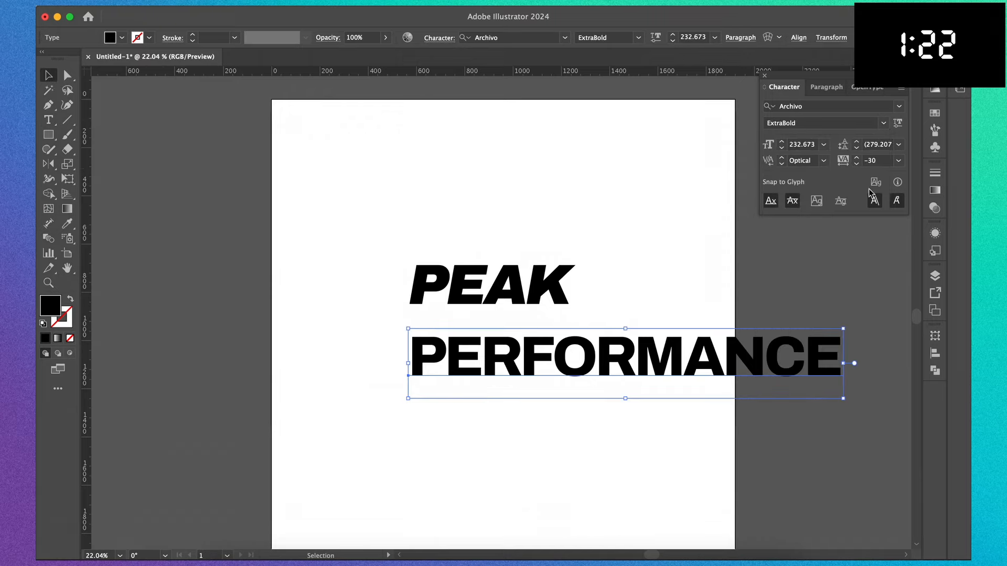
click(886, 161)
text(400)
key(Return)
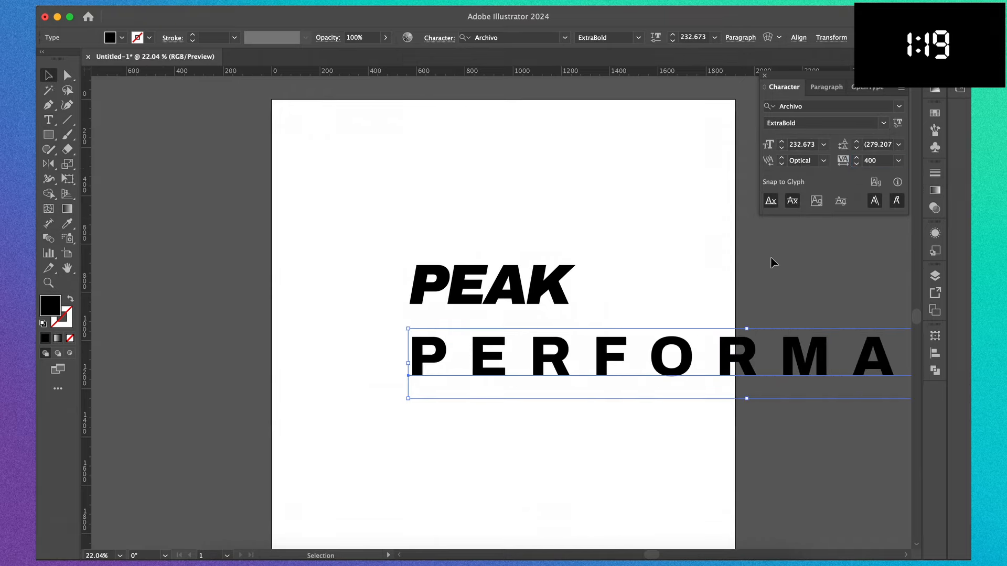
Scale the PERFORMANCE text down to a small tagline narrower than PEAK and centre it just beneath that word.
drag(760, 383, 504, 387)
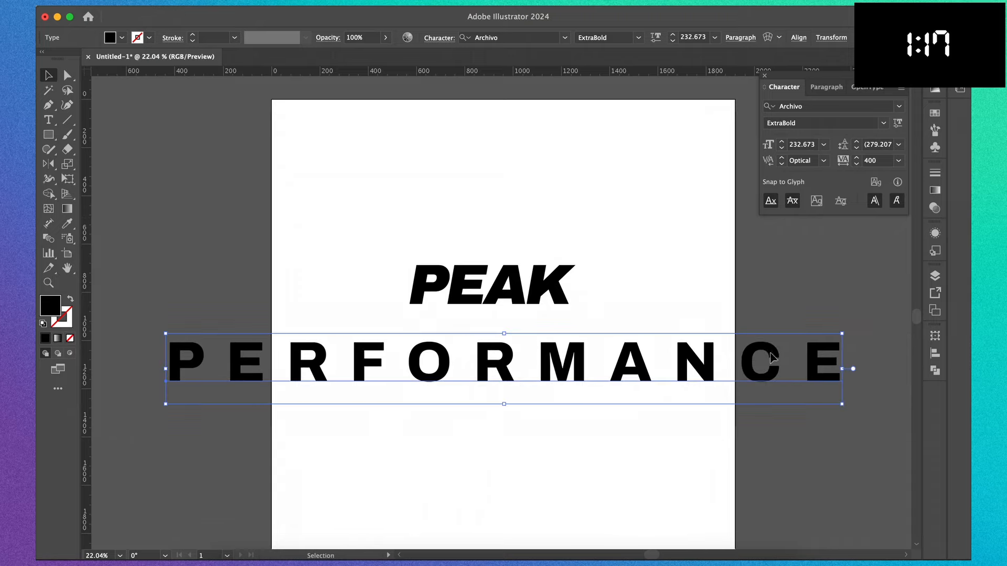
drag(841, 333, 516, 322)
click(590, 331)
Move both lines of text together straight down to leave room for a symbol above them.
key(super+a)
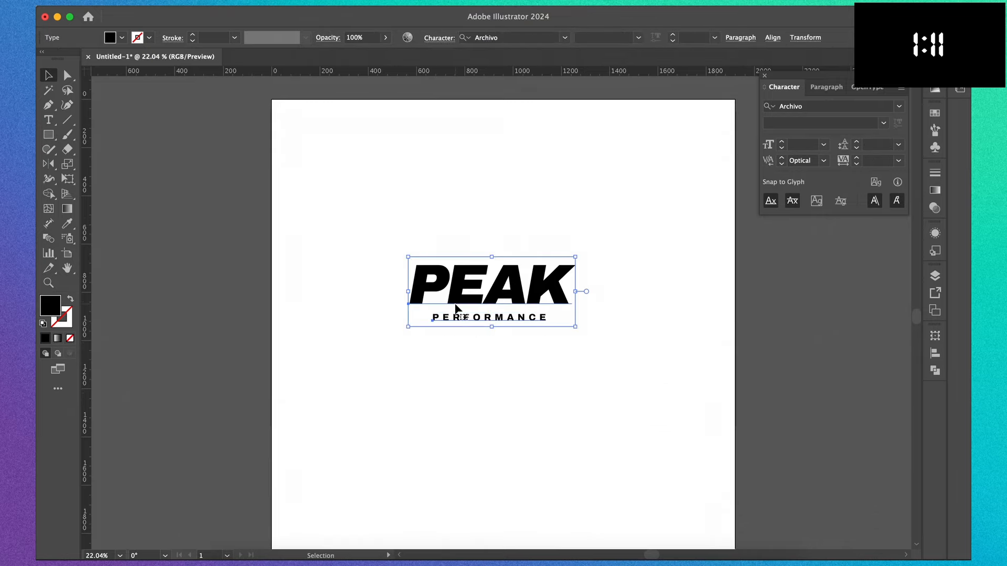
drag(453, 310, 455, 383)
click(456, 281)
Draw a black-filled slanted triangle with the Pen tool above PEAK, about 380 px tall, as the mountain's left slope.
key(p)
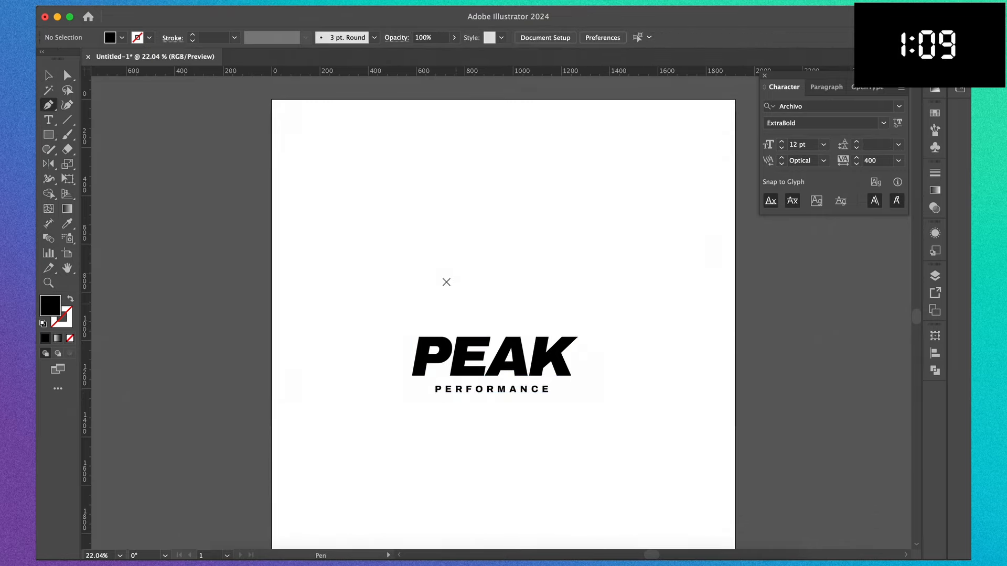
key(shift+x)
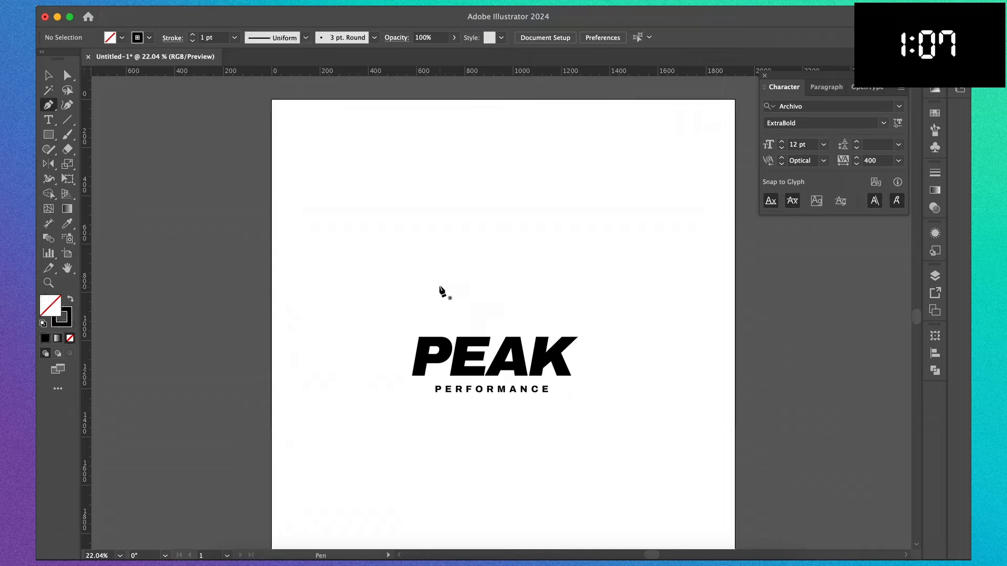
click(493, 233)
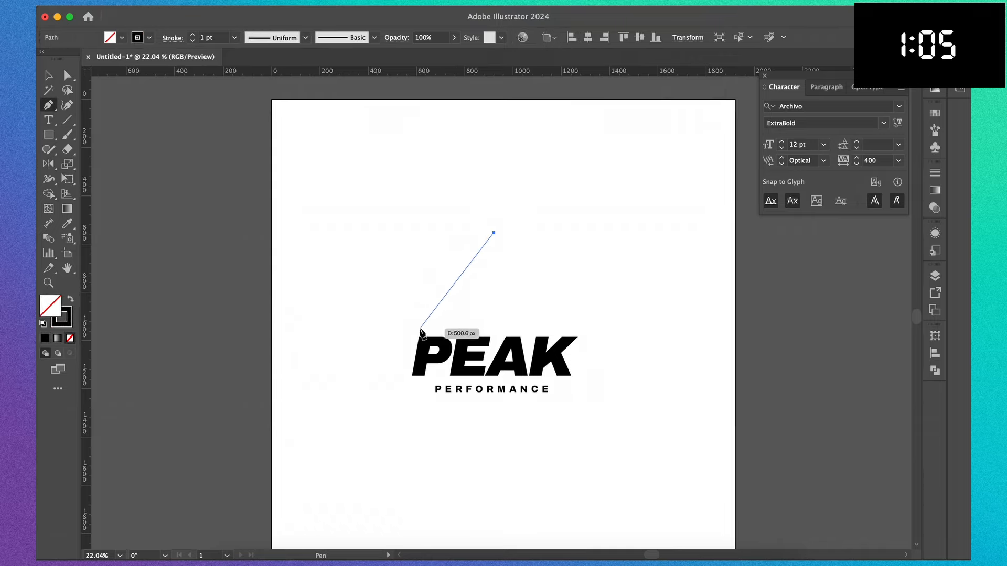
click(420, 325)
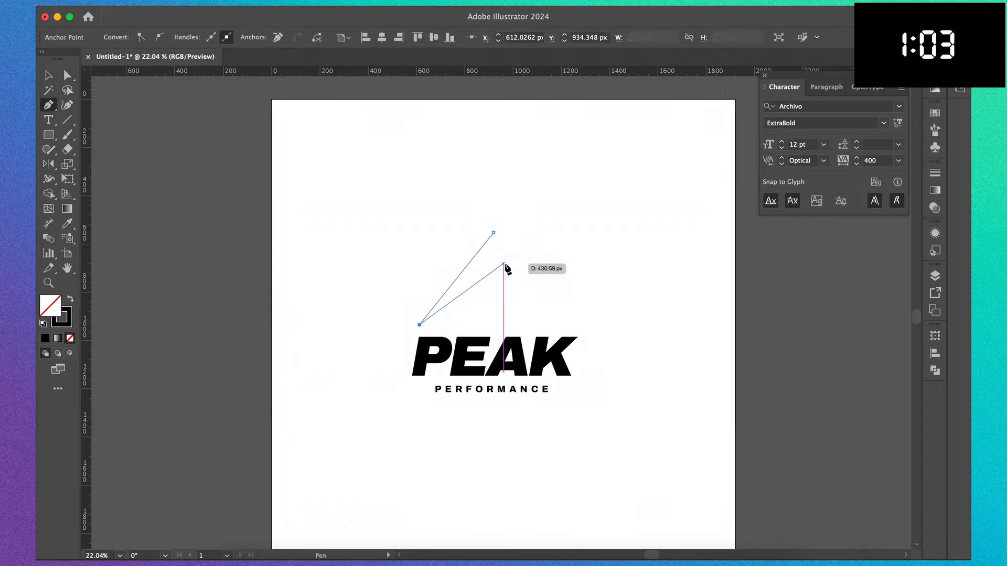
click(507, 263)
click(494, 233)
key(shift+x)
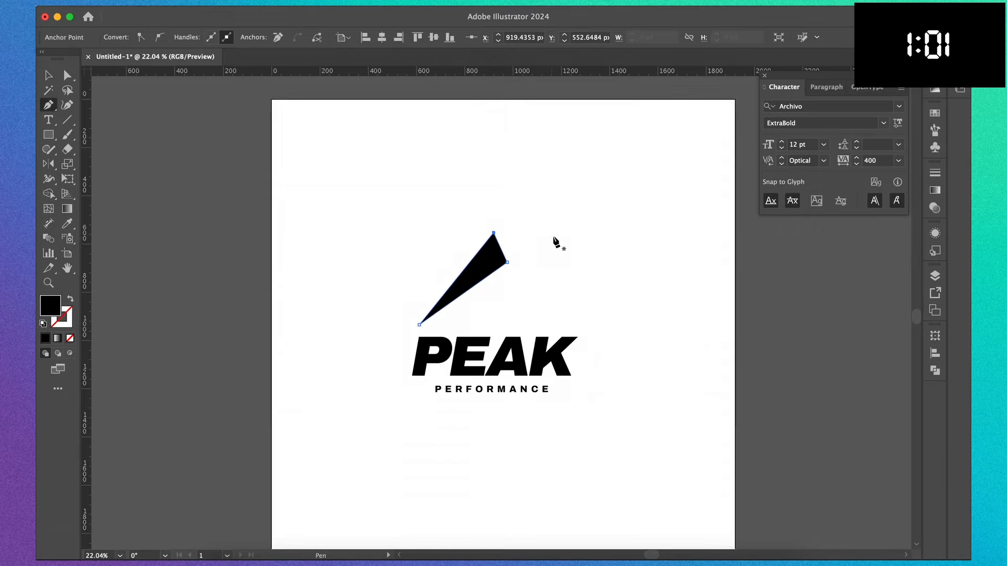
key(v)
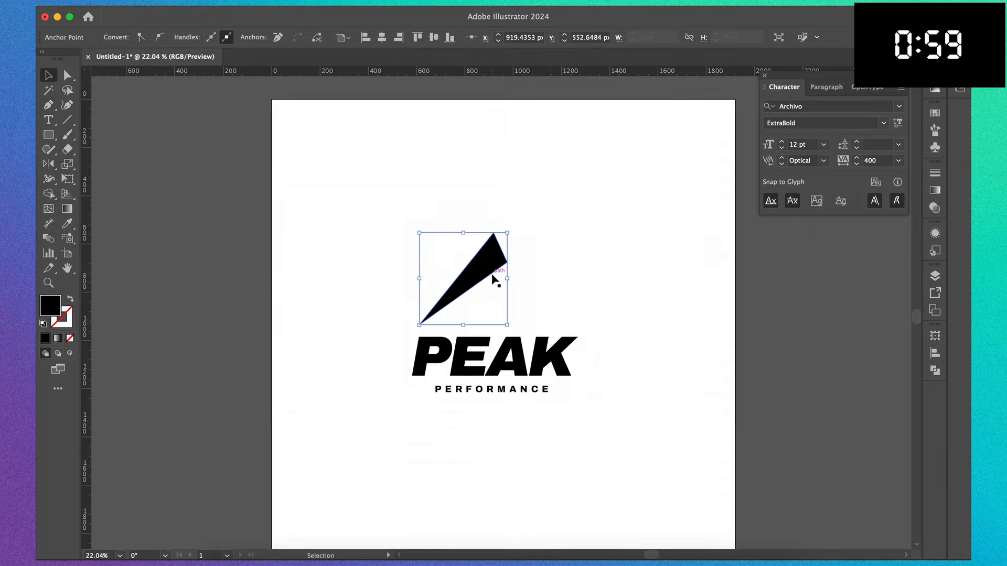
Duplicate the slanted triangle to its right and reflect the copy so it mirrors the original slope.
click(493, 274)
drag(493, 279, 585, 278)
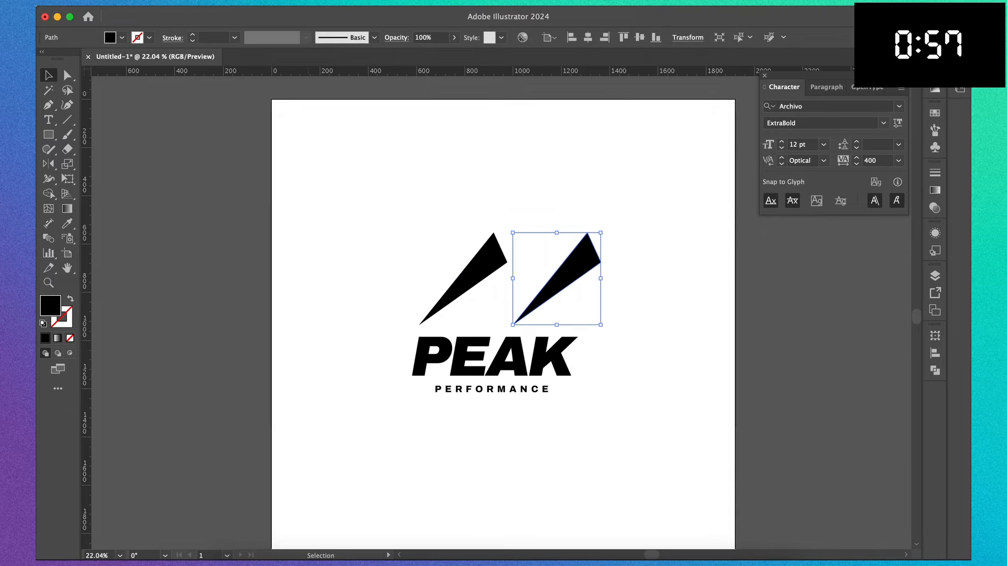
click(185, 2)
mouse_move(202, 18)
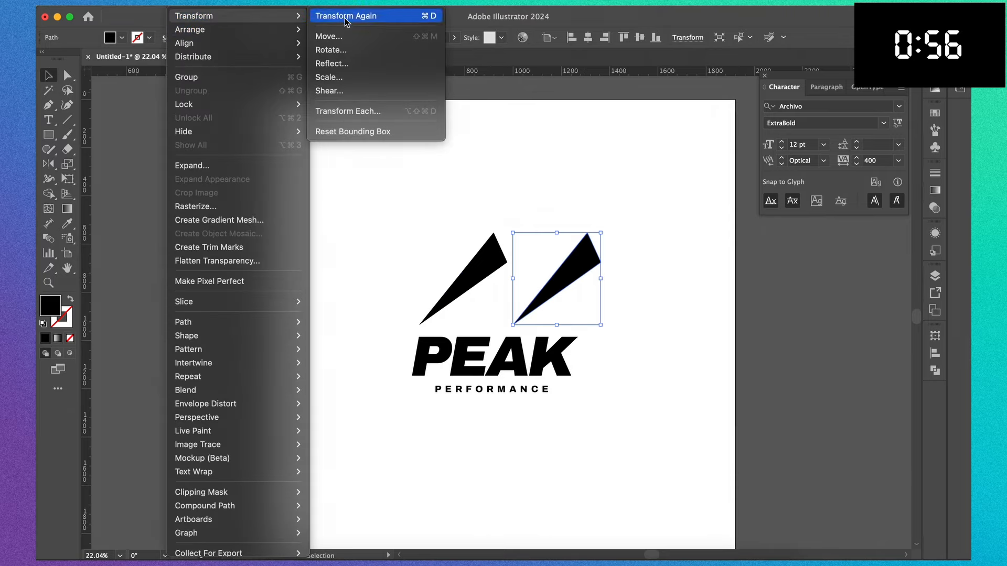
click(335, 63)
click(789, 367)
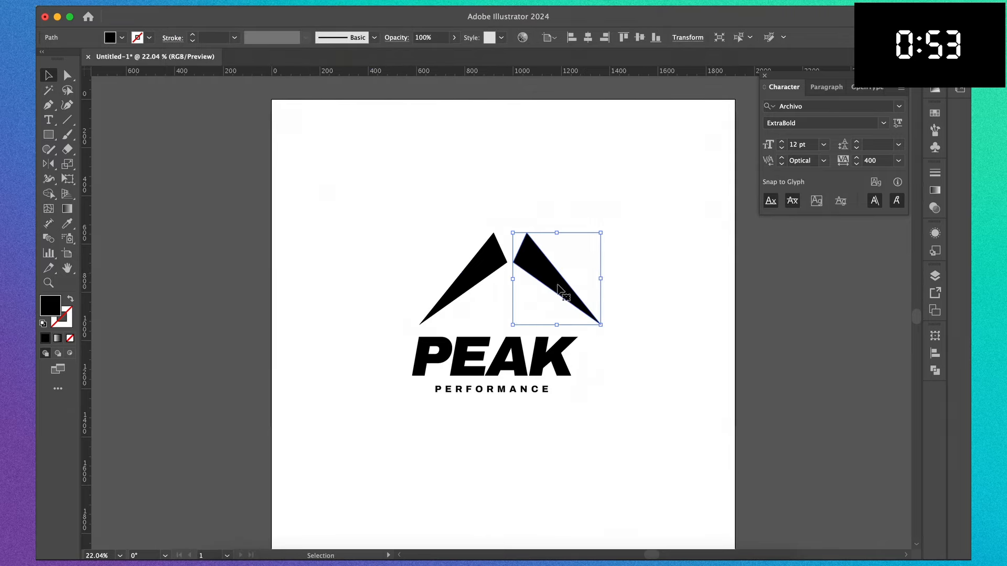
Slide the mirrored triangle over the original so their upper tips meet, using outline view to align the points.
drag(549, 277, 515, 274)
scroll(488, 216, up, 5)
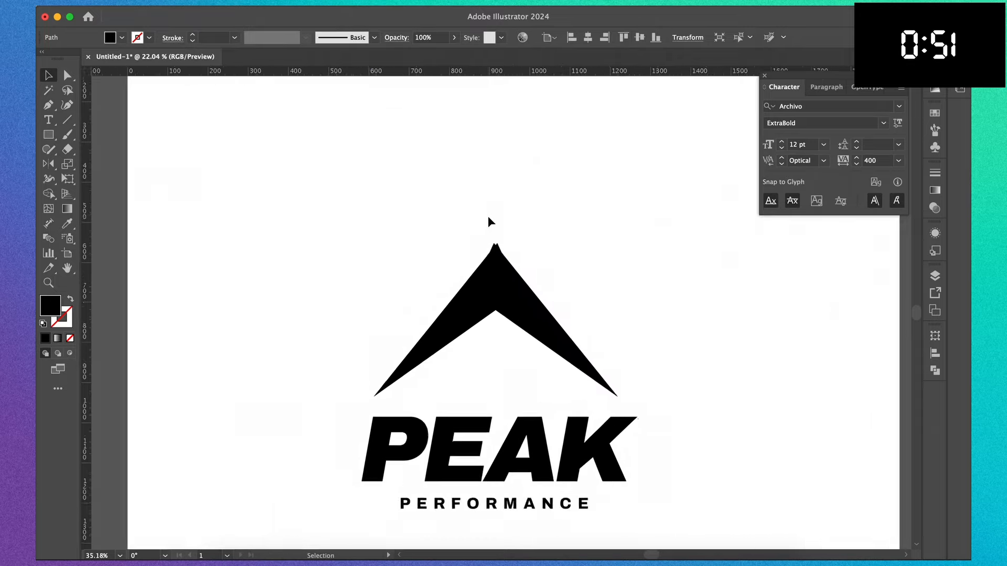
scroll(487, 217, up, 3)
key(super+y)
scroll(488, 217, up, 8)
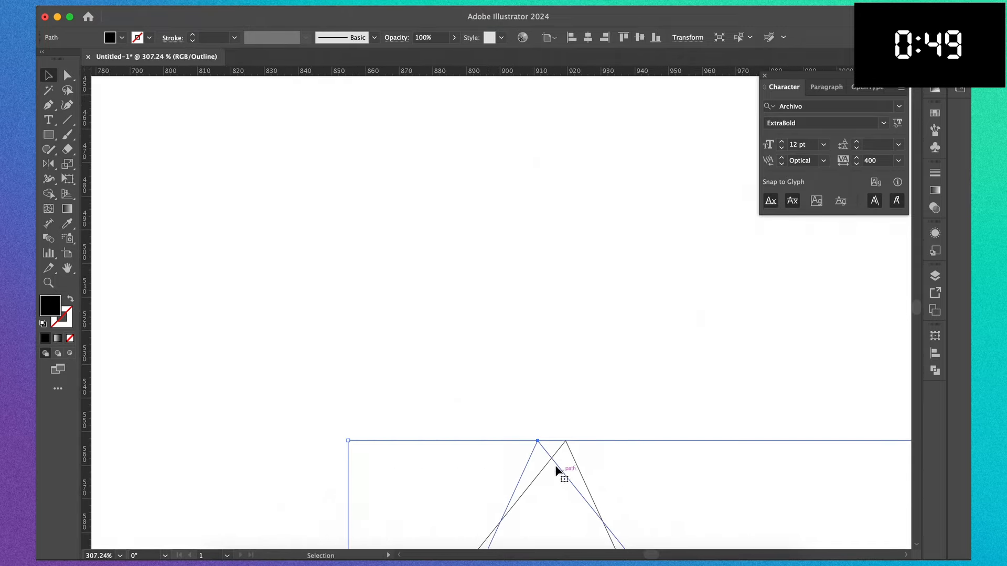
drag(546, 450, 573, 450)
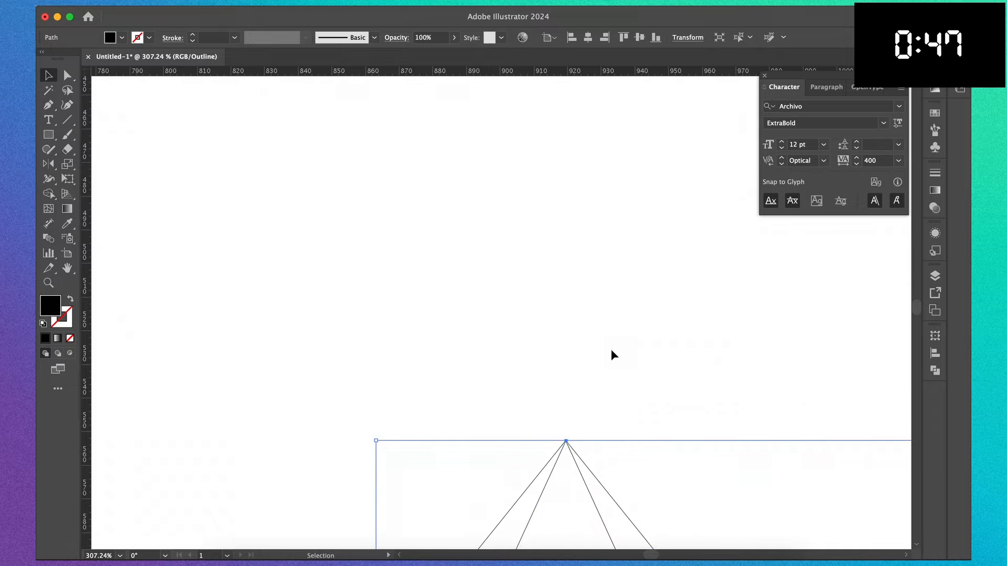
Fine-tune the horizontal position of the mirrored triangle so both apex points coincide at very high magnification.
scroll(611, 349, up, 5)
scroll(512, 334, up, 6)
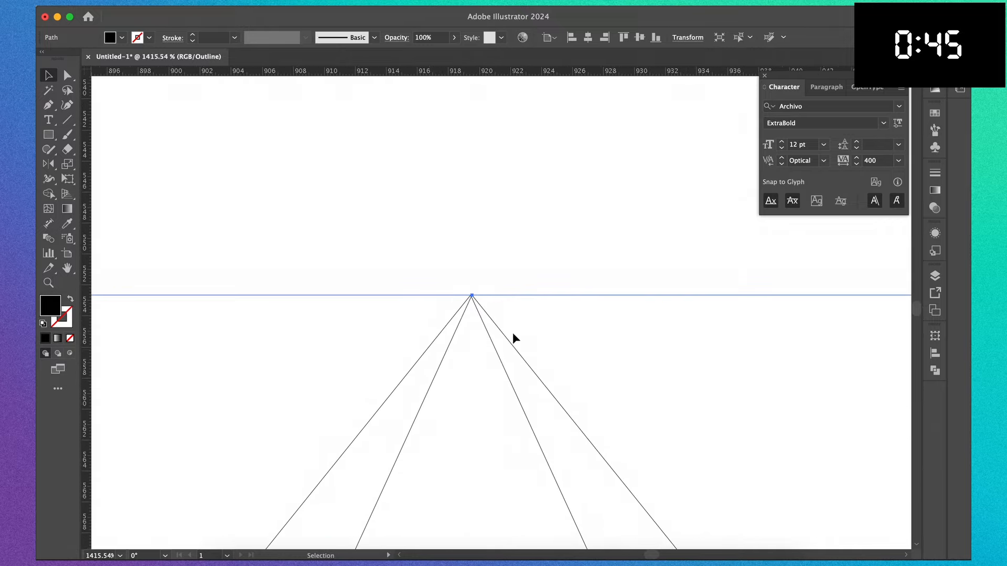
scroll(512, 333, up, 3)
drag(357, 209, 348, 210)
click(424, 102)
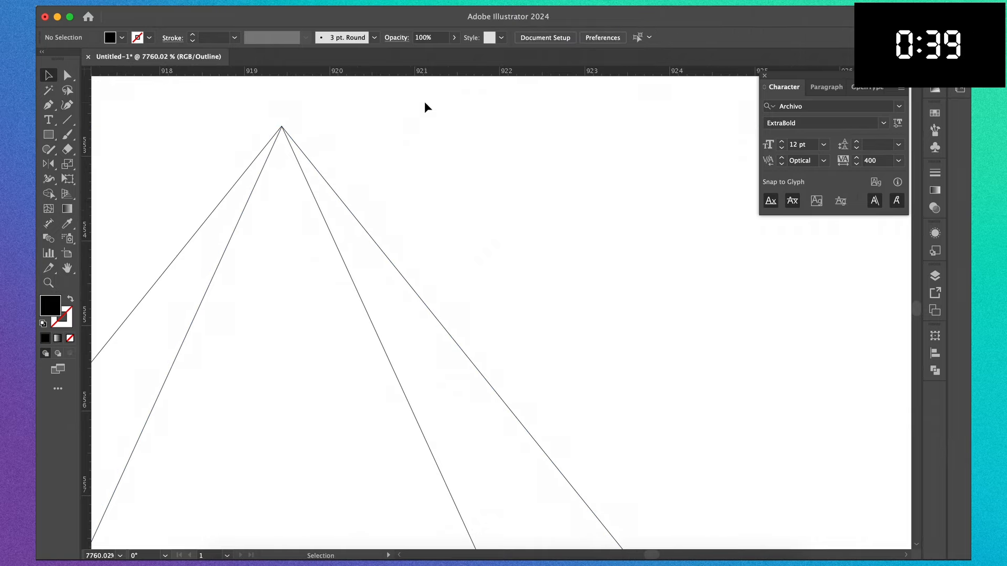
scroll(409, 146, up, 5)
scroll(409, 145, left, 5)
scroll(409, 145, up, 3)
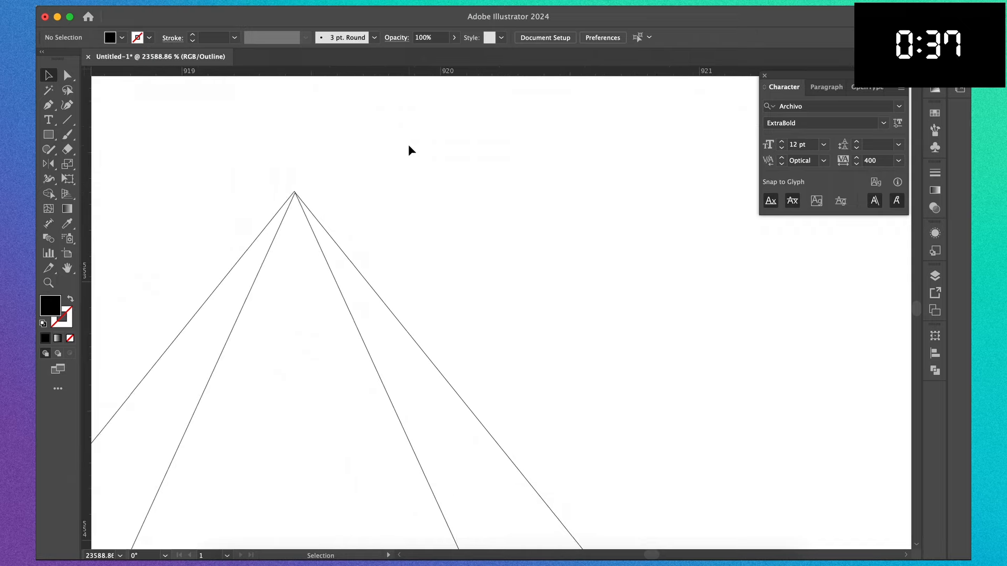
scroll(326, 189, up, 3)
click(261, 227)
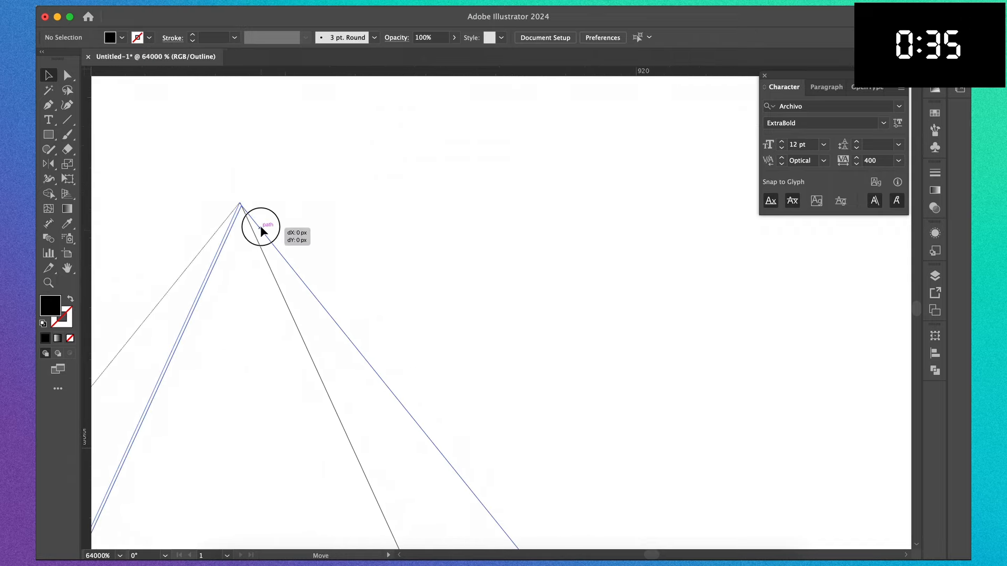
click(353, 168)
Return to preview mode, select both mirrored triangles and unite them into a single mountain shape with Pathfinder.
scroll(353, 169, down, 7)
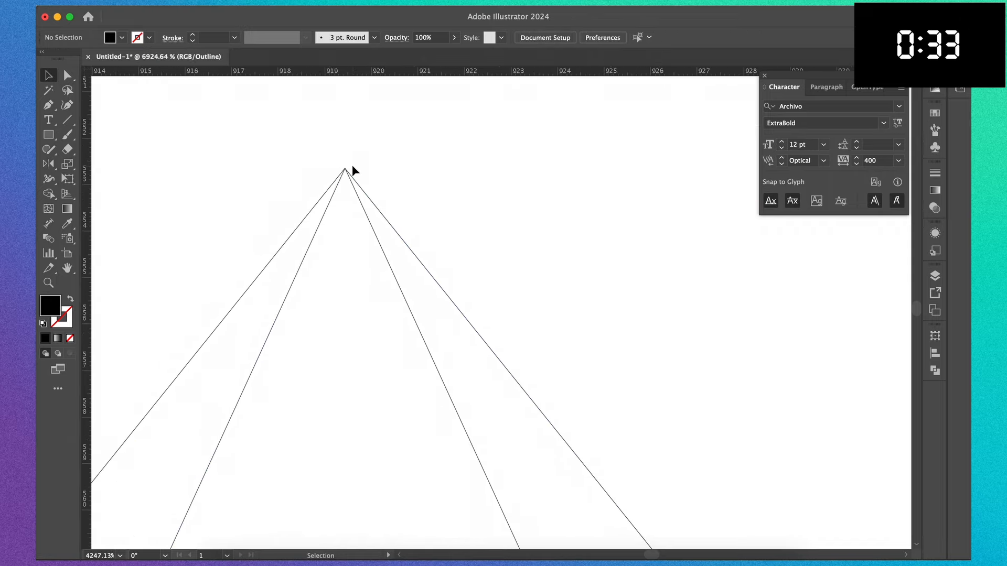
scroll(352, 169, down, 10)
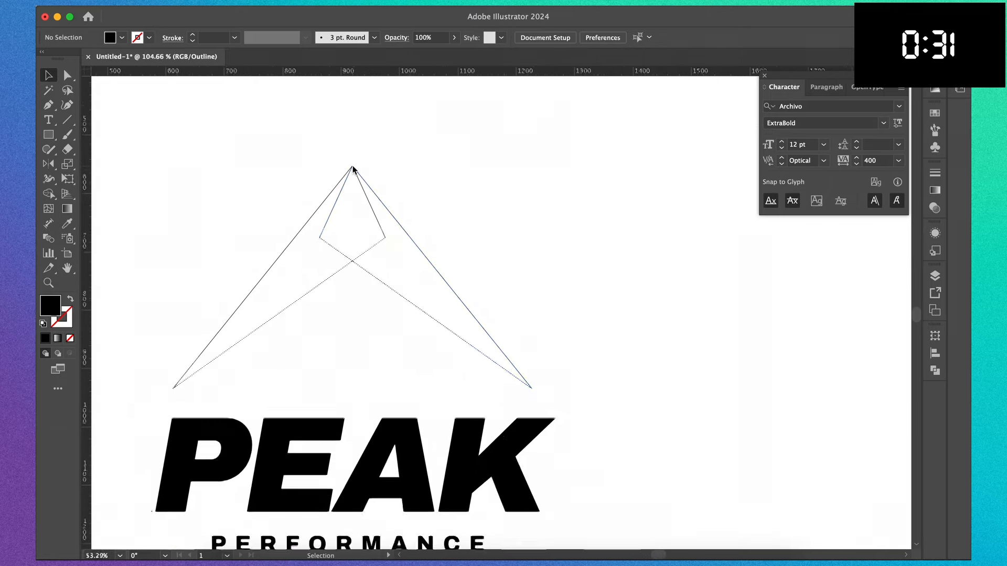
key(ctrl+y)
drag(247, 134, 373, 182)
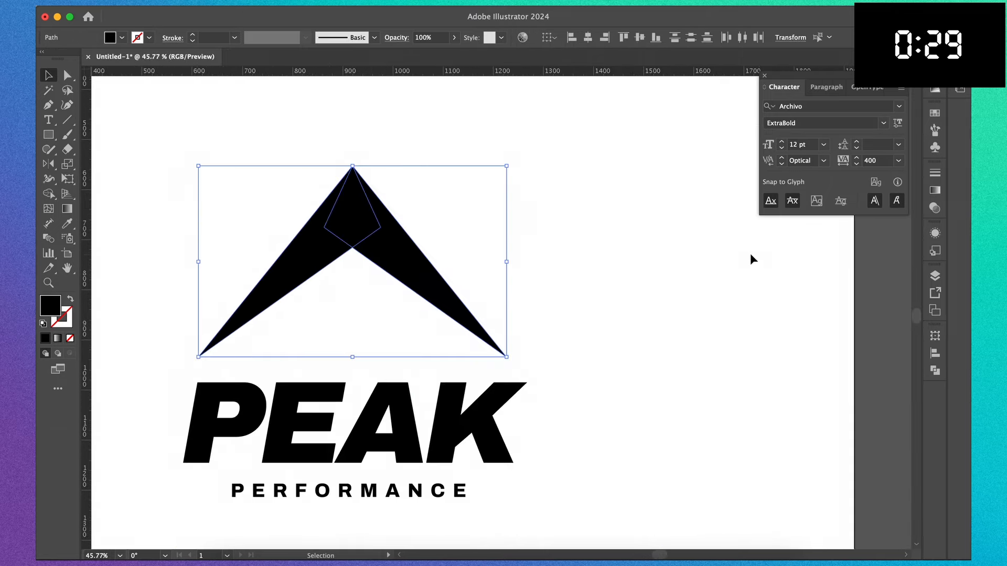
click(935, 370)
click(791, 363)
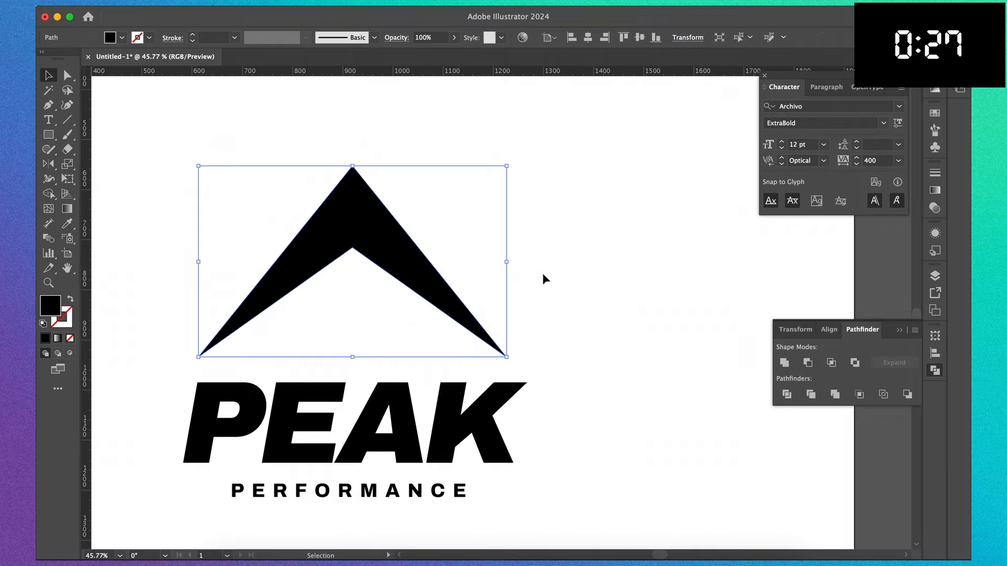
Move the anchor point of the mountain's inner notch to the right and slightly down along the right slope's lower edge.
key(a)
scroll(375, 211, down, 3)
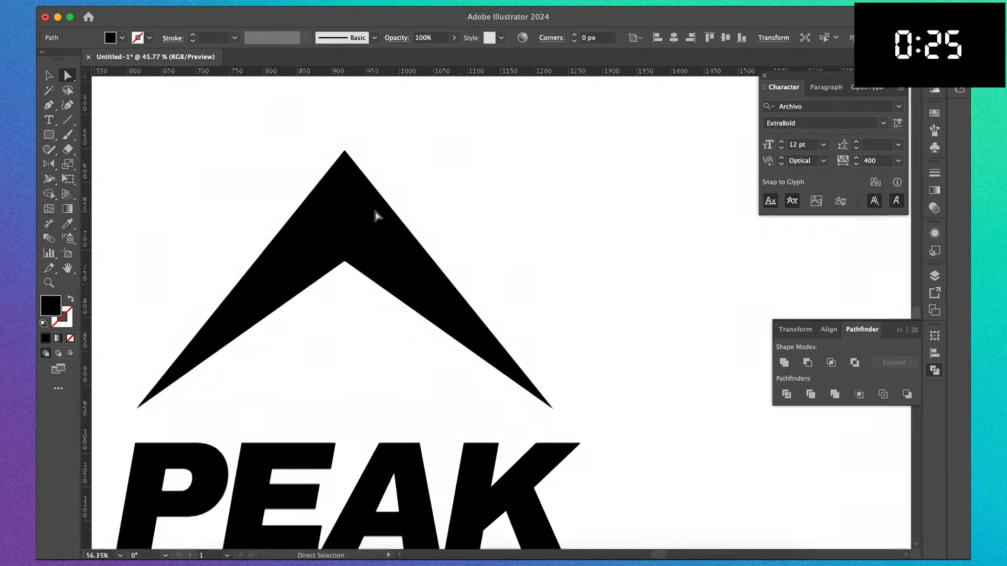
click(467, 209)
key(p)
scroll(467, 209, up, 4)
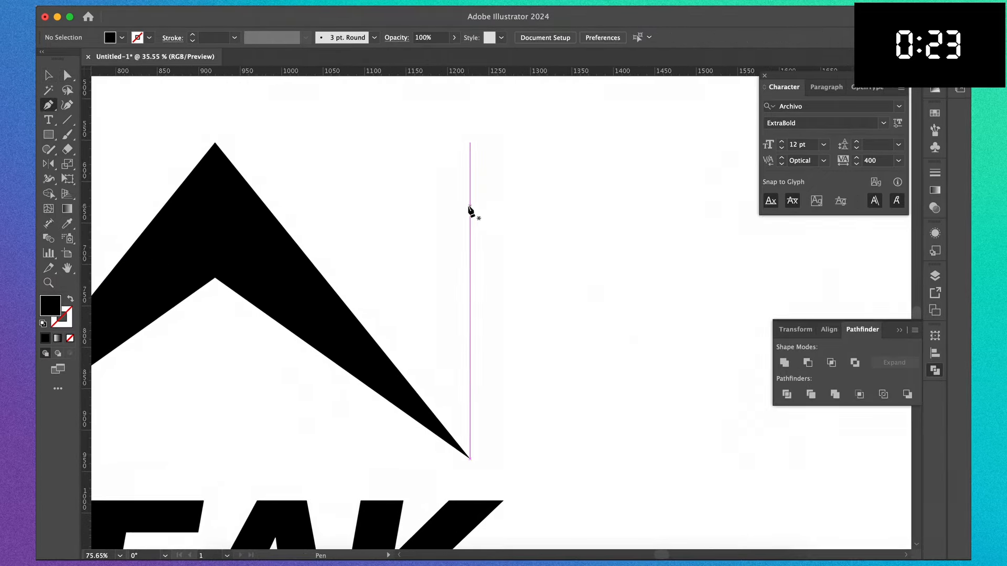
key(a)
click(277, 270)
drag(339, 261, 371, 282)
click(360, 328)
Draw a small closed triangle with the Pen tool across the inner notch, its upper edge continuing the right slope's lower edge.
key(p)
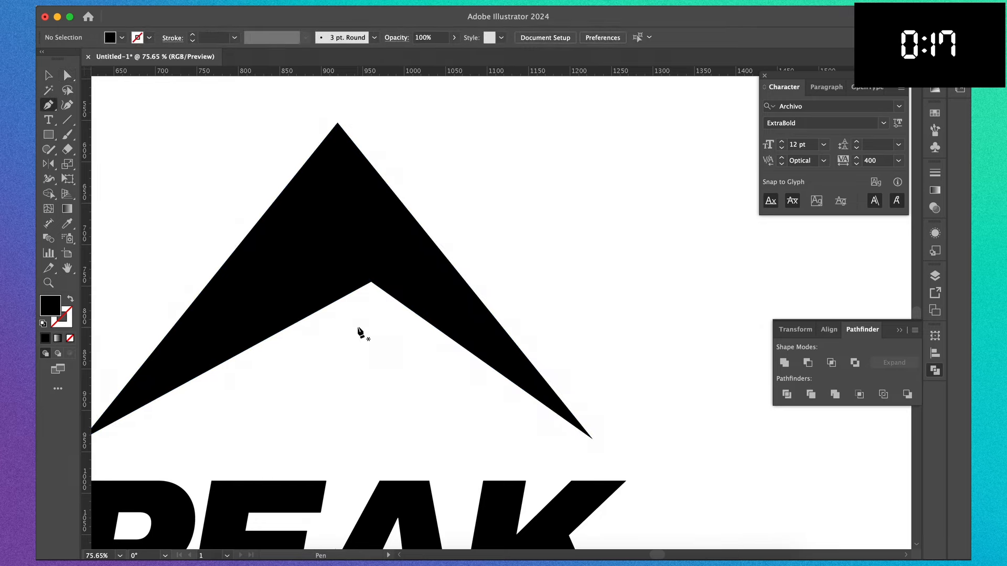
click(392, 297)
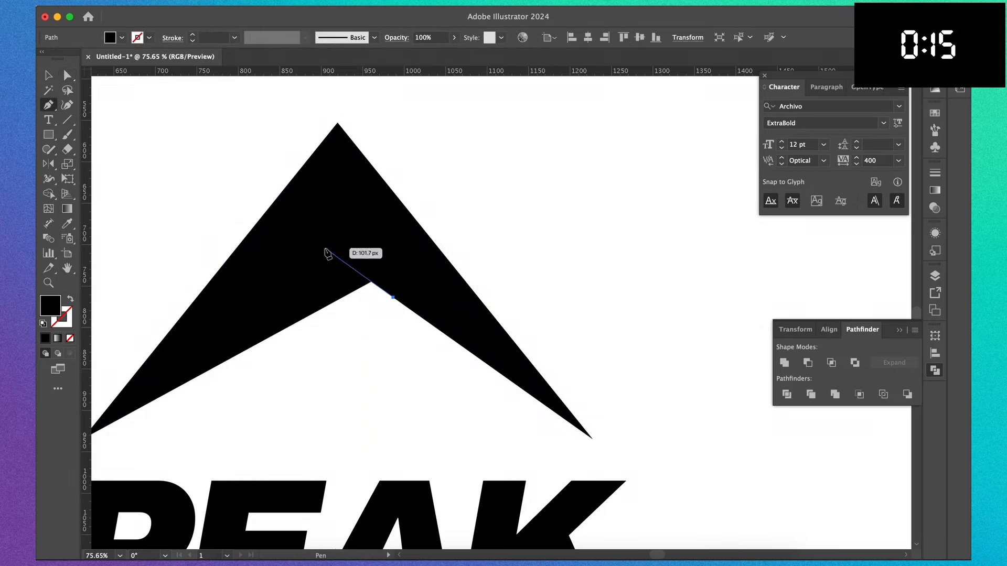
click(323, 248)
click(393, 334)
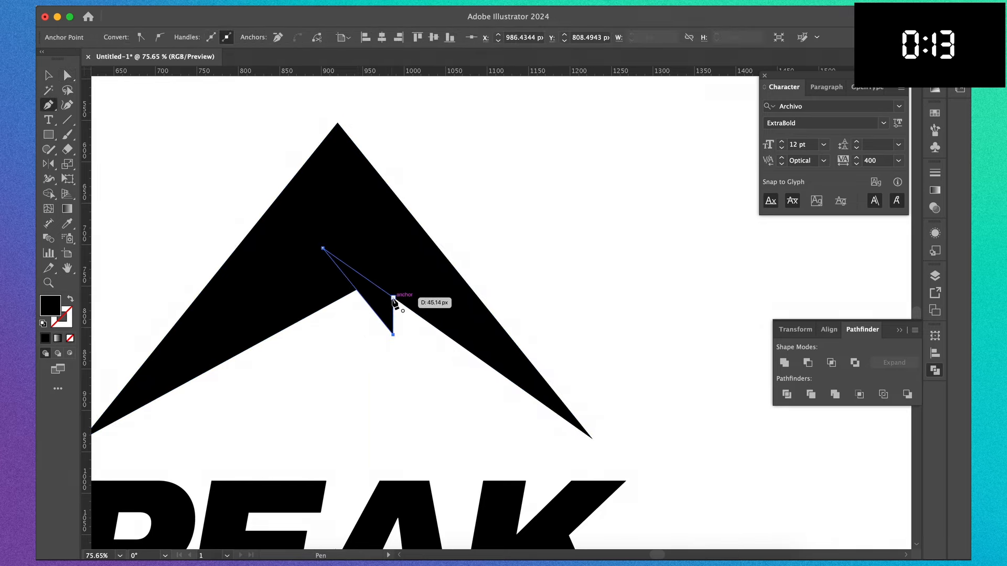
click(393, 298)
Subtract the small triangle from the mountain shape with Pathfinder Minus Front.
key(v)
shift+click(481, 334)
click(807, 362)
click(659, 278)
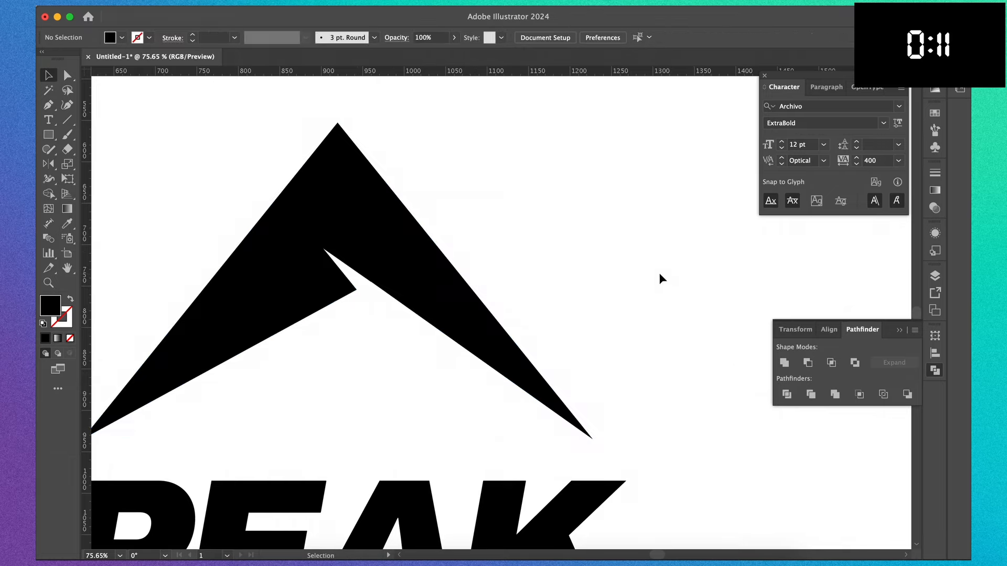
Extend the cut-out's inner tip further up and left into the mountain, keeping it sharp, and view the whole logo.
key(a)
drag(323, 248, 292, 225)
click(591, 225)
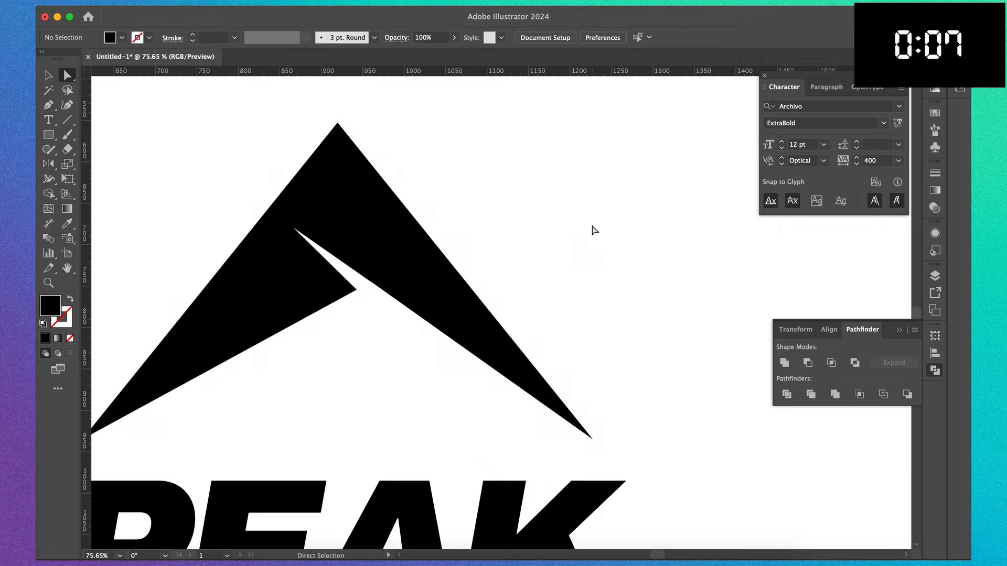
key(super+0)
scroll(593, 236, down, 5)
scroll(593, 236, up, 5)
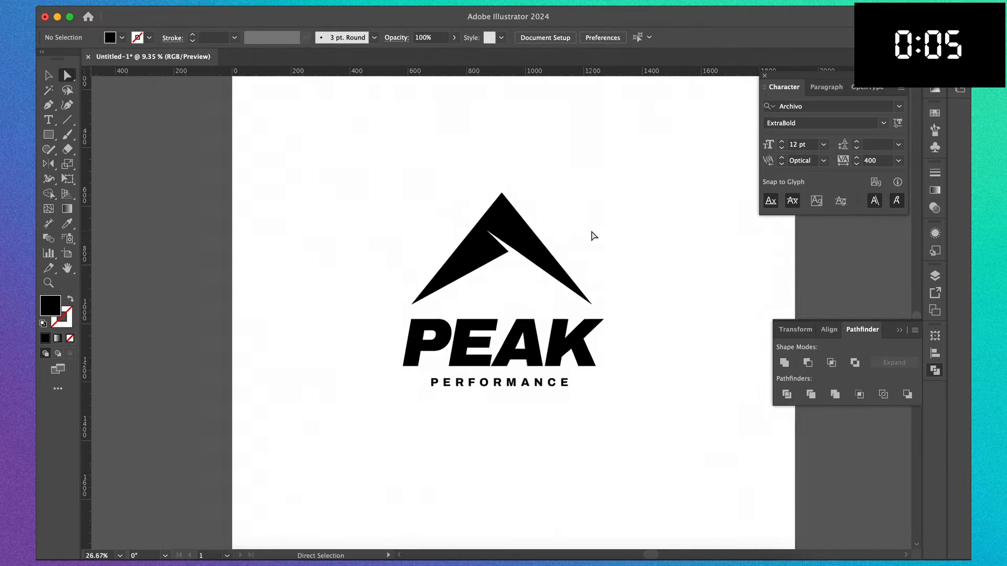
scroll(592, 236, right, 2)
scroll(594, 236, right, 2)
scroll(593, 236, up, 2)
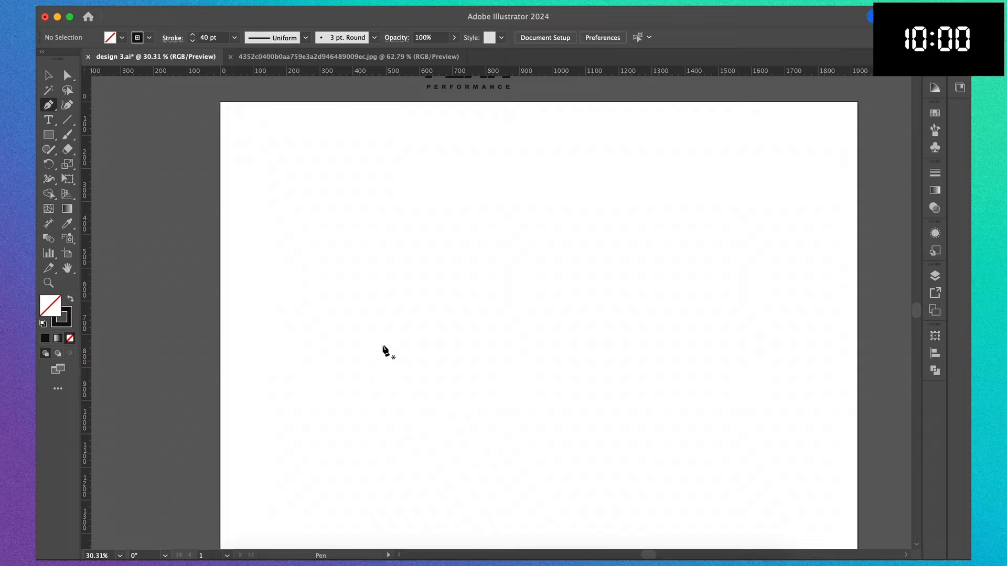
Draw an open zigzag mountain ridge about 350 px wide with the Pen tool, using a 40 pt black stroke and no fill.
click(379, 354)
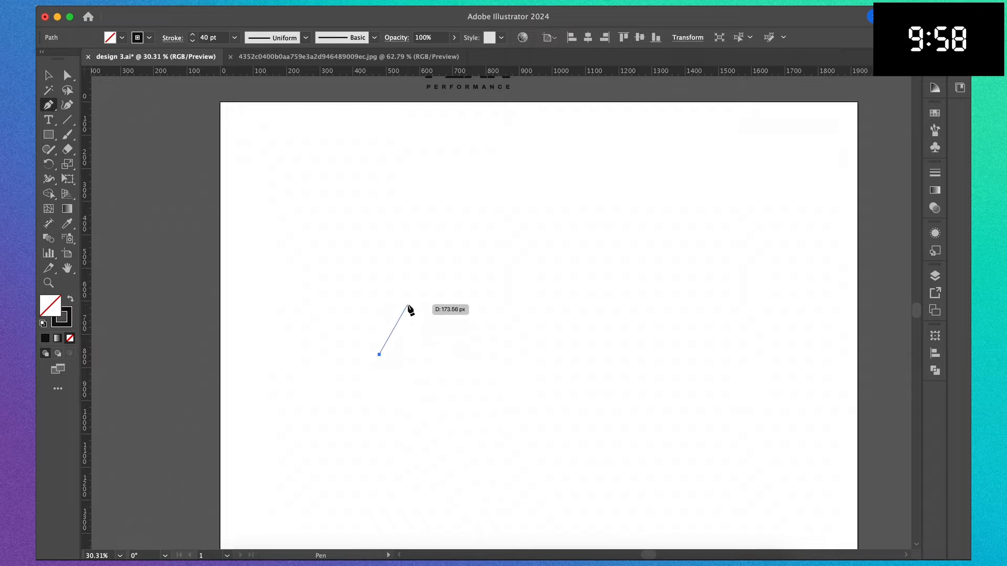
click(407, 308)
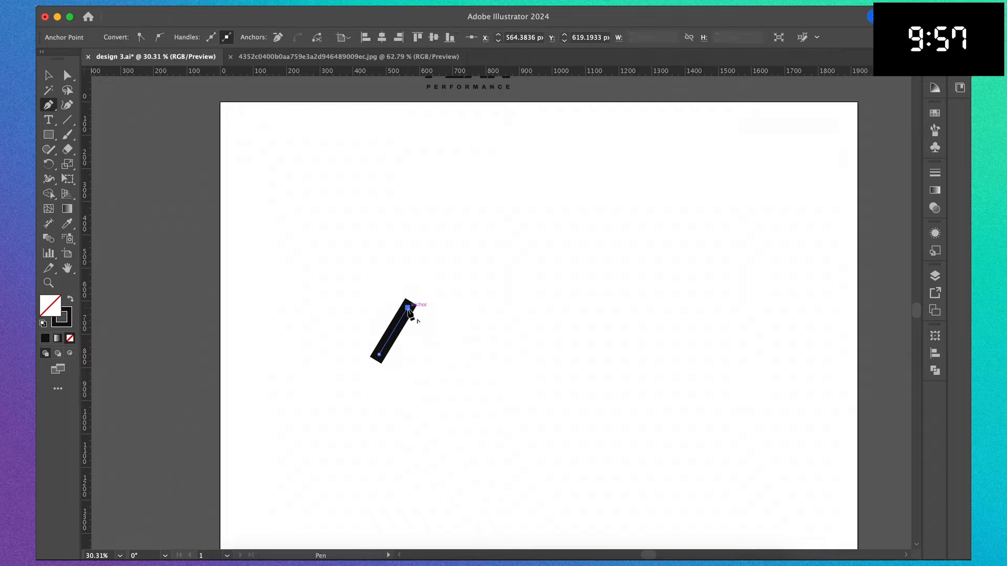
click(417, 346)
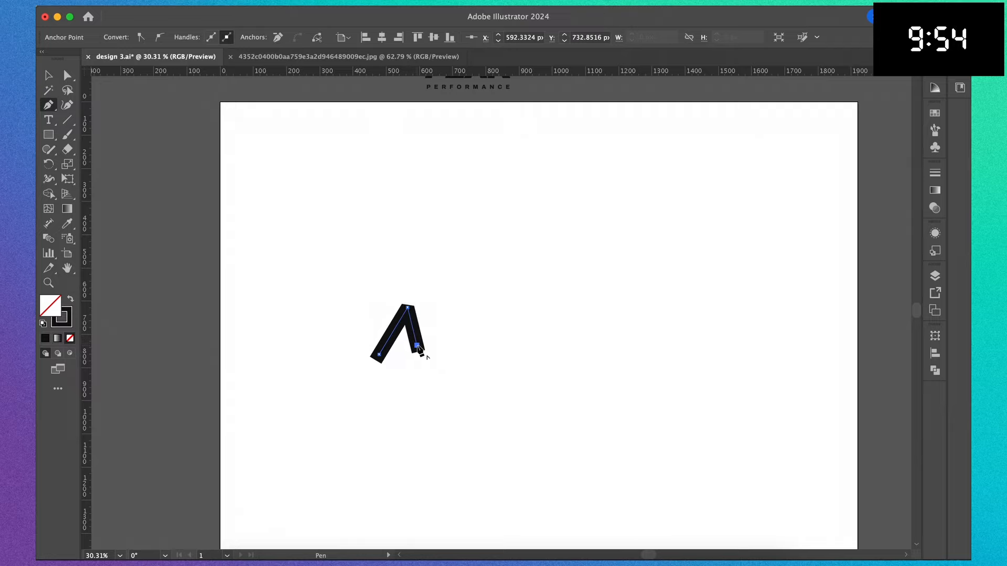
click(455, 270)
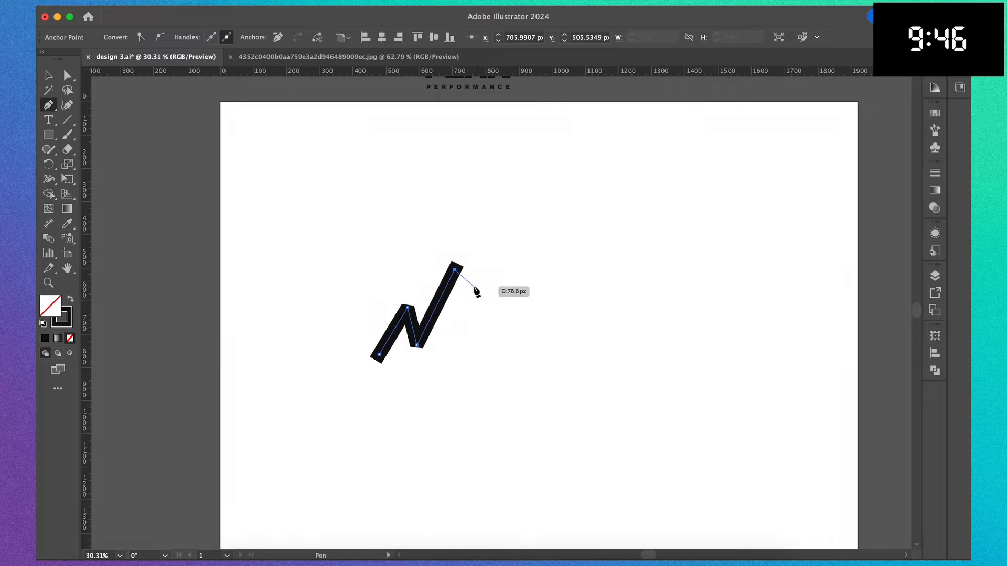
click(474, 286)
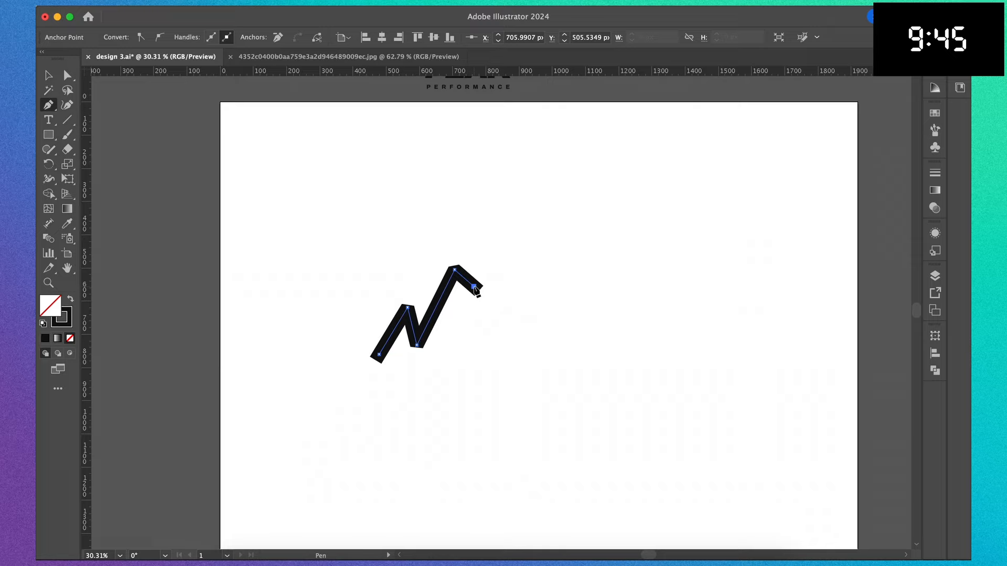
click(461, 316)
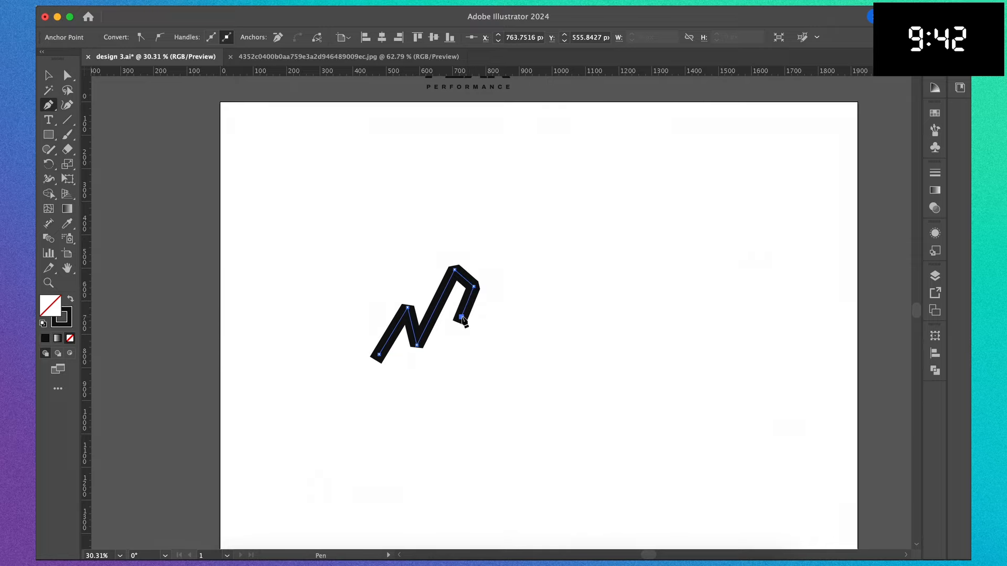
click(496, 288)
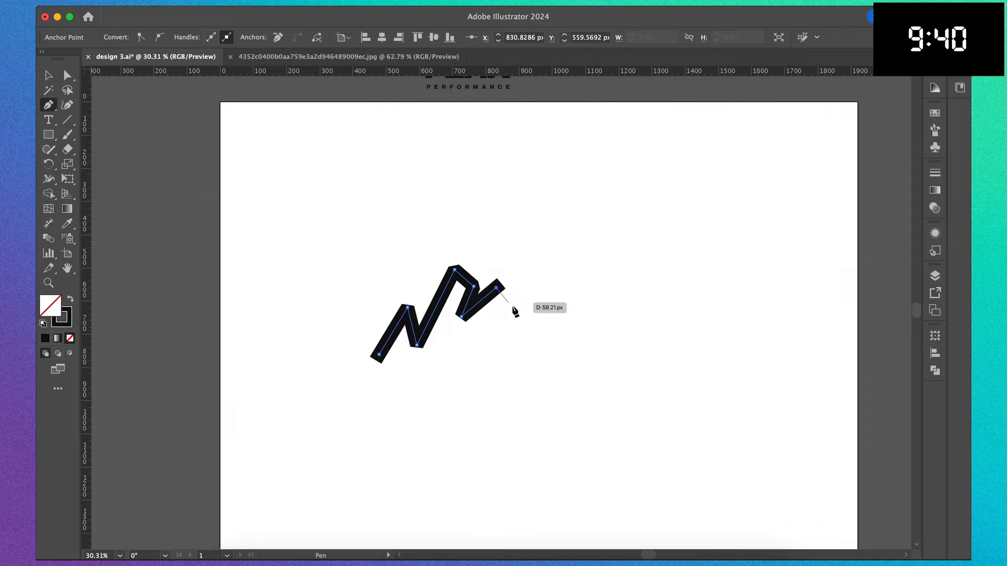
key(v)
click(527, 319)
scroll(528, 323, down, 2)
scroll(528, 322, up, 3)
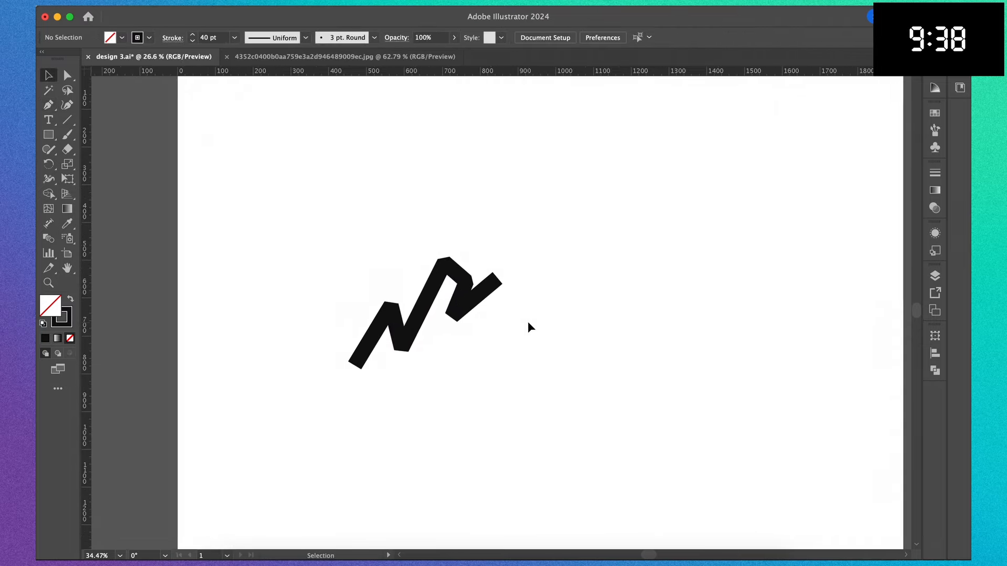
Set the zigzag stroke's corners to a miter join for sharp peaks.
click(472, 304)
click(935, 173)
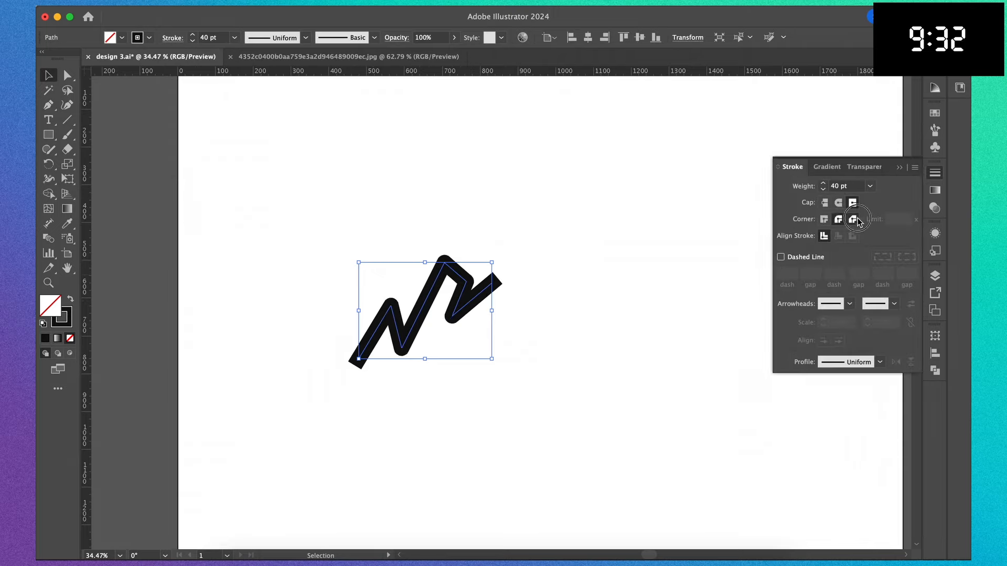
click(823, 219)
click(644, 300)
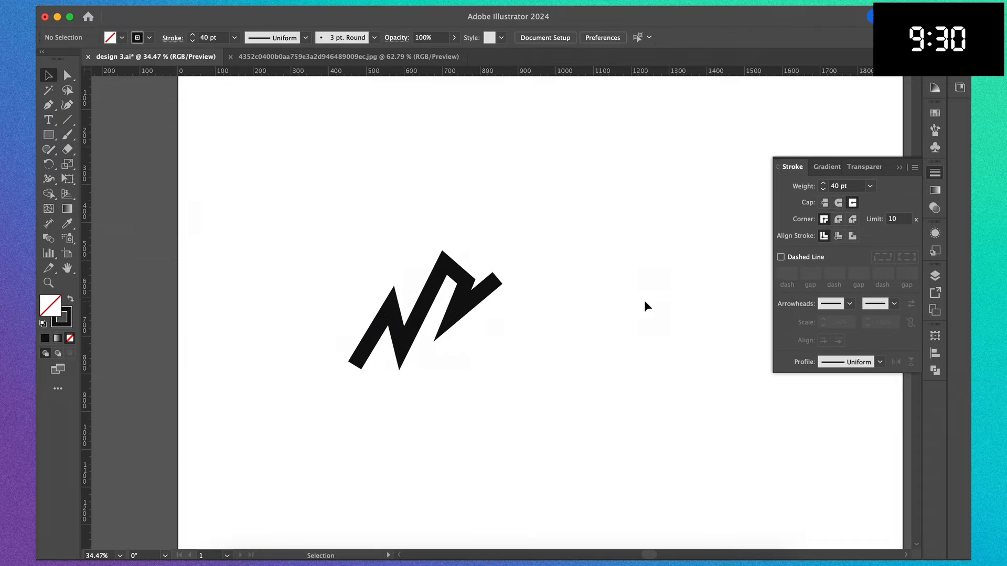
Move the PEAK PERFORMANCE lettering from above the artboard to just below the zigzag symbol.
scroll(644, 300, down, 2)
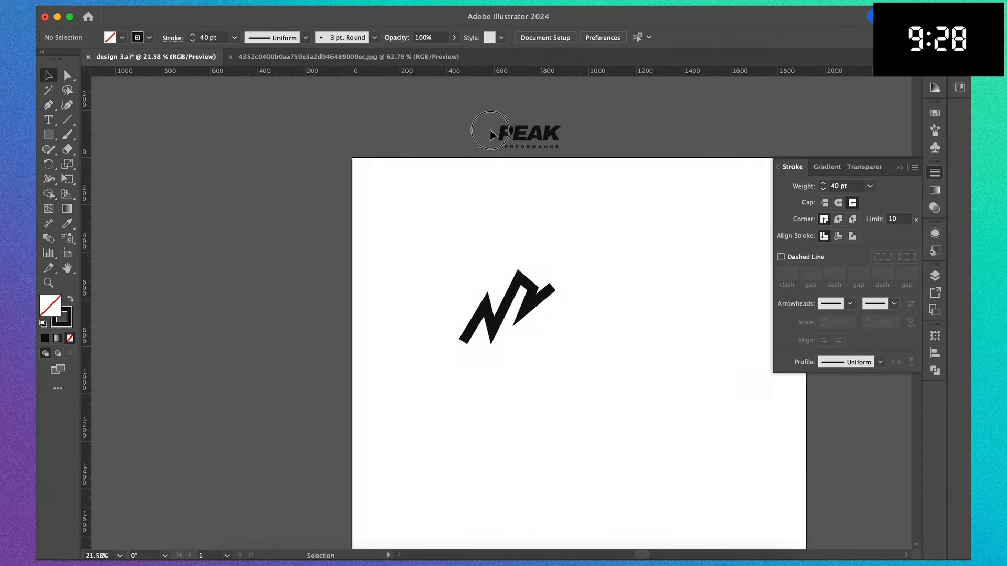
drag(544, 138, 526, 365)
click(671, 354)
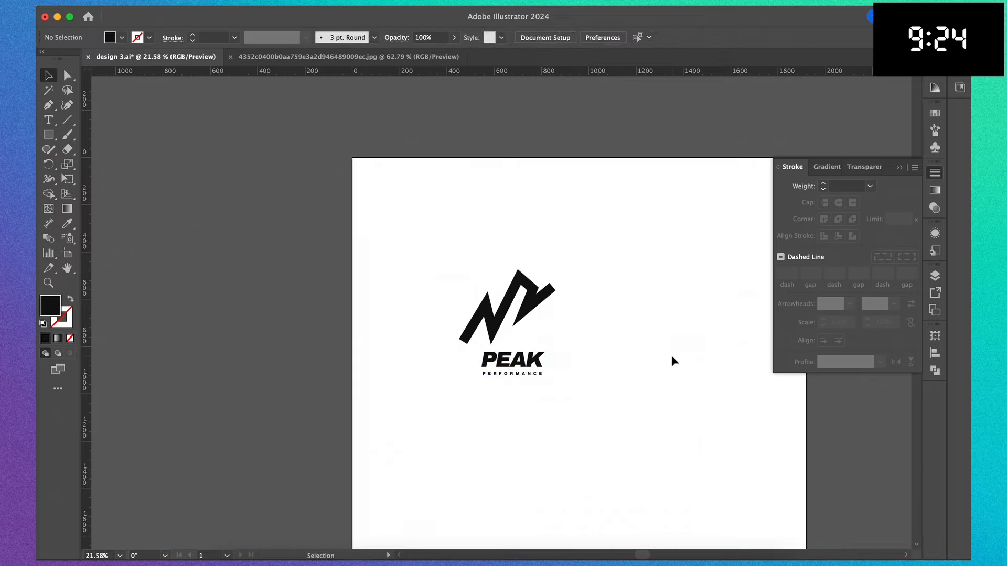
Reshape the zigzag's left part by lowering its first peak and shifting the left anchor points up and right.
scroll(671, 355, up, 2)
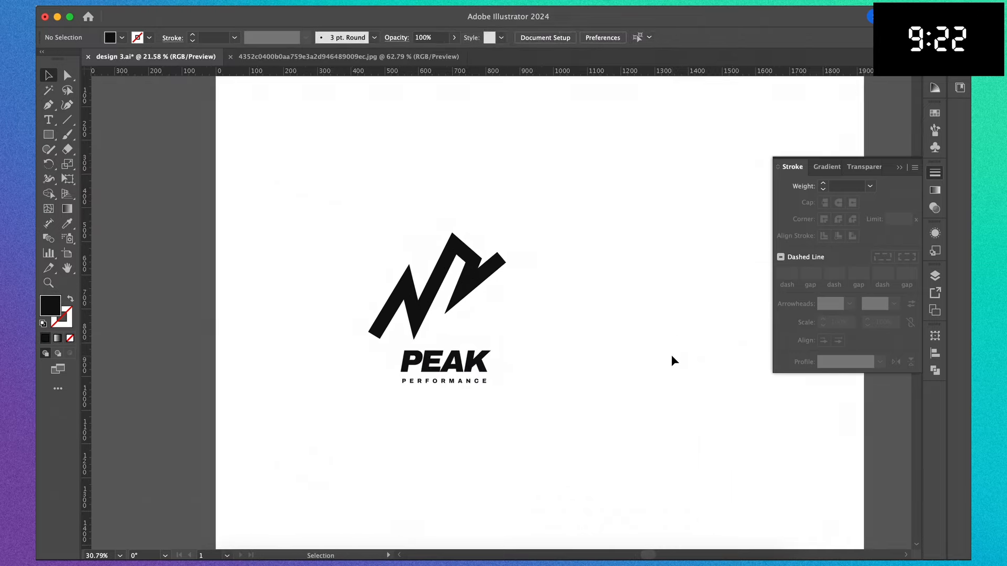
scroll(521, 312, up, 2)
scroll(521, 313, left, 2)
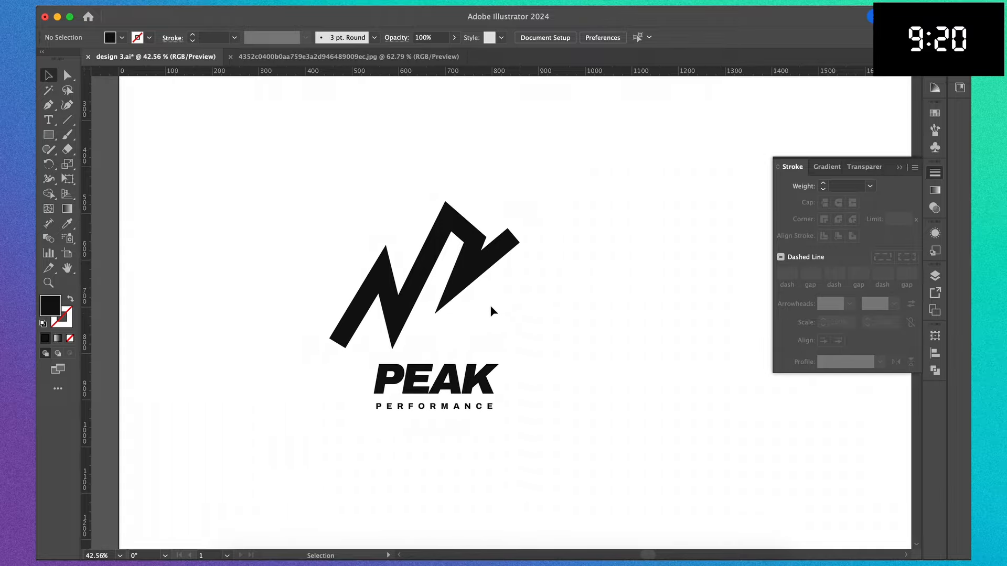
key(a)
drag(382, 271, 387, 287)
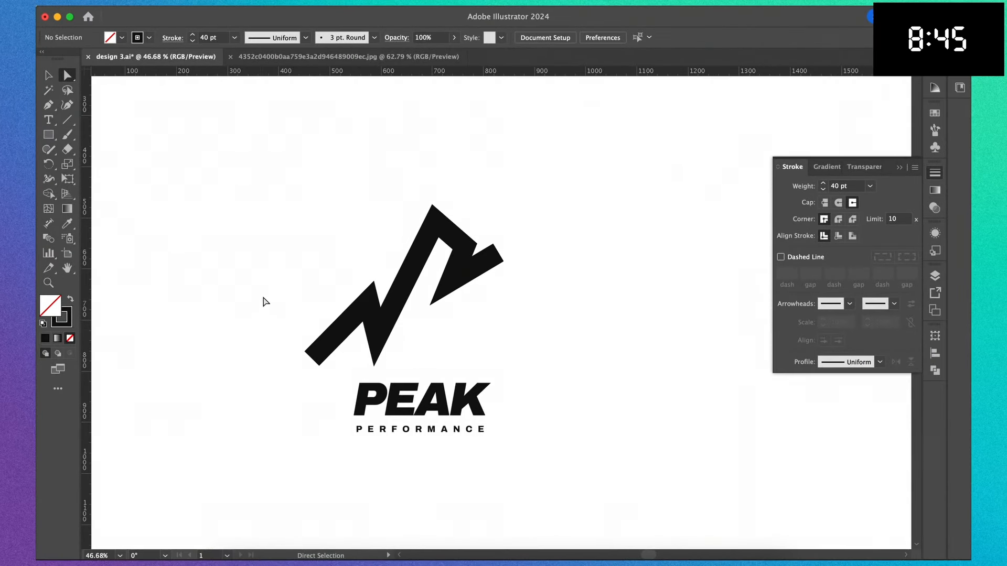
drag(264, 293, 392, 322)
click(474, 330)
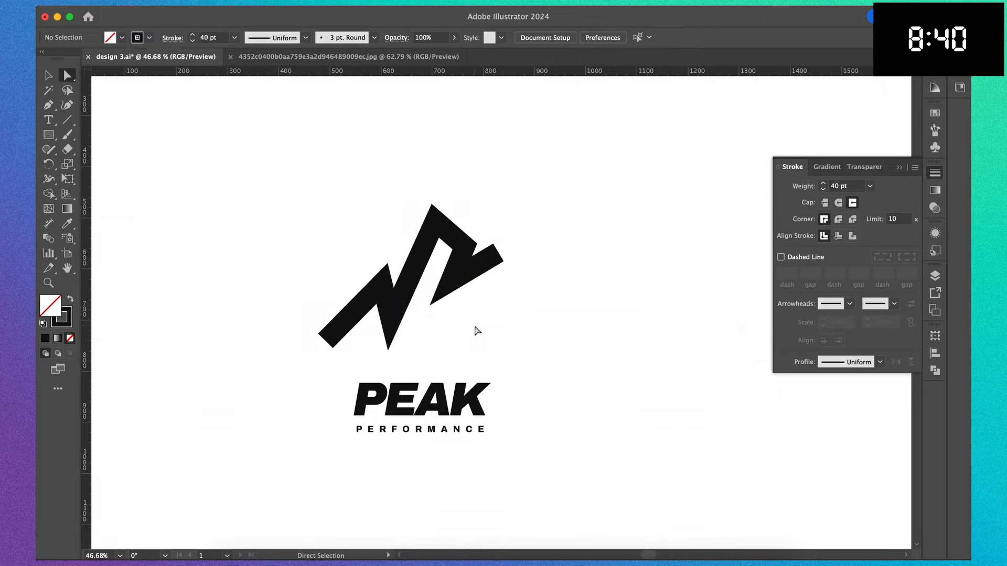
Move the zigzag's right valley point up and to the right so the final segment becomes flatter.
scroll(474, 330, down, 4)
scroll(476, 329, up, 4)
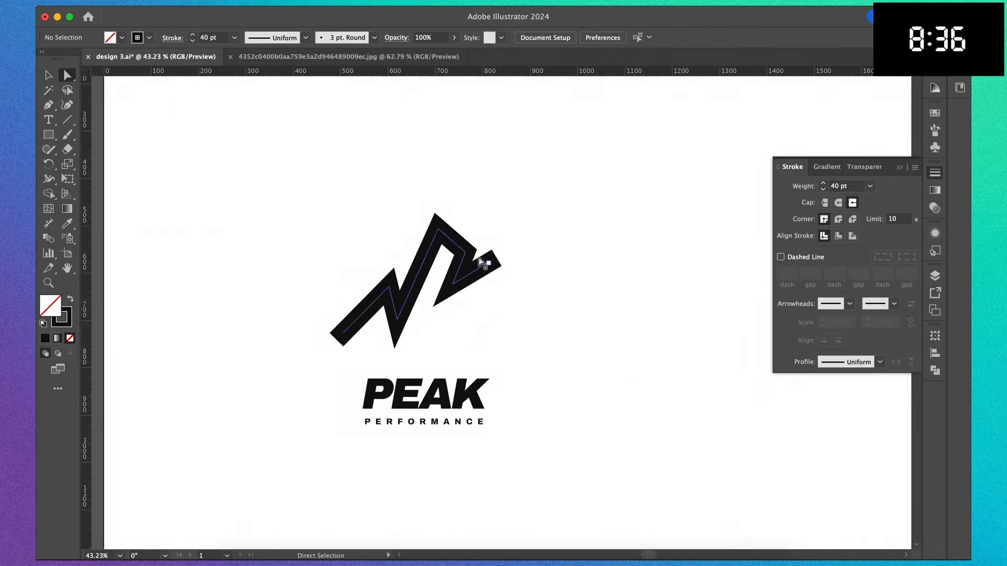
drag(443, 298, 455, 278)
click(561, 341)
scroll(561, 342, down, 4)
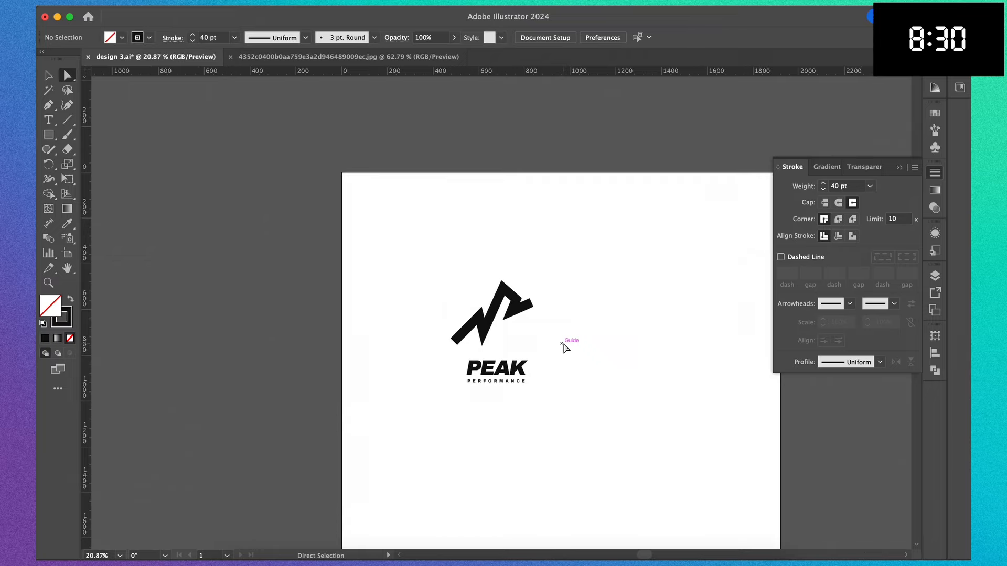
scroll(564, 348, up, 4)
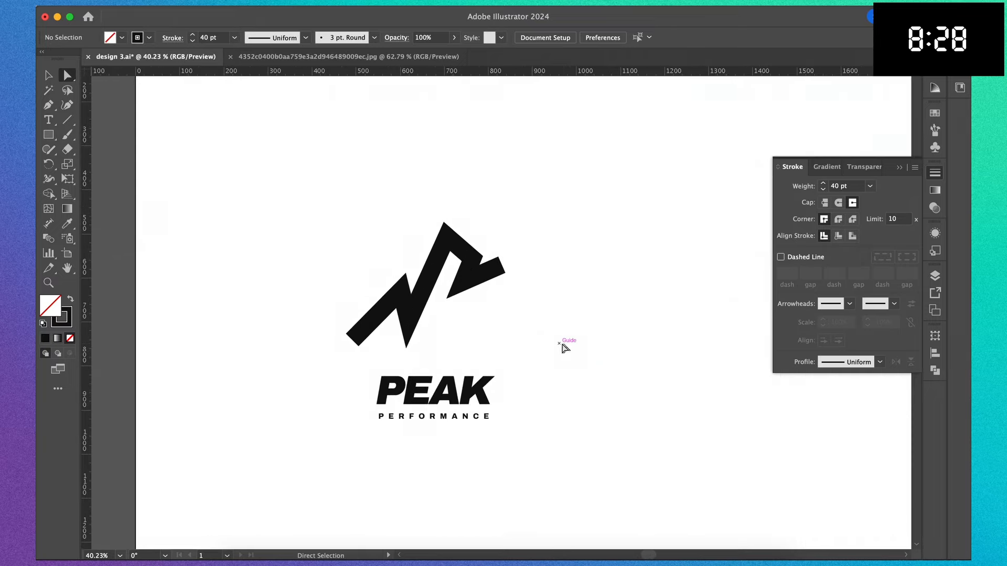
click(897, 168)
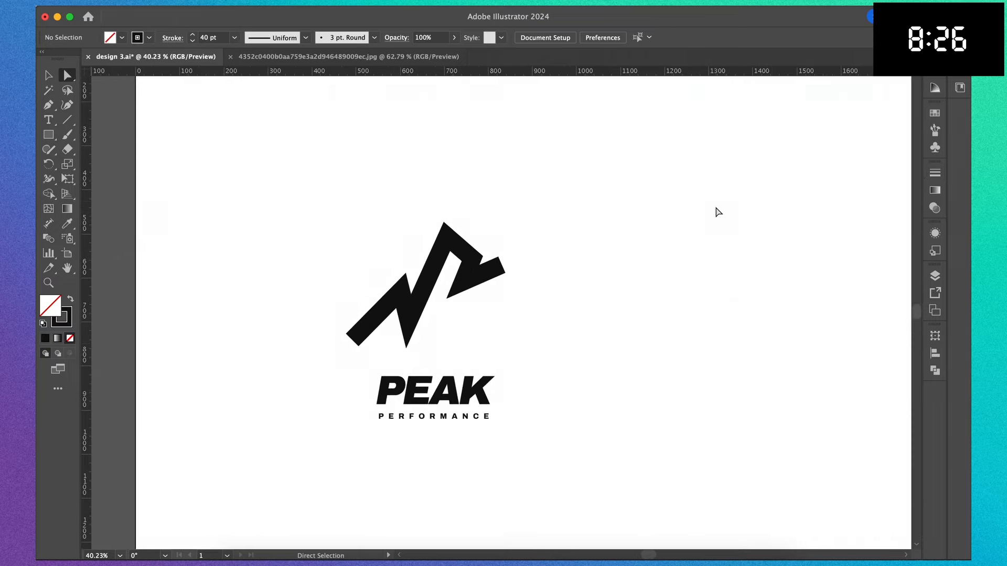
Set the fill colour to a bright lime green with 100% saturation and brightness and no stroke.
scroll(717, 210, down, 3)
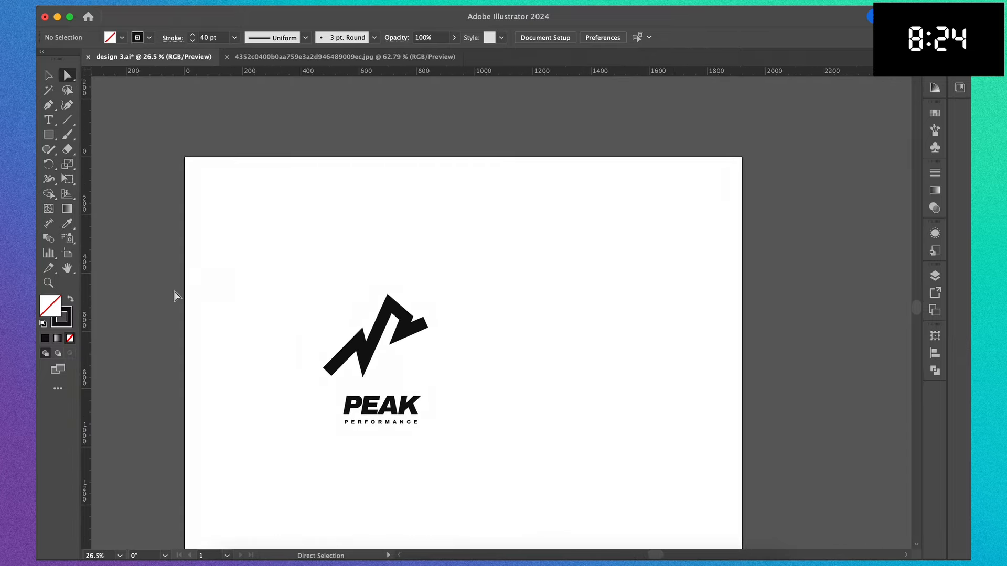
click(70, 299)
double_click(54, 306)
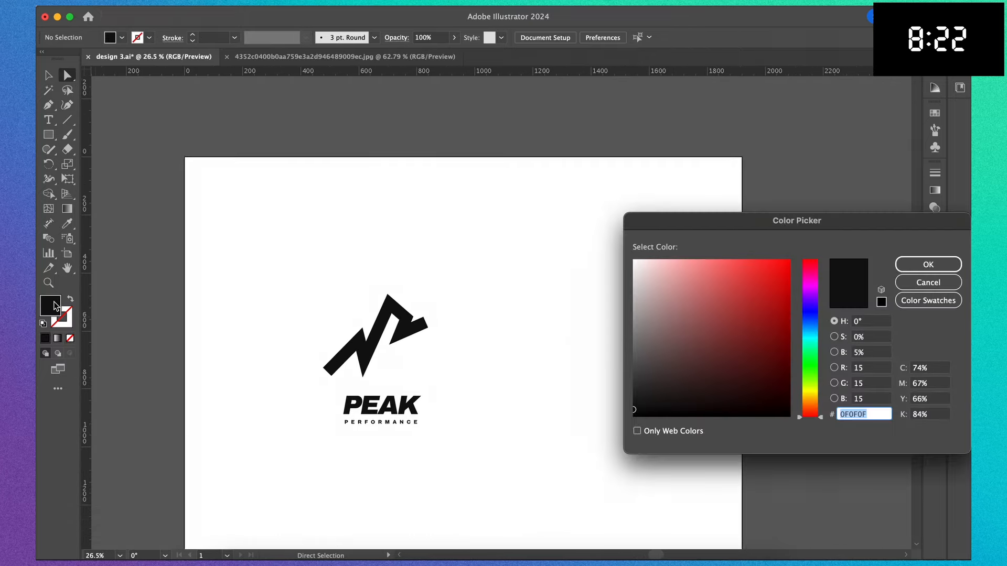
click(810, 378)
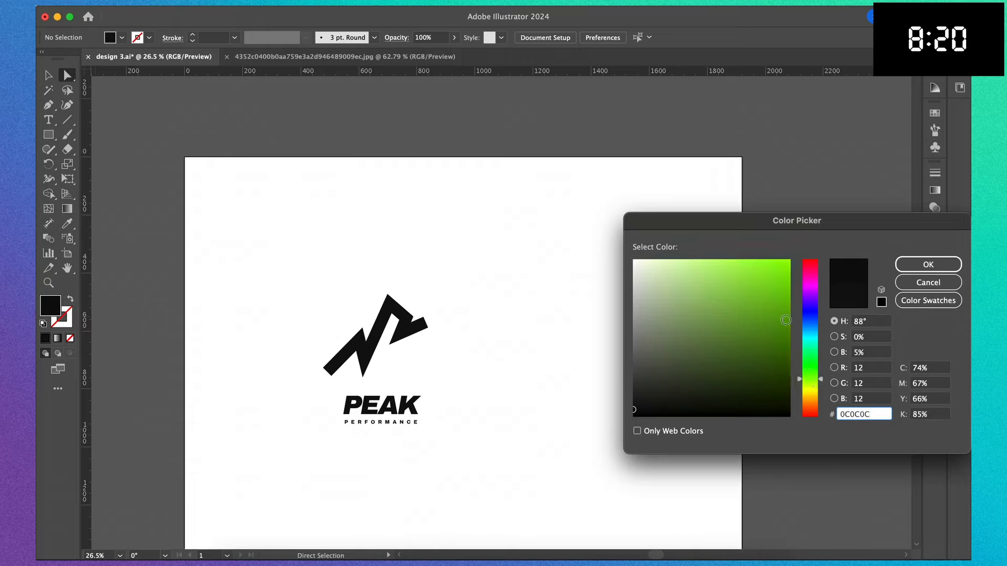
click(794, 258)
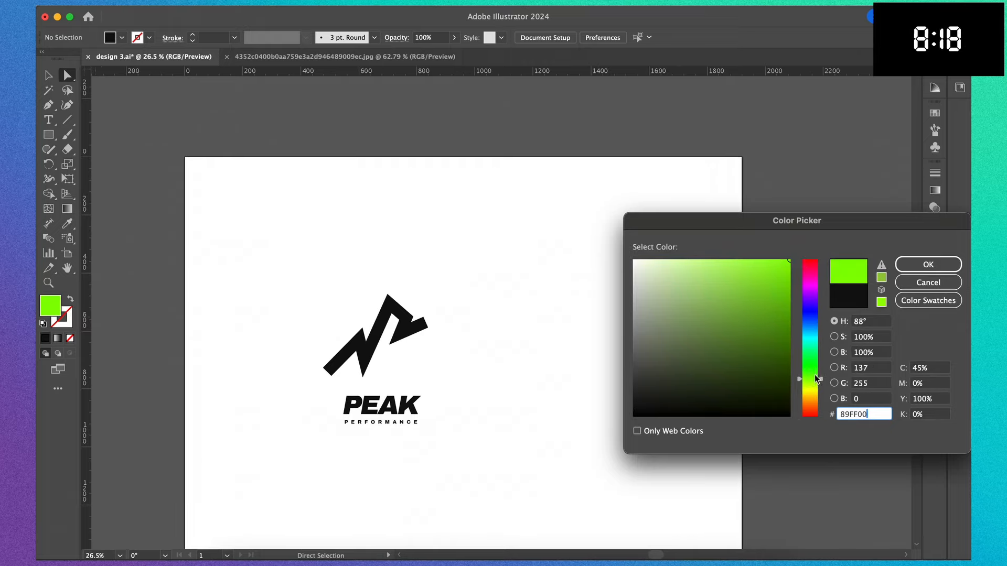
drag(813, 384, 816, 389)
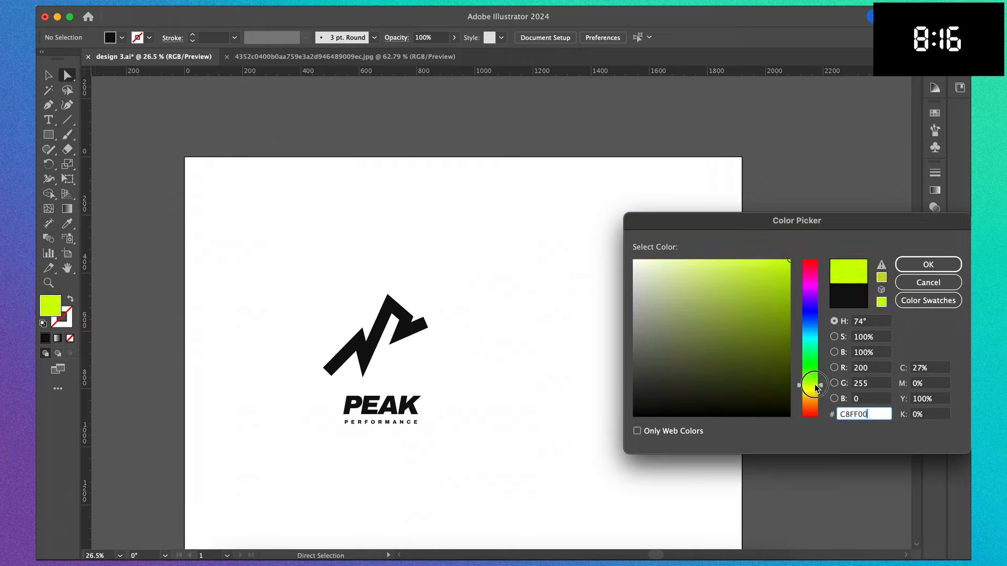
click(920, 271)
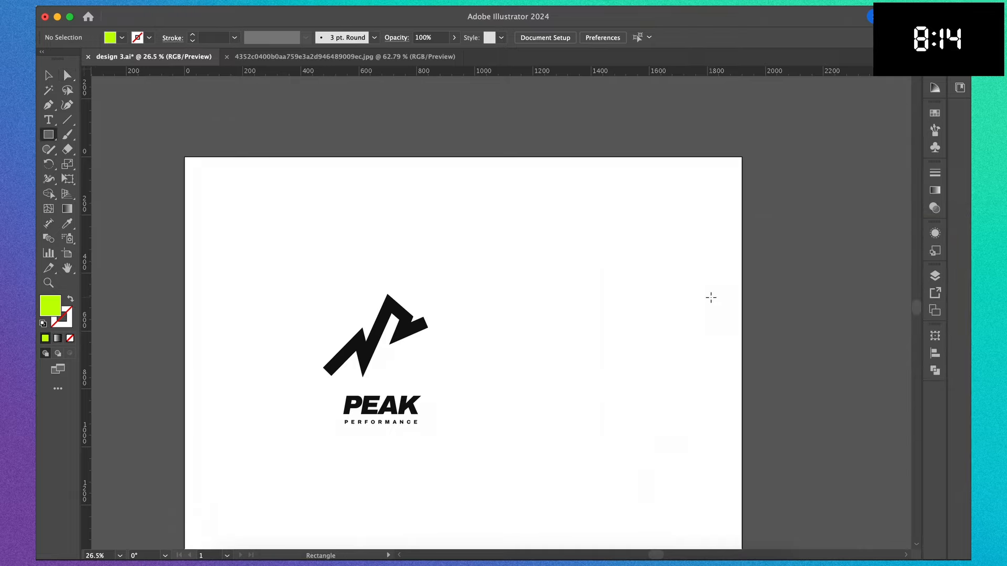
Draw a tall lime rectangle on the artboard to the right of the zigzag logo.
mouse_move(529, 209)
mouse_down()
mouse_move(654, 407)
mouse_move(648, 401)
mouse_up()
key(v)
click(728, 393)
scroll(726, 390, right, 1)
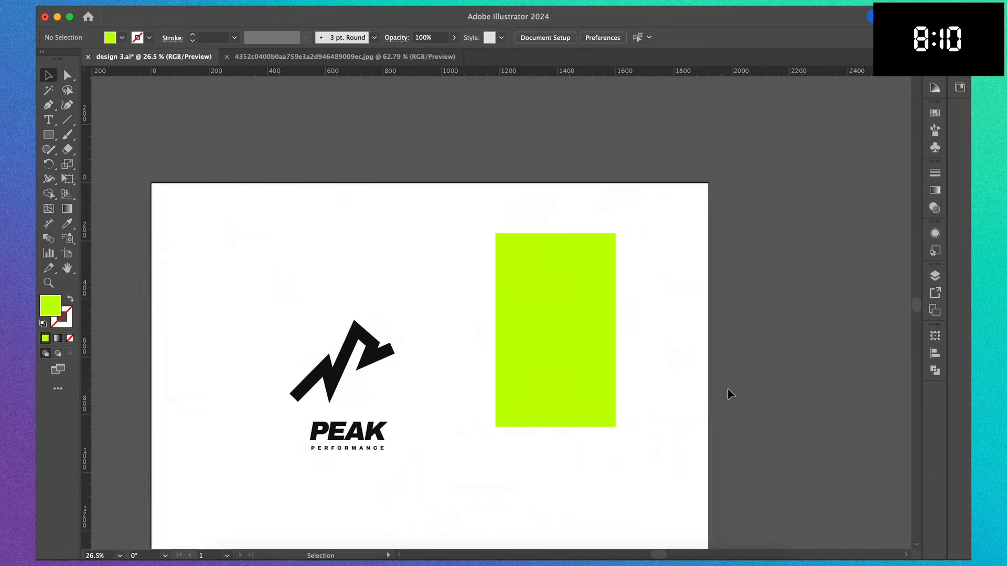
scroll(725, 391, right, 1)
scroll(562, 397, down, 1)
Send the lime rectangle to the back of the stacking order, behind the logo elements.
click(386, 400)
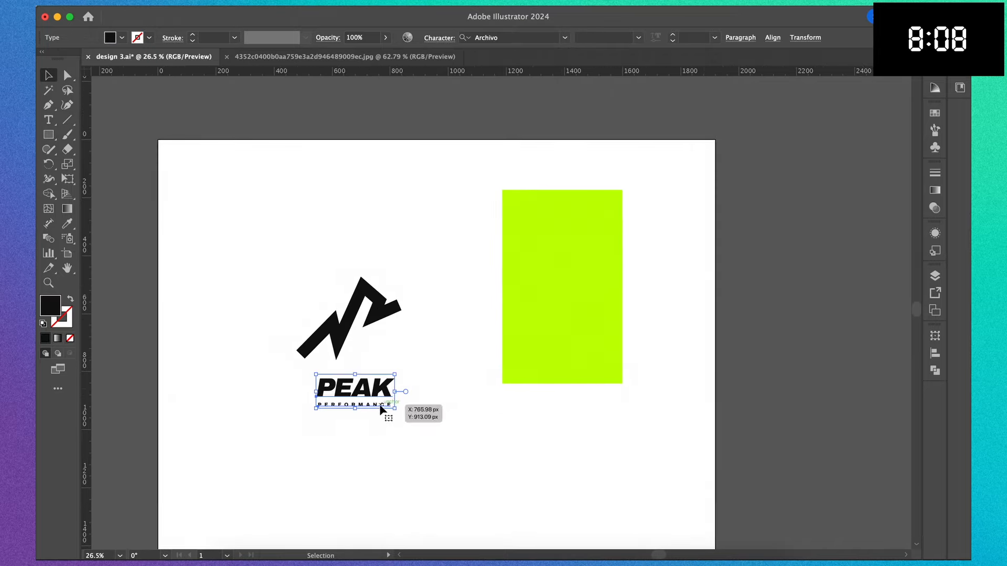
click(551, 249)
click(181, 1)
mouse_move(190, 29)
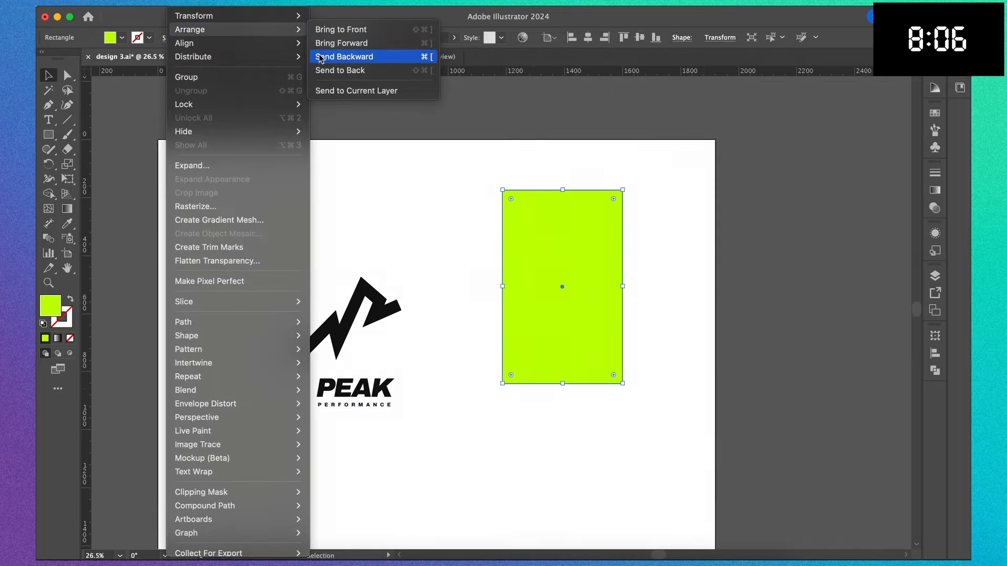
click(361, 74)
Move the PEAK PERFORMANCE lettering and the zigzag symbol onto the lime rectangle, with the symbol above the lettering.
click(381, 396)
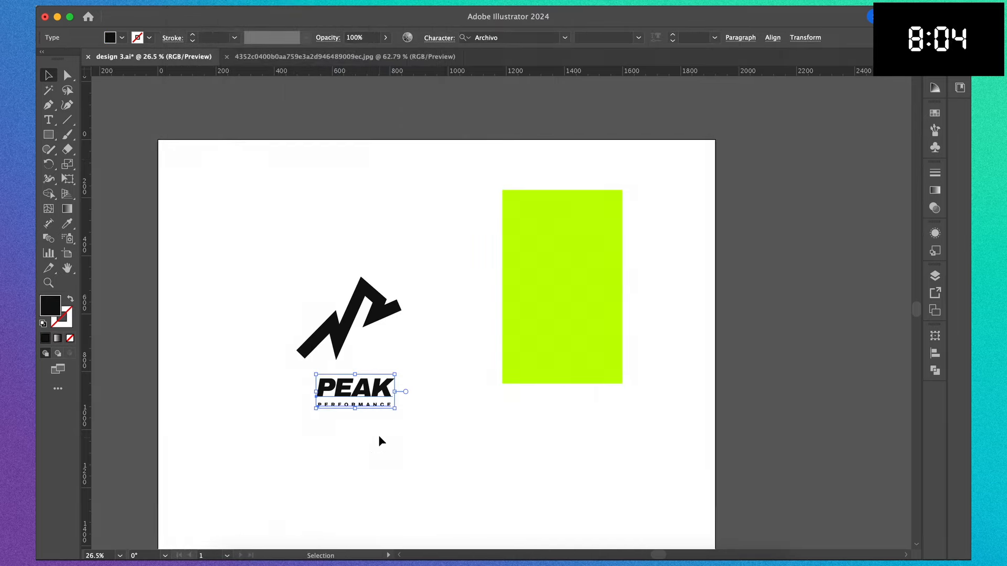
drag(381, 396, 588, 356)
drag(386, 315, 595, 282)
click(690, 303)
scroll(689, 309, down, 2)
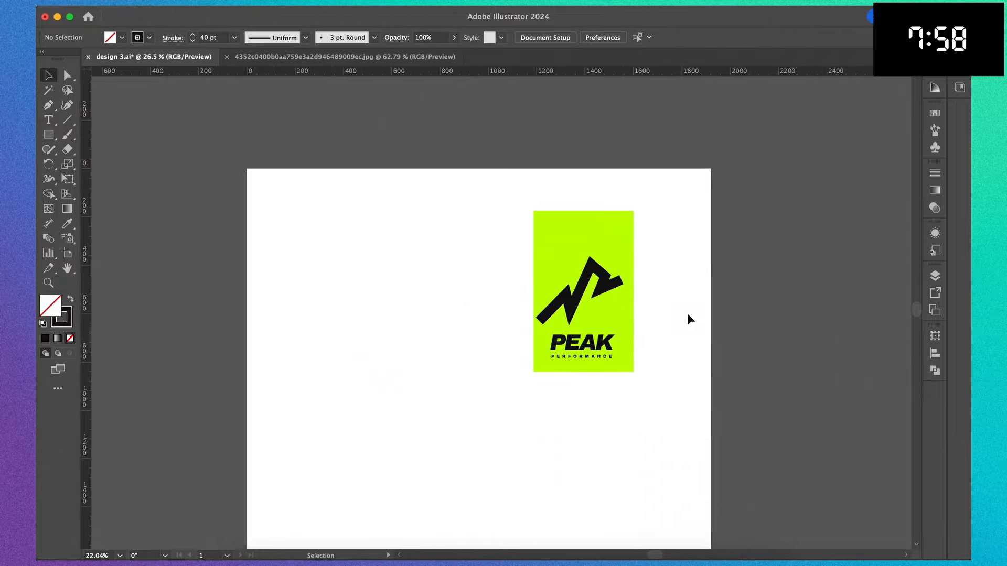
Duplicate the complete lime logo card and place the copy to the right of the original.
scroll(691, 290, up, 5)
scroll(690, 290, right, 2)
scroll(690, 290, down, 1)
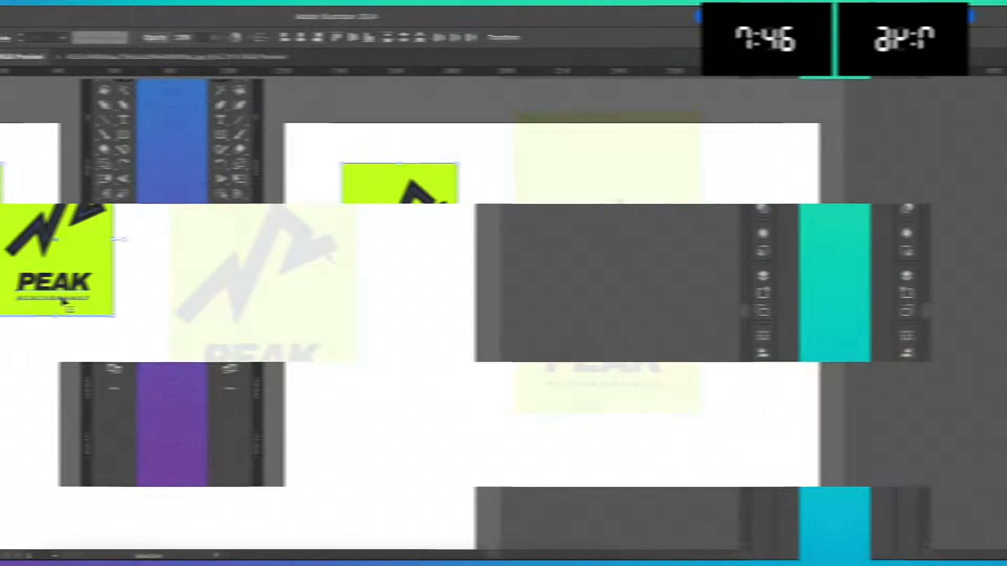
drag(240, 294, 396, 289)
click(404, 361)
Enlarge the PERFORMANCE line on the second card so it spans the baseline width of PEAK.
scroll(402, 355, up, 5)
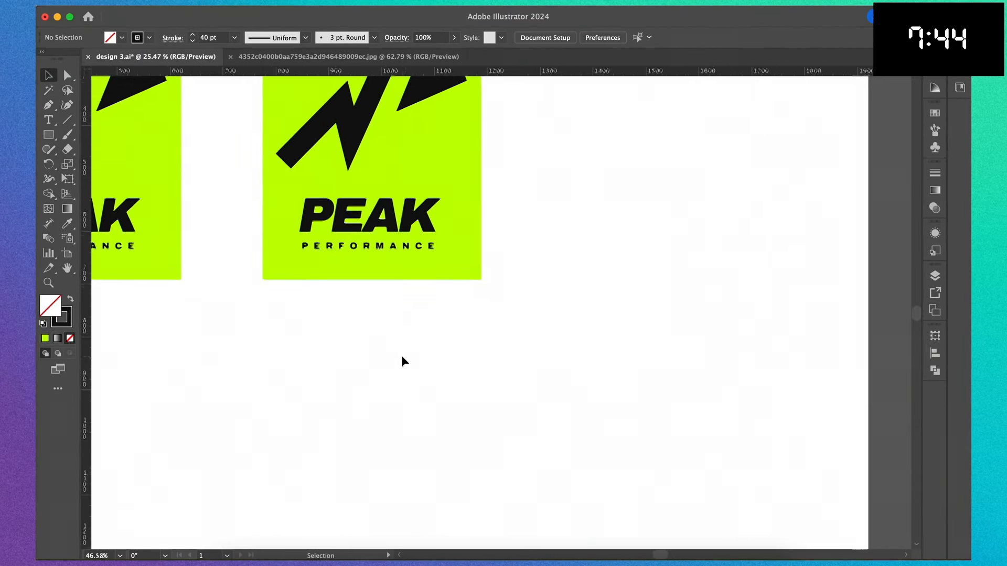
scroll(402, 359, up, 3)
click(429, 418)
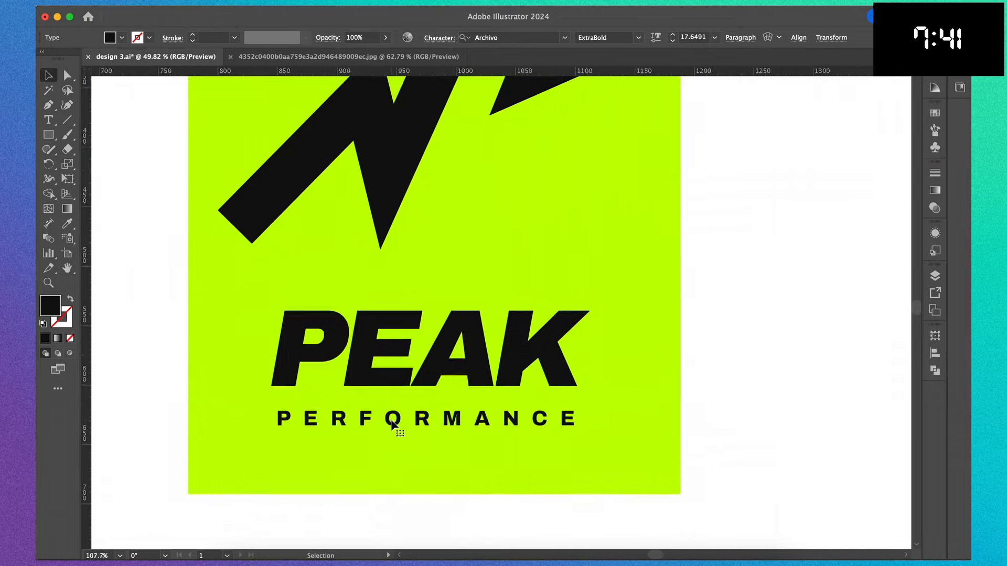
scroll(391, 420, up, 4)
drag(284, 413, 272, 405)
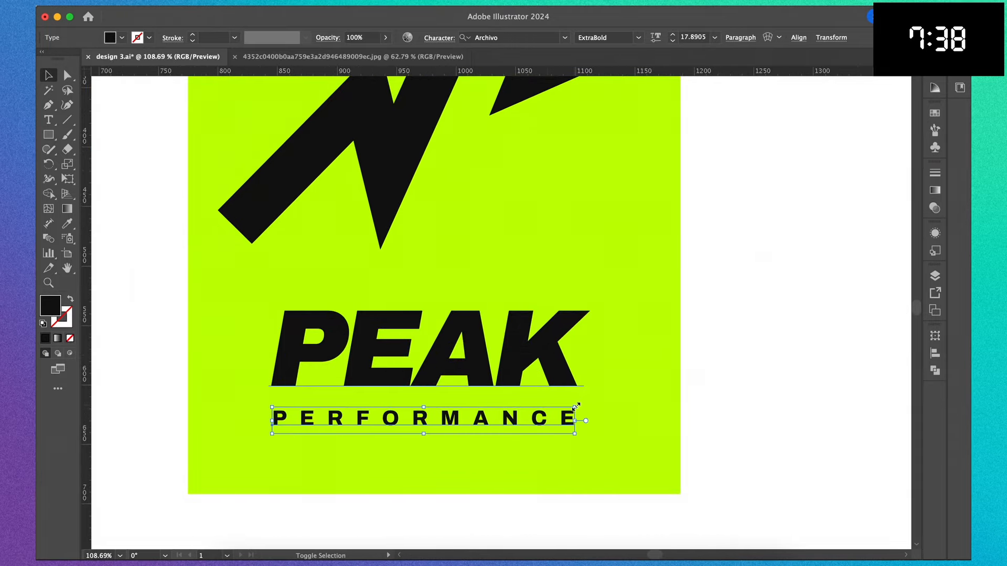
drag(575, 407, 580, 407)
click(745, 374)
Enlarge the PEAK PERFORMANCE lettering on the second card and centre it horizontally on the rectangle.
scroll(744, 373, down, 3)
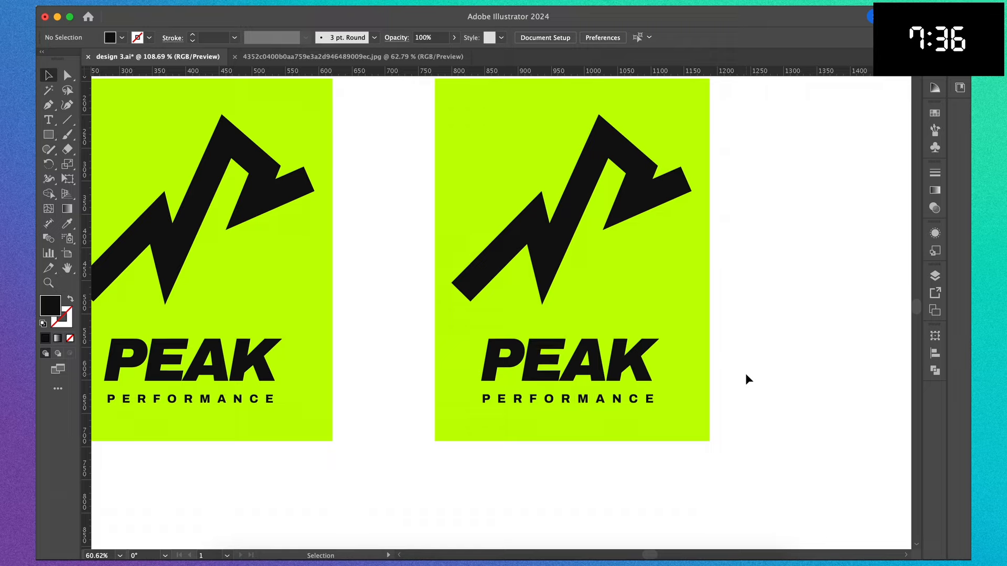
scroll(746, 378, right, 5)
click(514, 354)
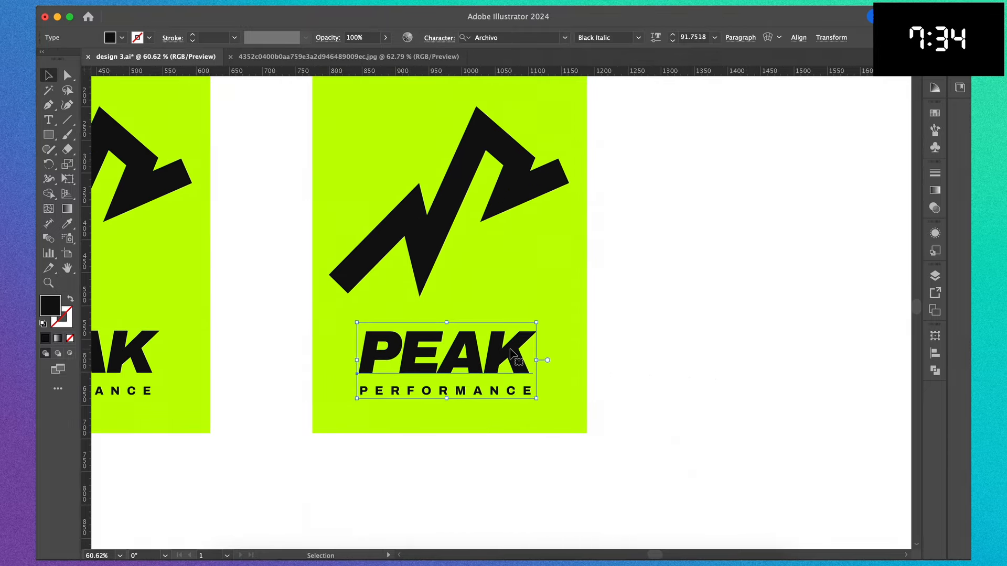
drag(536, 400, 571, 414)
drag(535, 366, 524, 365)
click(668, 310)
Scale up the second card's zigzag symbol proportionally and reposition it above the lettering.
scroll(682, 304, up, 3)
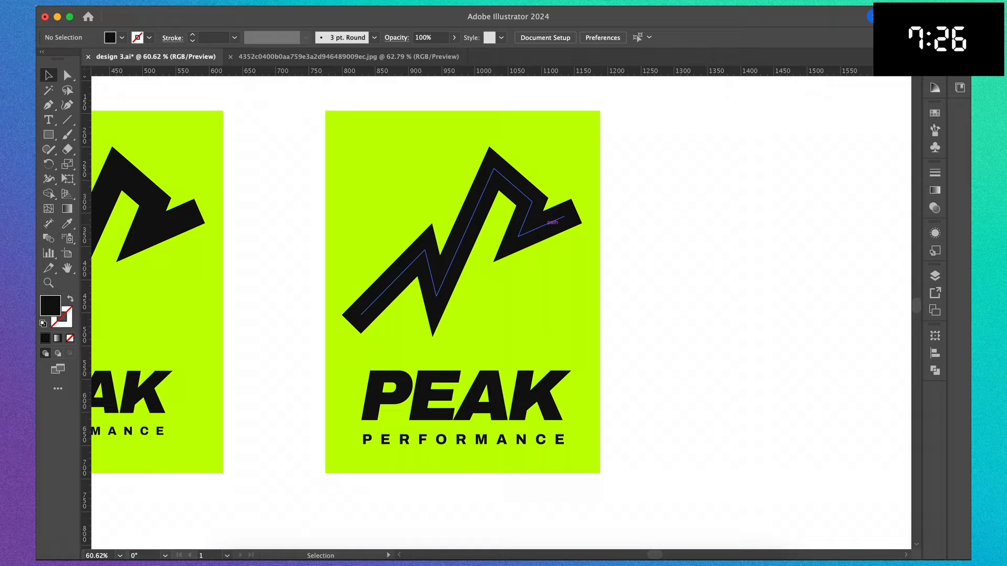
click(545, 230)
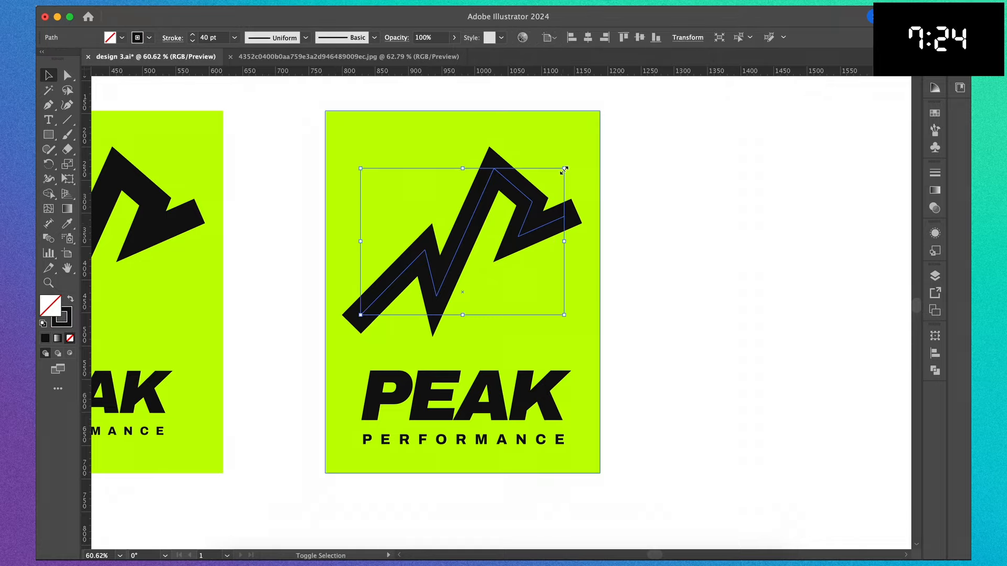
drag(564, 171, 576, 164)
drag(541, 210, 545, 223)
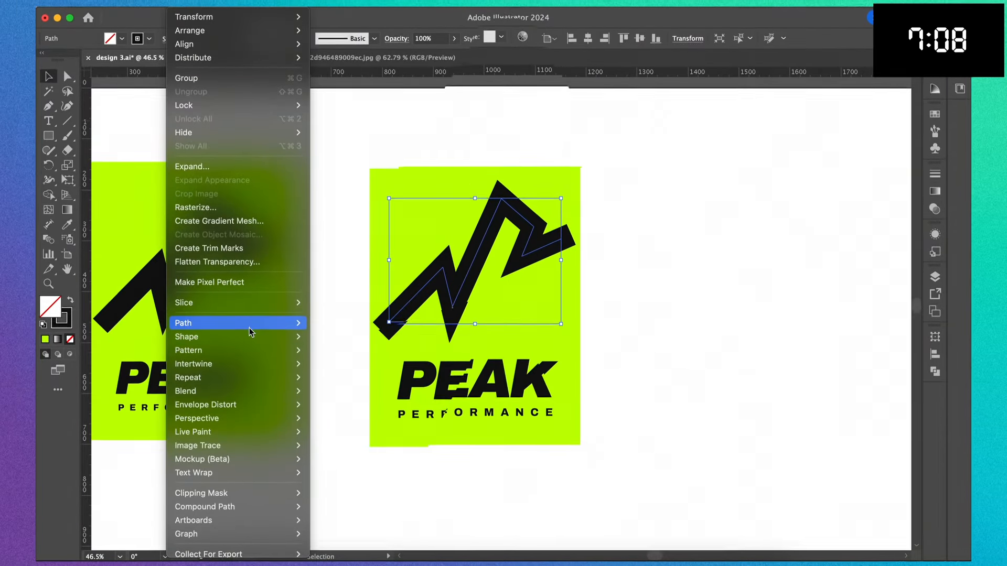
Convert the second card's zigzag stroke into a filled shape with Outline Stroke.
mouse_move(250, 324)
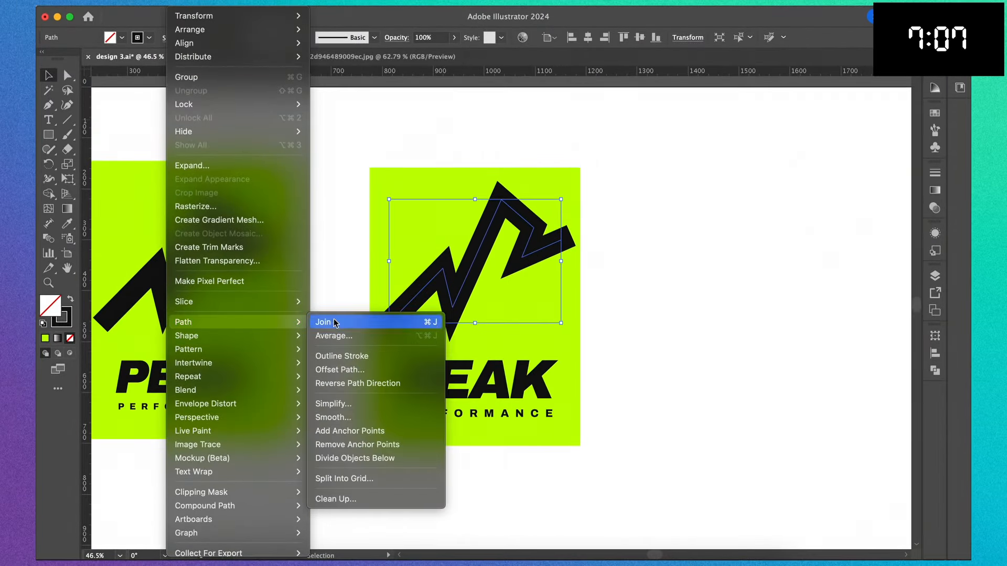
click(355, 358)
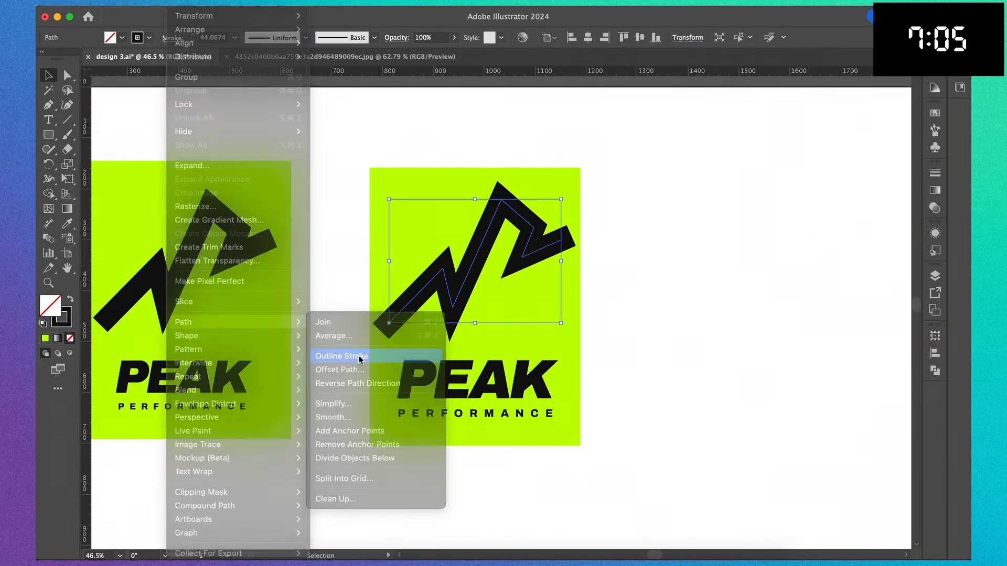
scroll(694, 269, right, 2)
click(339, 152)
Duplicate the second logo card to the right to make a third card.
scroll(340, 152, down, 1)
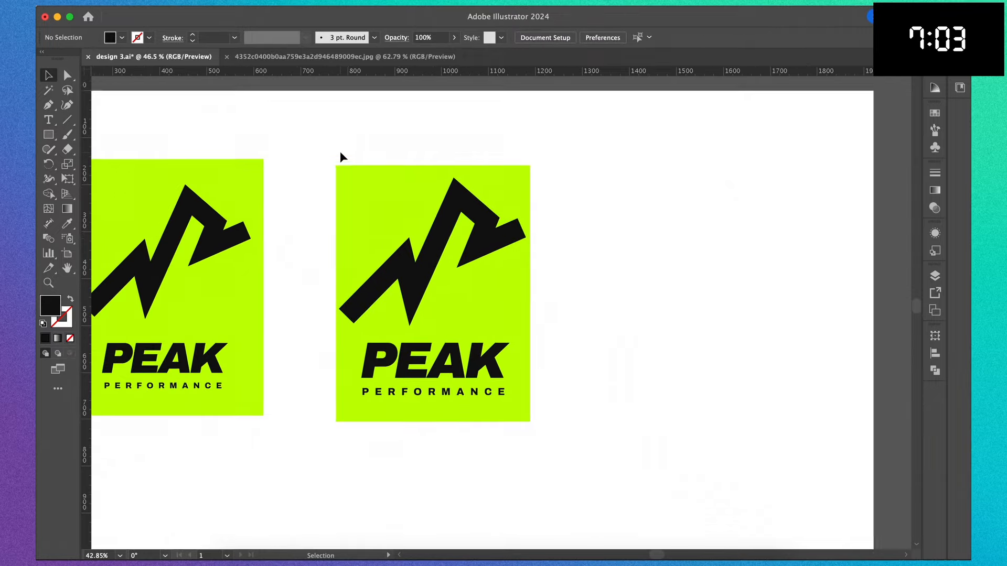
scroll(340, 152, down, 5)
scroll(339, 153, up, 2)
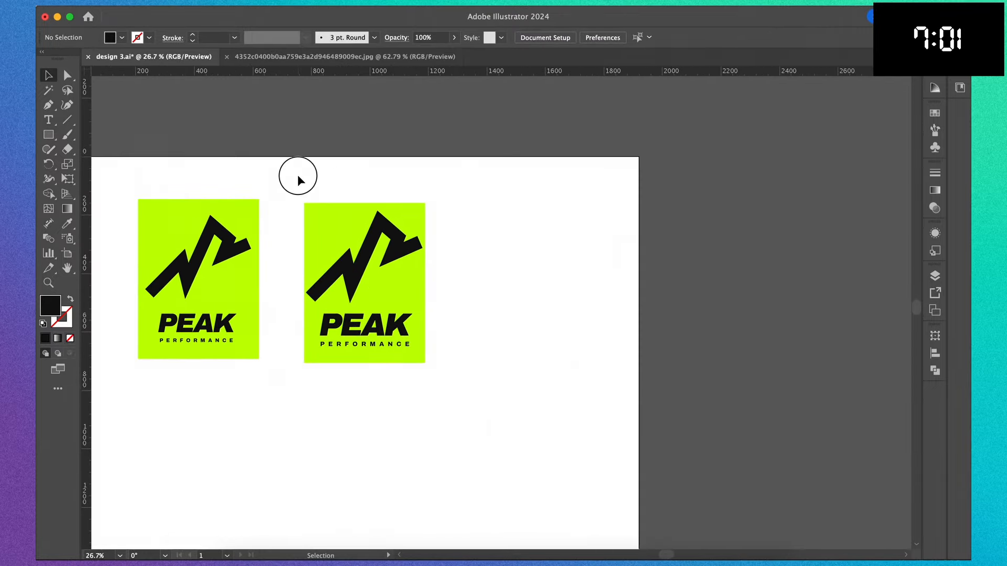
drag(297, 174, 418, 376)
drag(393, 342, 555, 342)
click(554, 370)
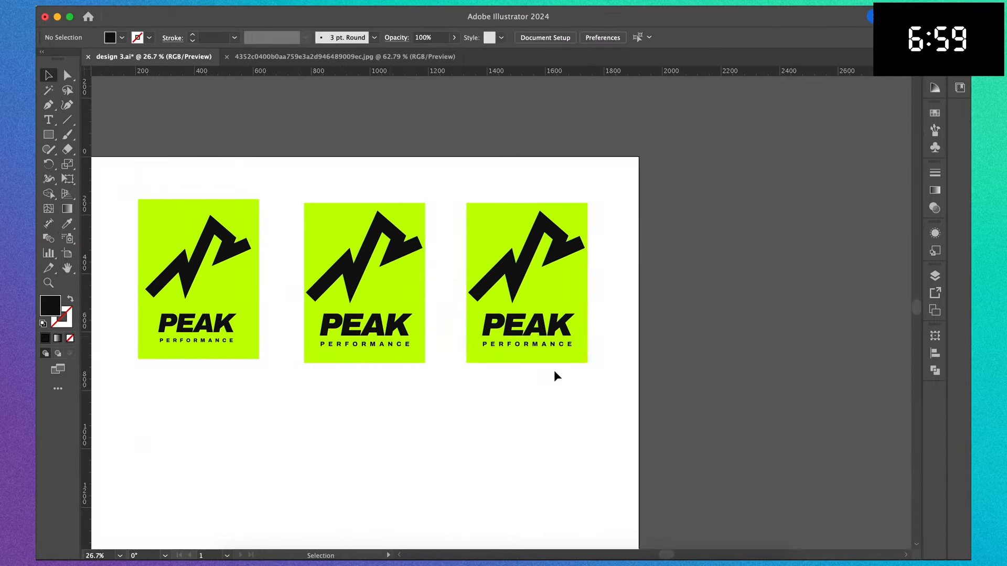
Create a copy of the third card's lime rectangle in place and narrow it inward from both sides.
scroll(553, 369, up, 5)
click(568, 289)
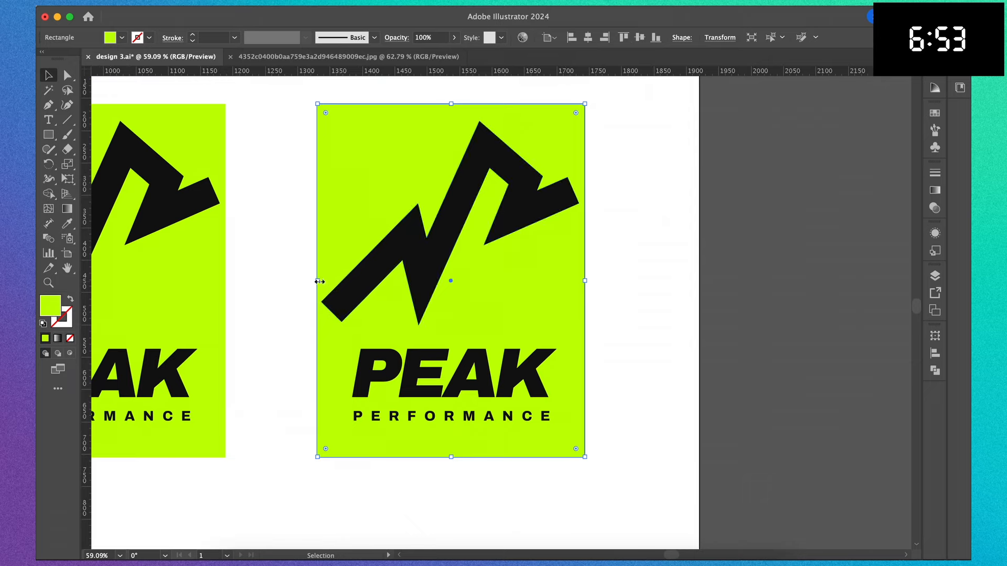
drag(318, 281, 343, 281)
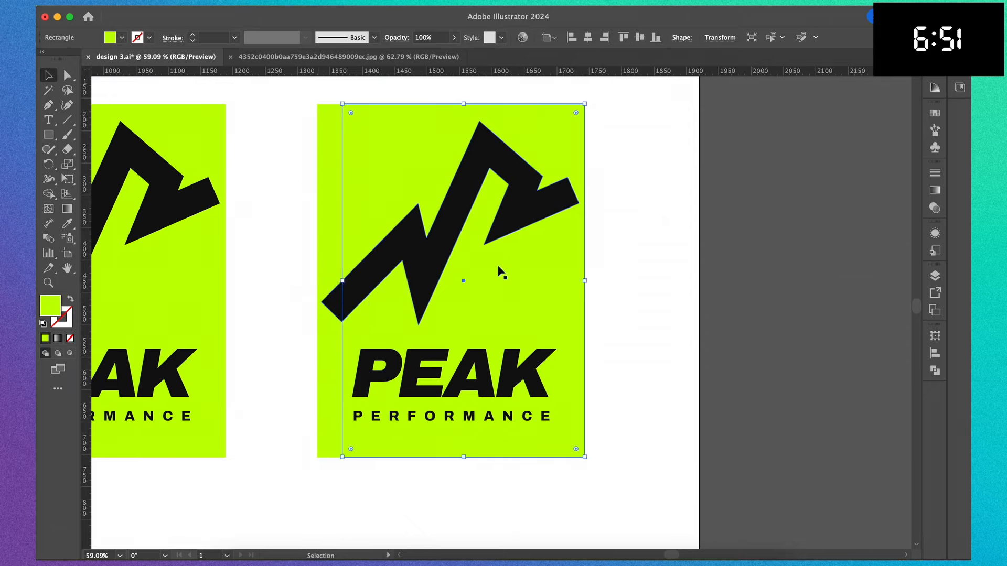
drag(586, 281, 567, 281)
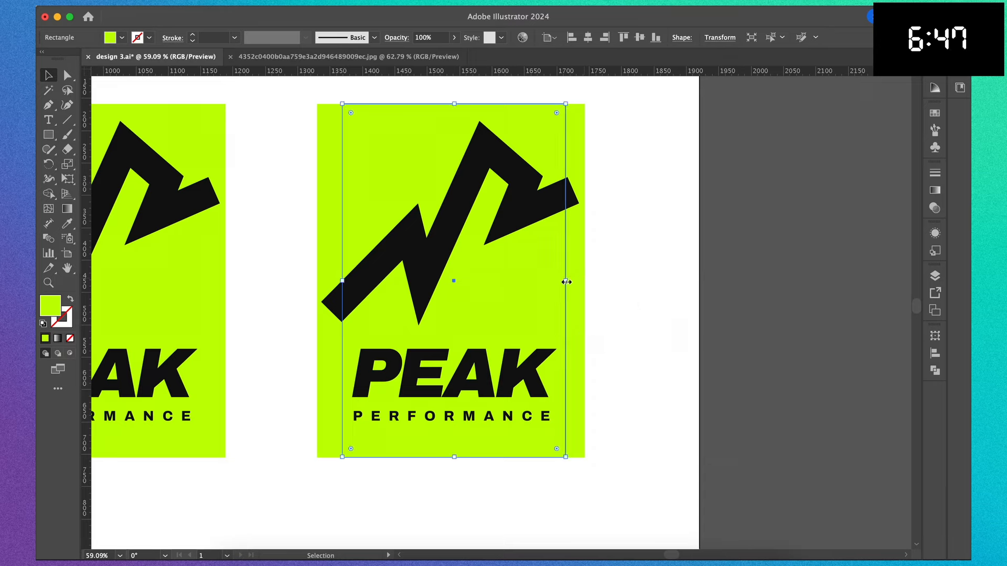
Bring the narrowed rectangle to the front and intersect it with the outlined zigzag to trim both ends vertically.
click(173, 3)
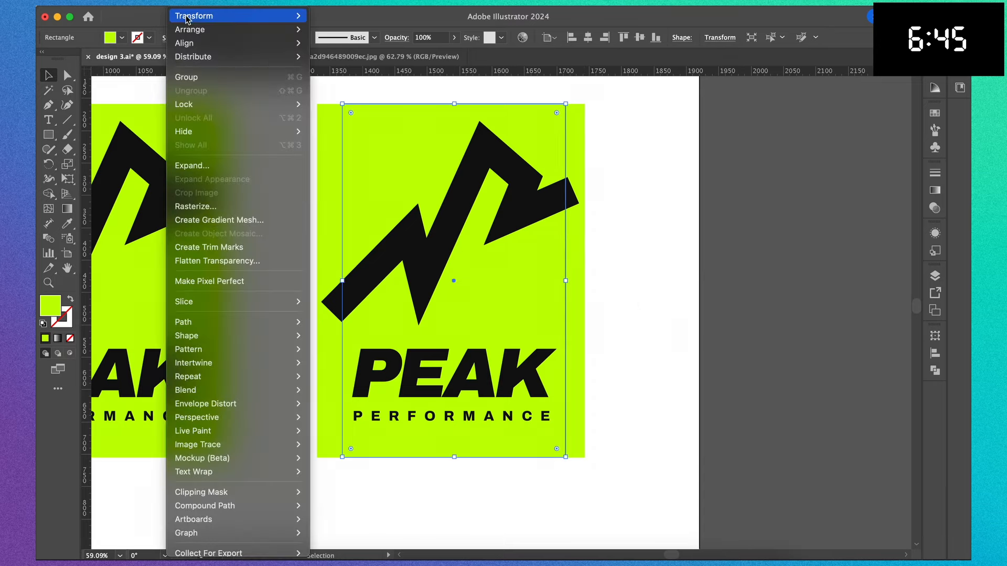
mouse_move(180, 27)
click(361, 27)
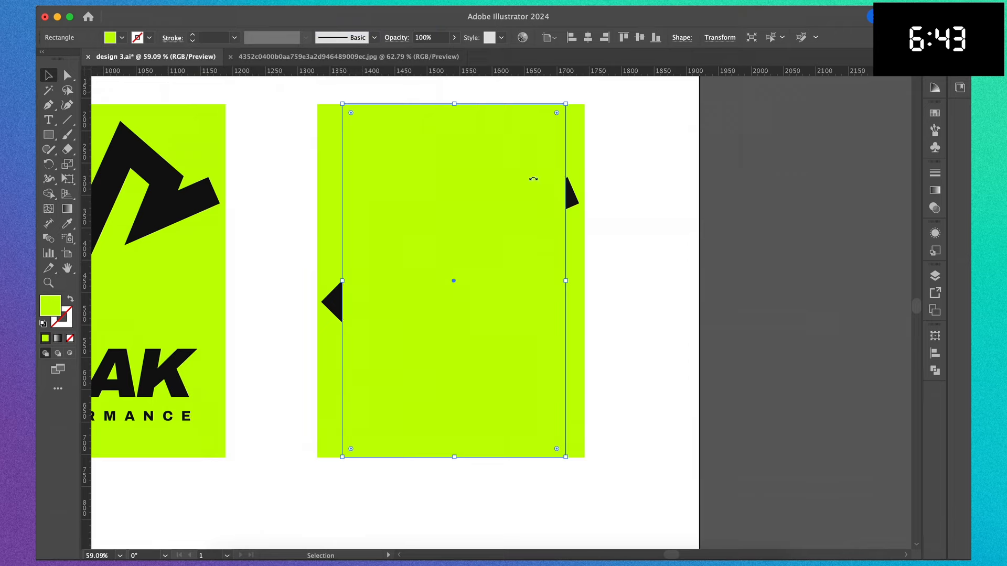
shift+click(575, 198)
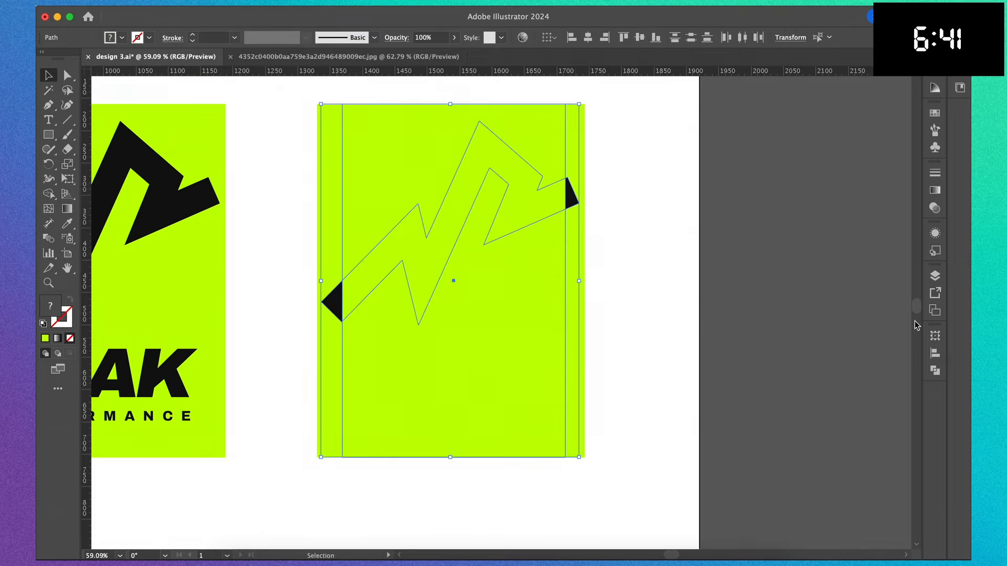
click(934, 370)
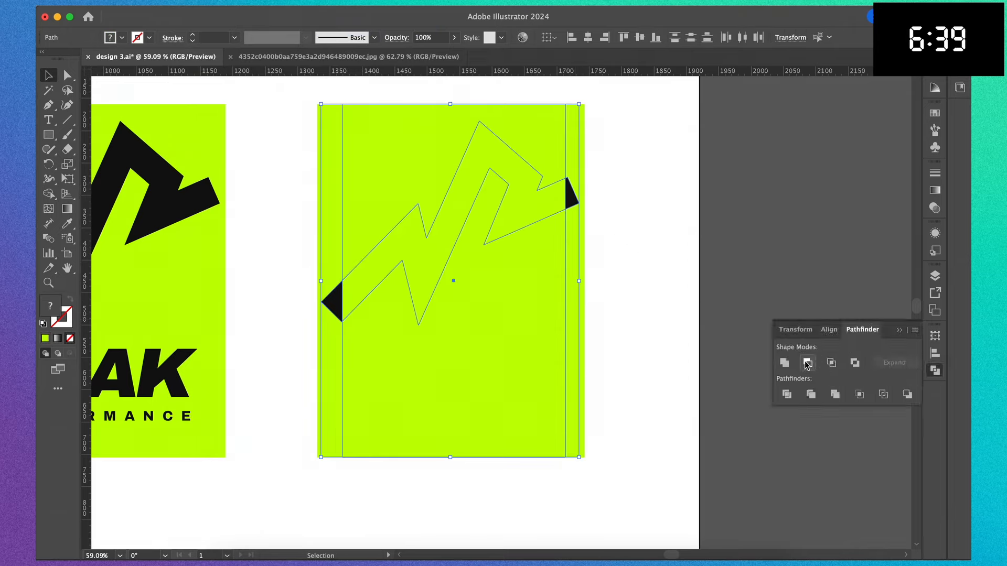
click(831, 363)
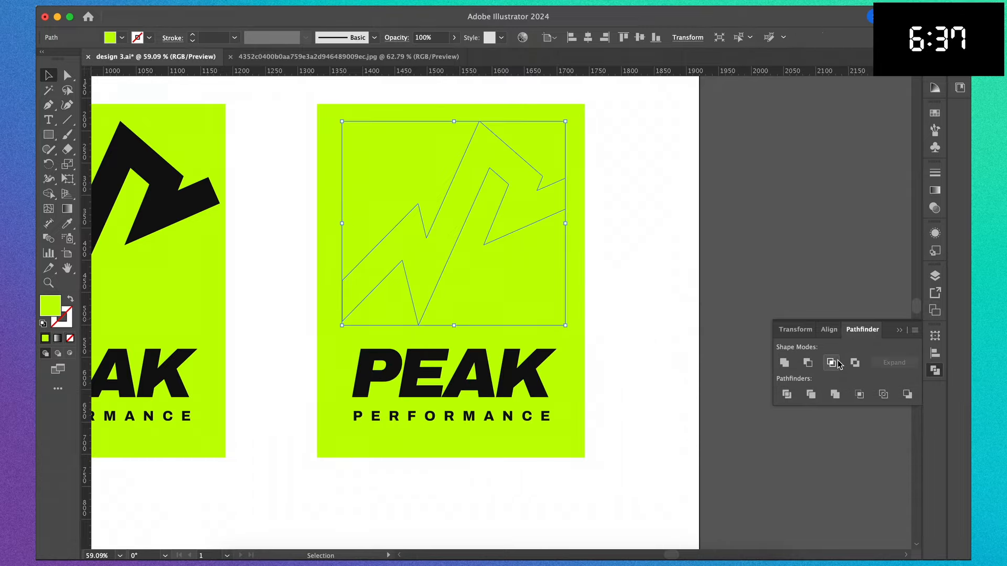
click(729, 247)
Recolour the trimmed zigzag on the third card with the black sampled from the PEAK lettering.
click(545, 213)
key(i)
click(474, 351)
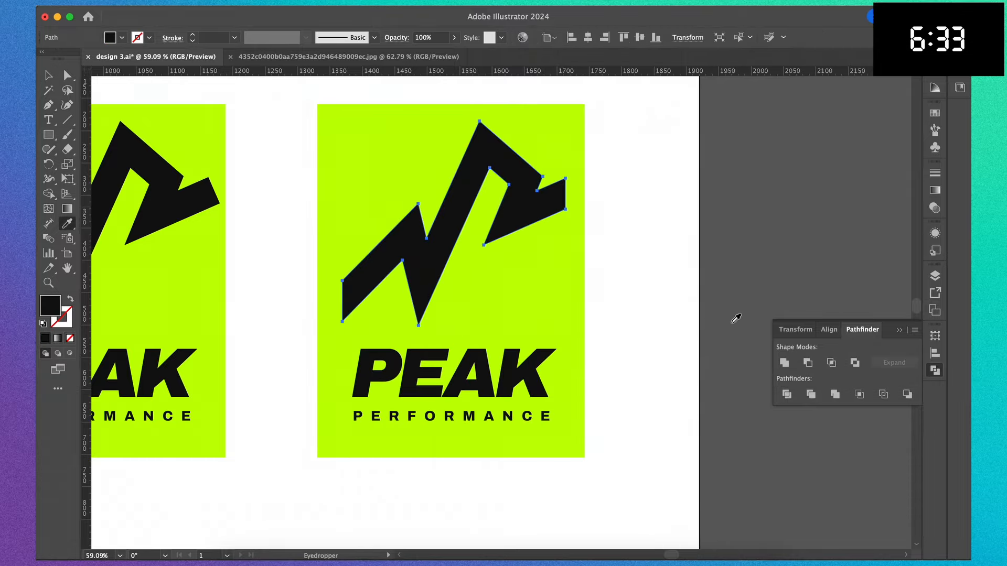
key(v)
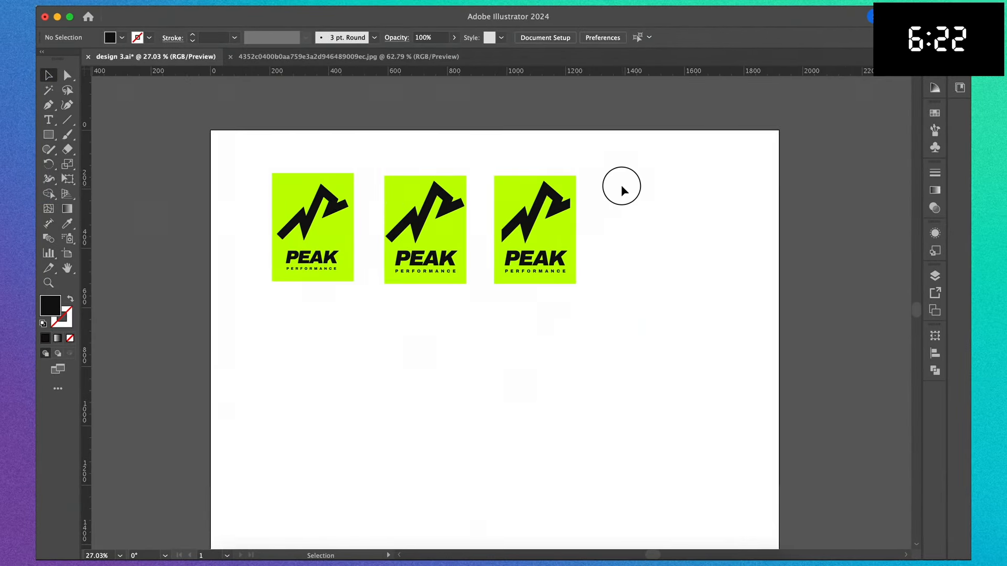
Duplicate the third logo card to a new row below the first card.
drag(620, 184, 516, 350)
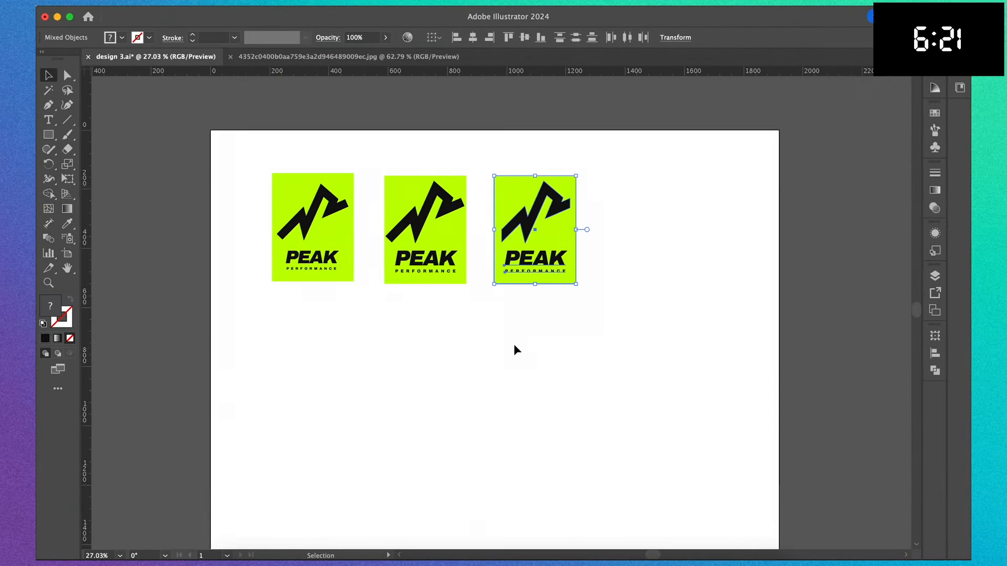
drag(563, 283, 352, 490)
click(461, 461)
Enlarge the lime rectangle of the lower card around its artwork and stretch it slightly taller.
scroll(464, 461, up, 3)
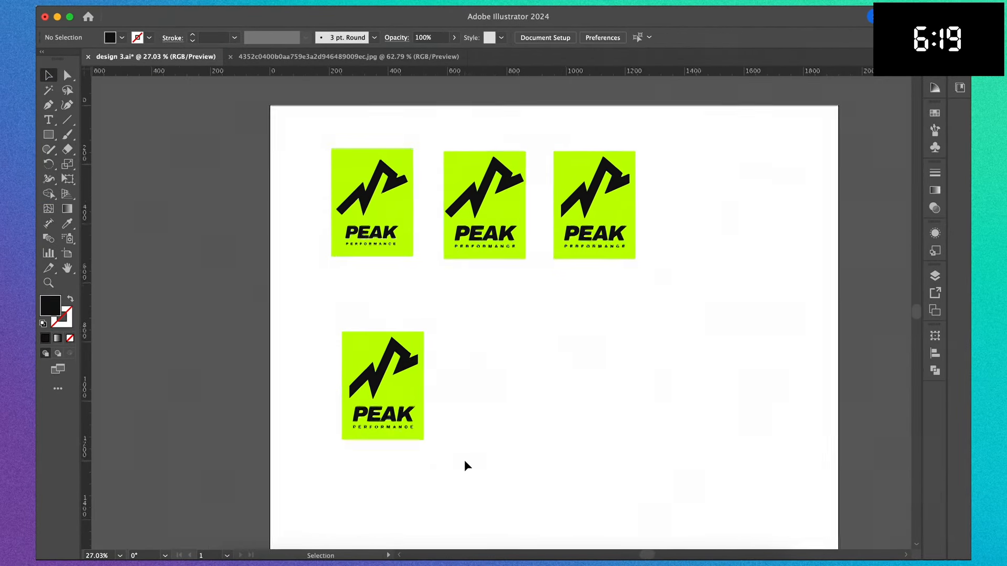
scroll(464, 461, up, 3)
scroll(464, 461, left, 3)
scroll(464, 458, up, 1)
scroll(464, 459, up, 4)
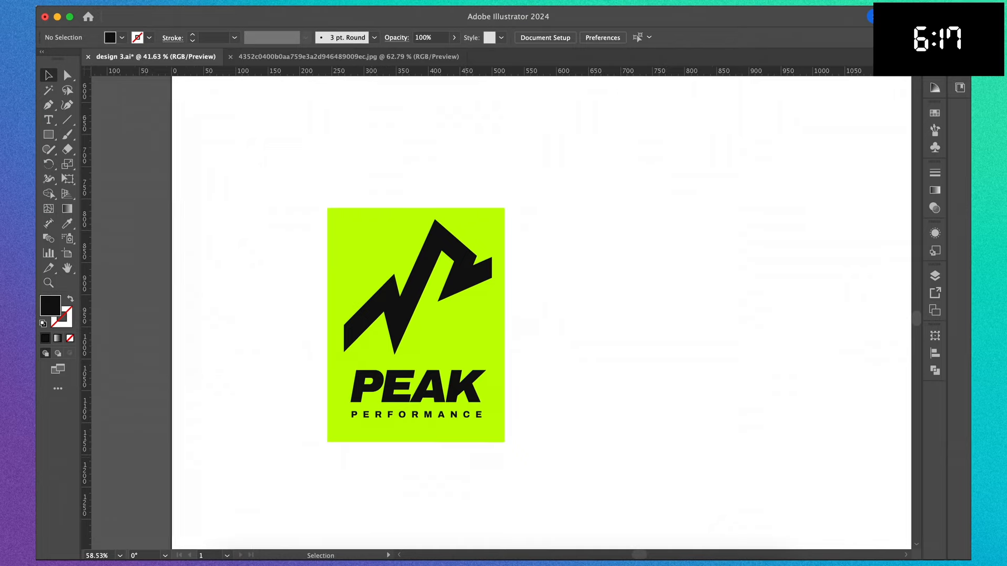
click(491, 232)
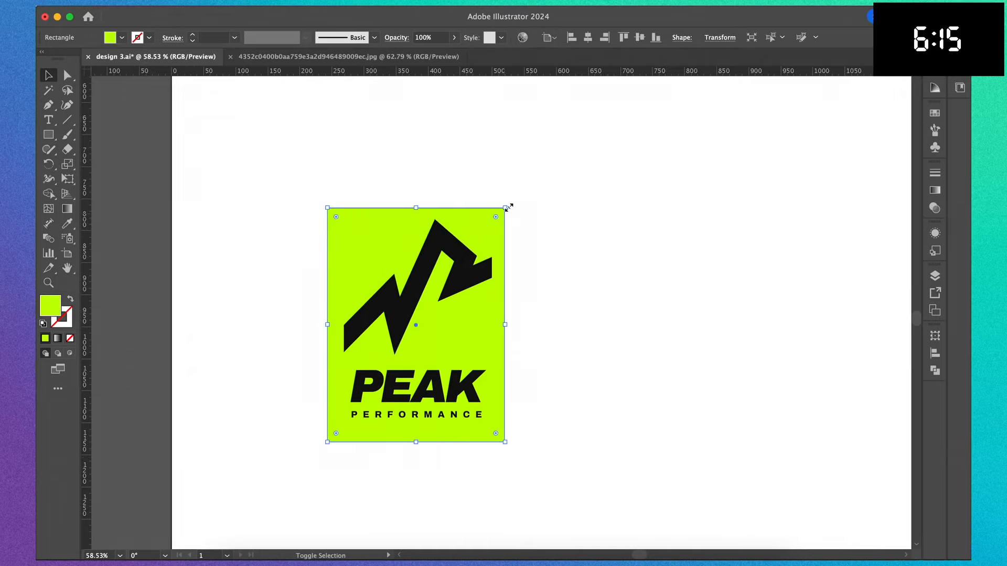
drag(508, 208, 515, 201)
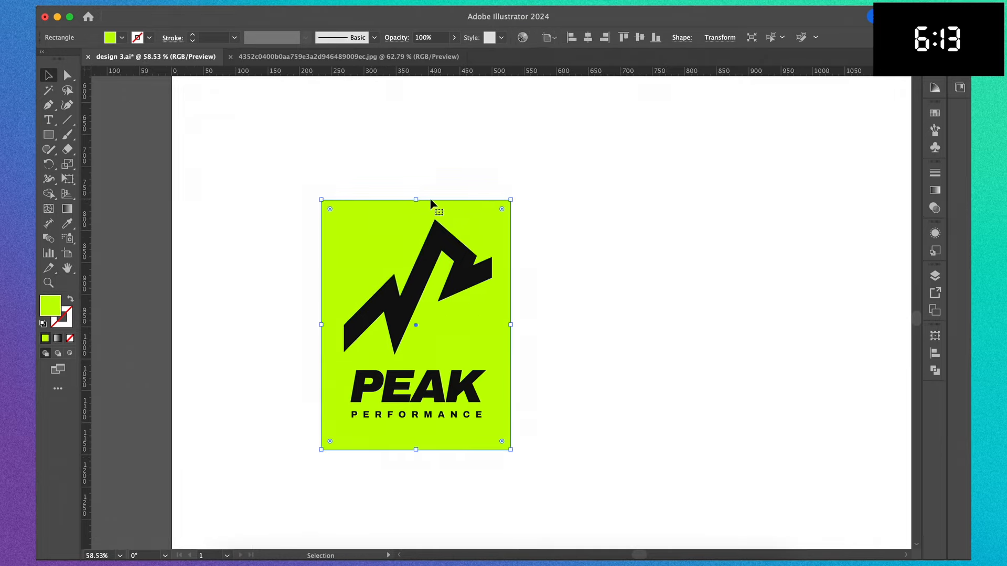
drag(416, 200, 417, 190)
click(690, 251)
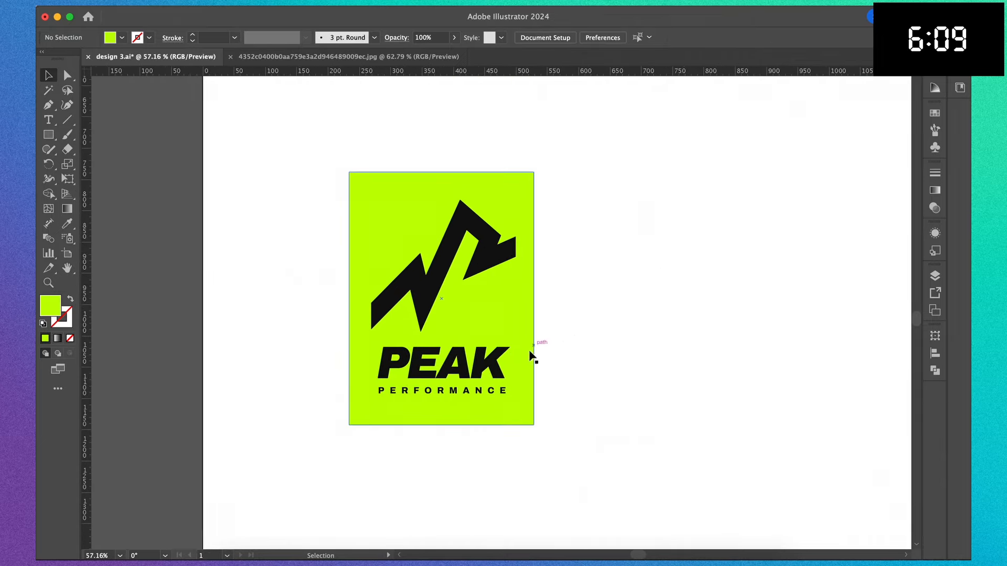
Set the tracking of PERFORMANCE on the lower card to 400 and scale the word up to match the width of PEAK.
click(487, 394)
key(super+t)
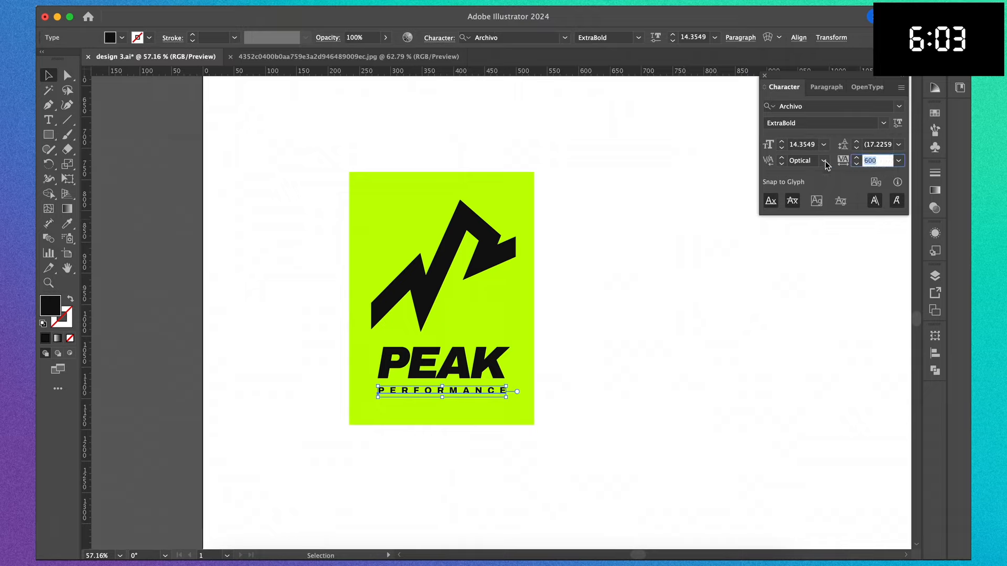
key(Return)
scroll(512, 382, up, 5)
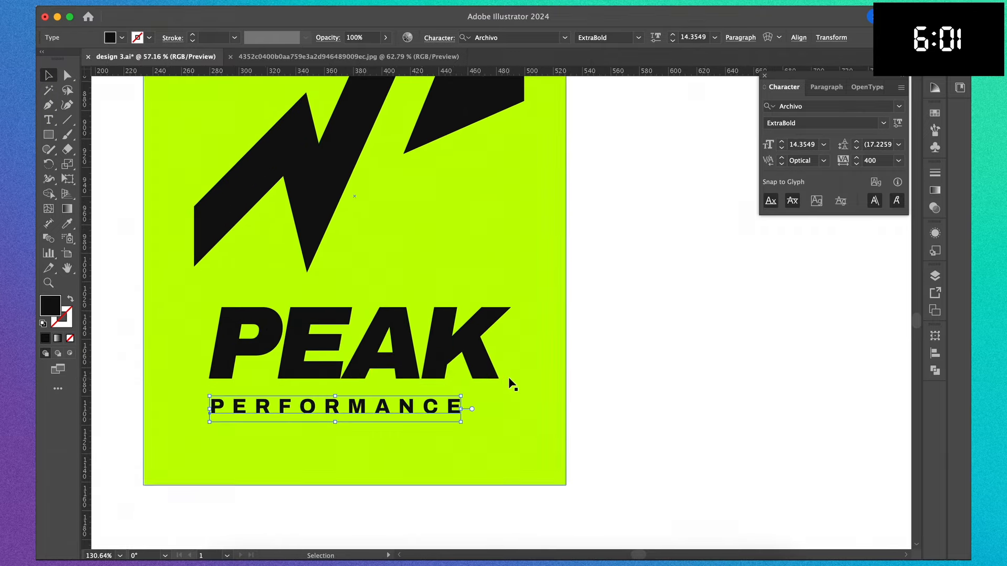
drag(461, 396, 501, 386)
click(649, 391)
scroll(649, 391, down, 4)
scroll(649, 391, down, 2)
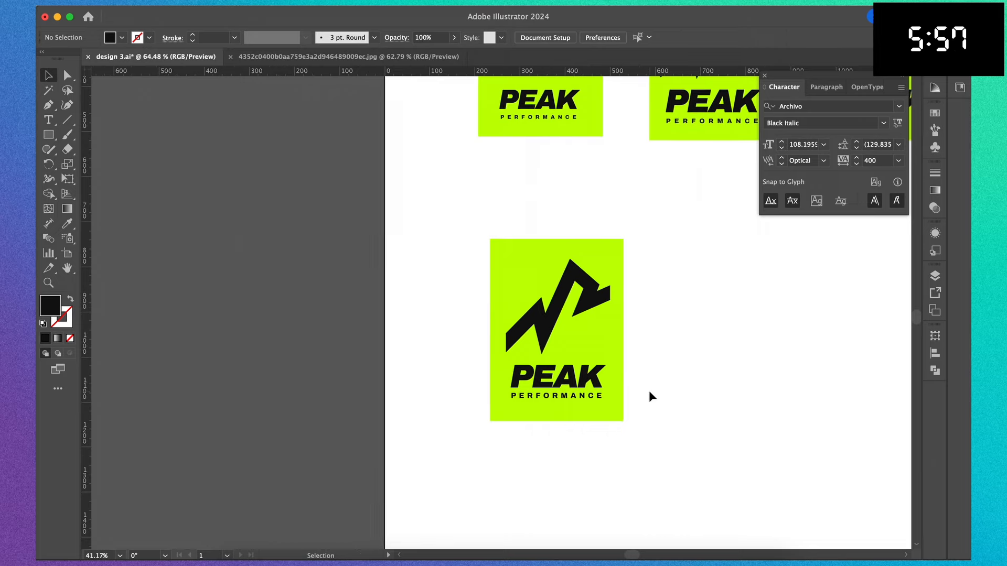
Change the font weight of PERFORMANCE on the lower card to Archivo Bold.
scroll(649, 391, up, 5)
click(503, 409)
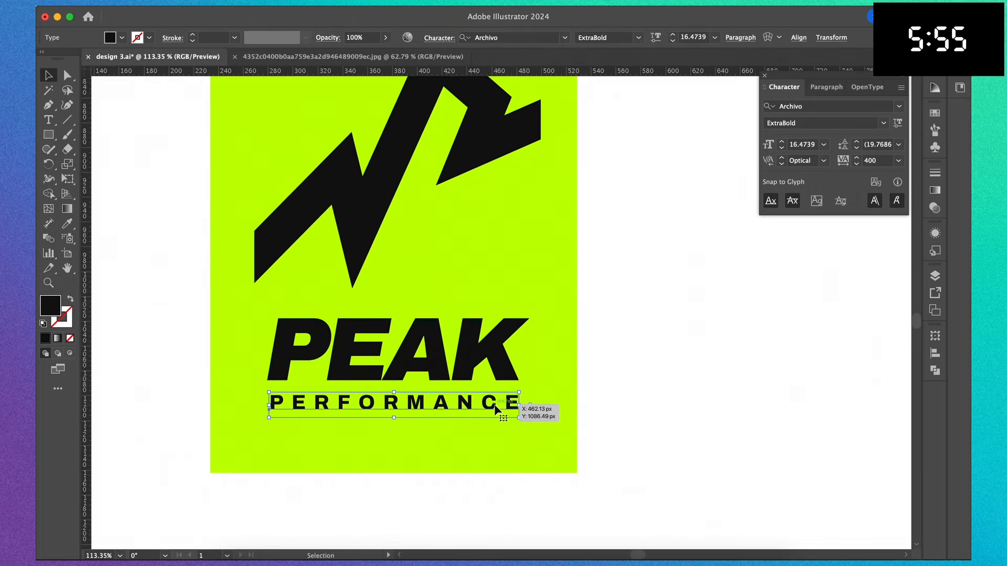
click(884, 123)
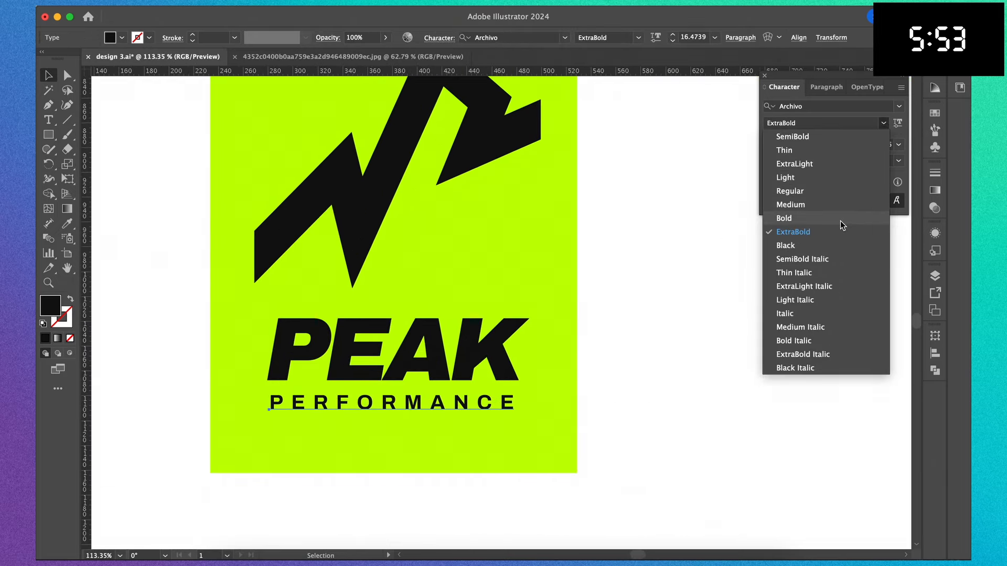
click(840, 221)
click(682, 370)
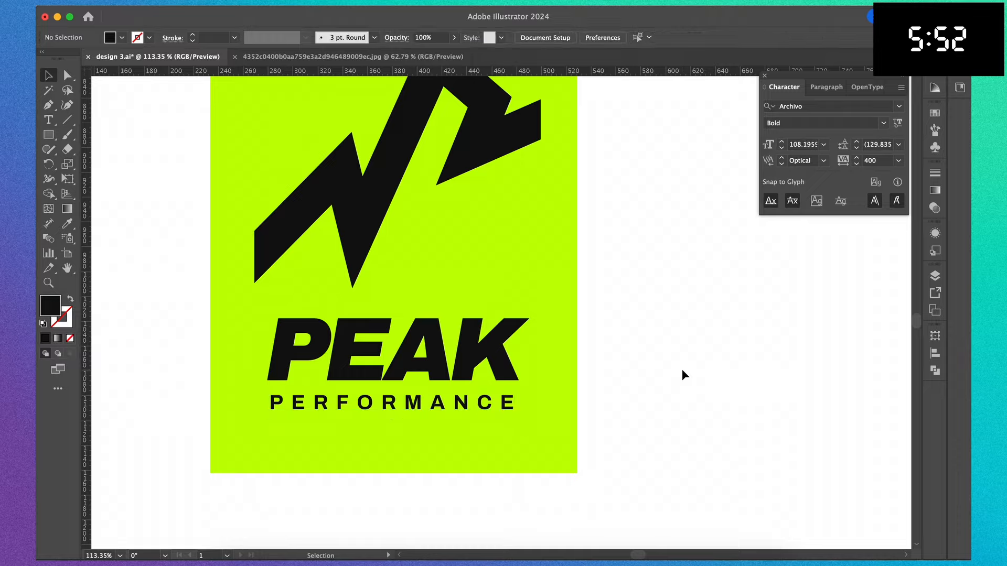
Scale PERFORMANCE up slightly to align with PEAK and move both words a little further down from the zigzag.
click(509, 410)
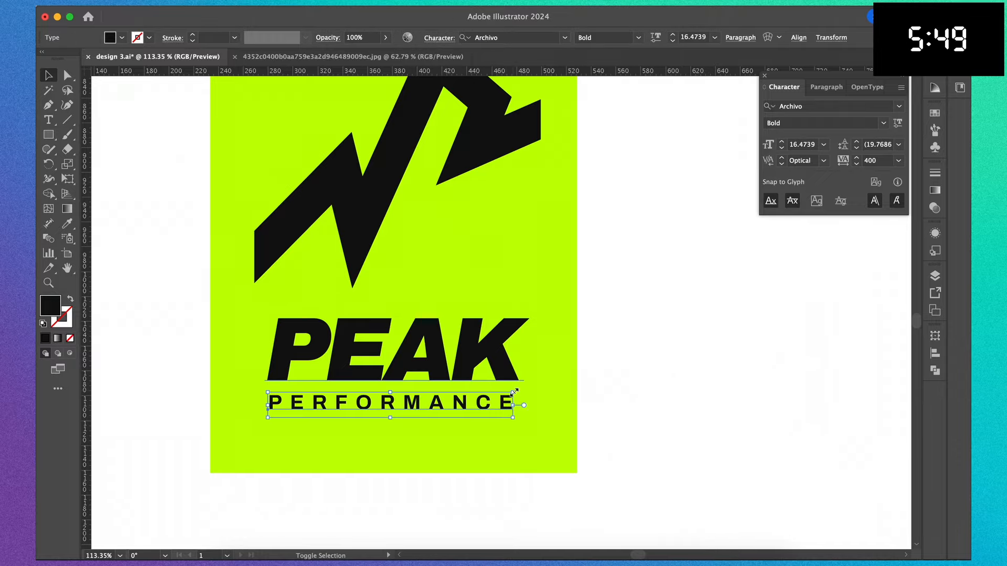
drag(514, 392, 521, 395)
shift+click(500, 353)
drag(498, 353, 502, 366)
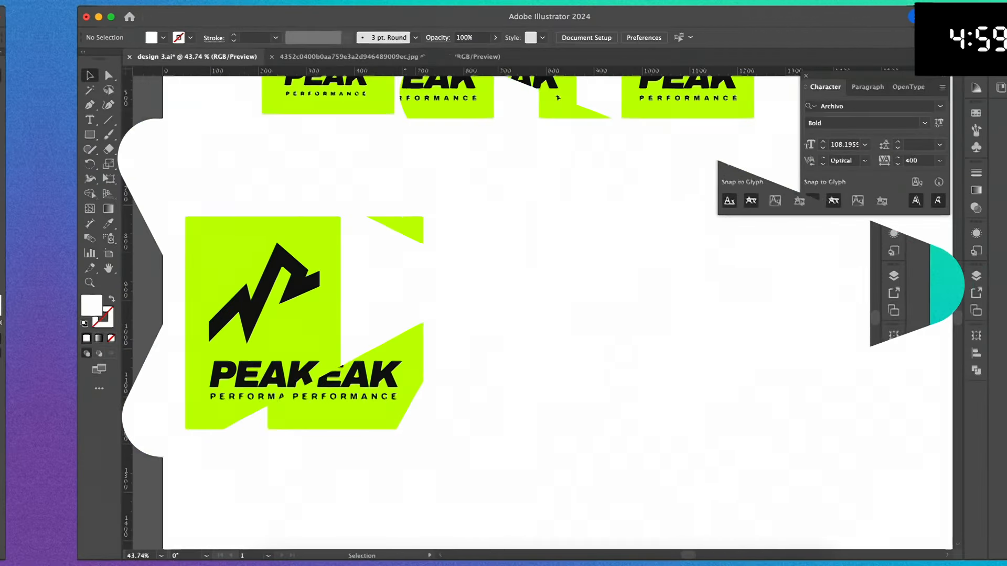
Duplicate the lower lime card to the right and recolour the copy's background purple, 6F00FF.
drag(184, 226, 553, 411)
click(650, 329)
click(567, 335)
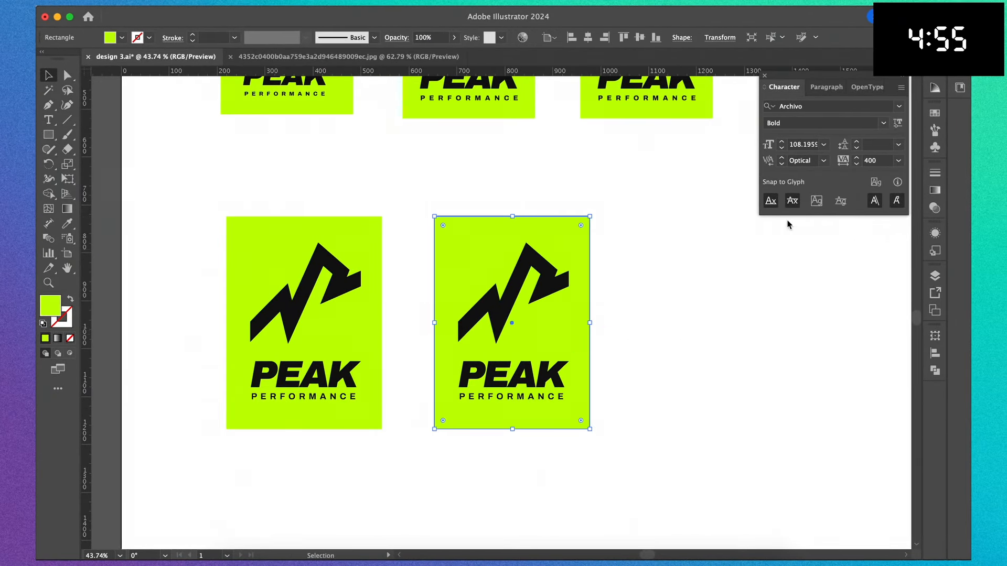
double_click(51, 306)
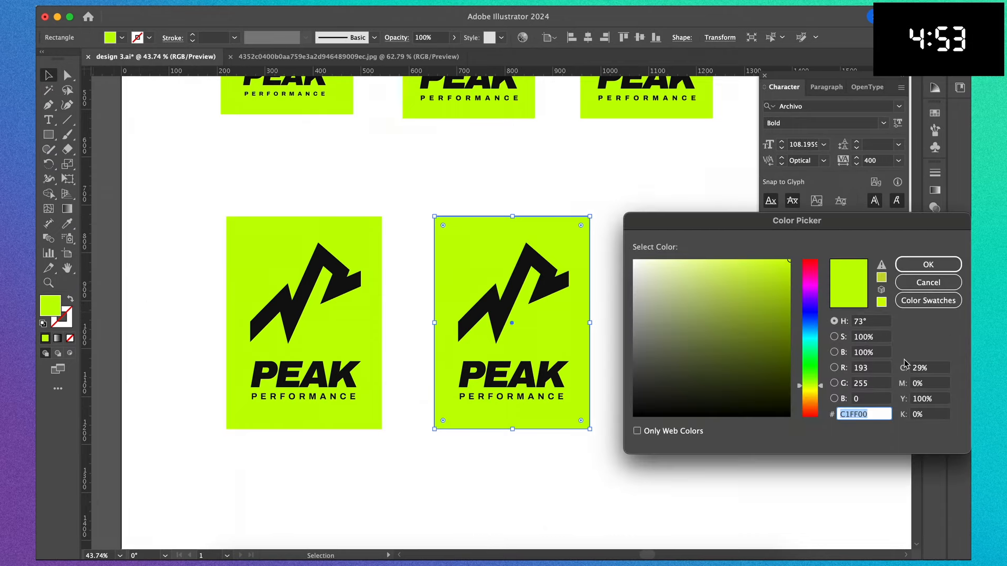
click(813, 352)
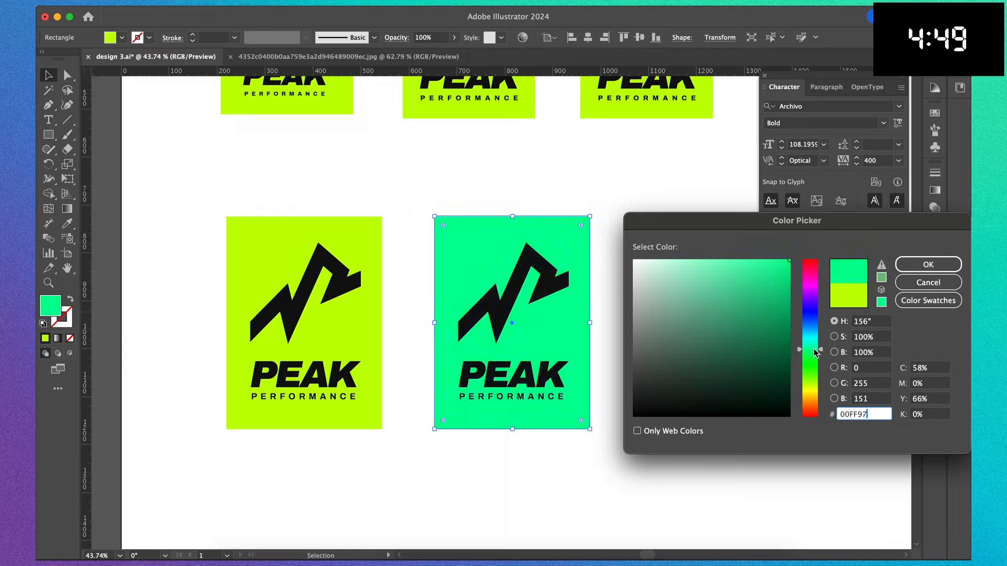
mouse_move(813, 352)
mouse_down()
mouse_move(816, 293)
mouse_move(815, 305)
mouse_up()
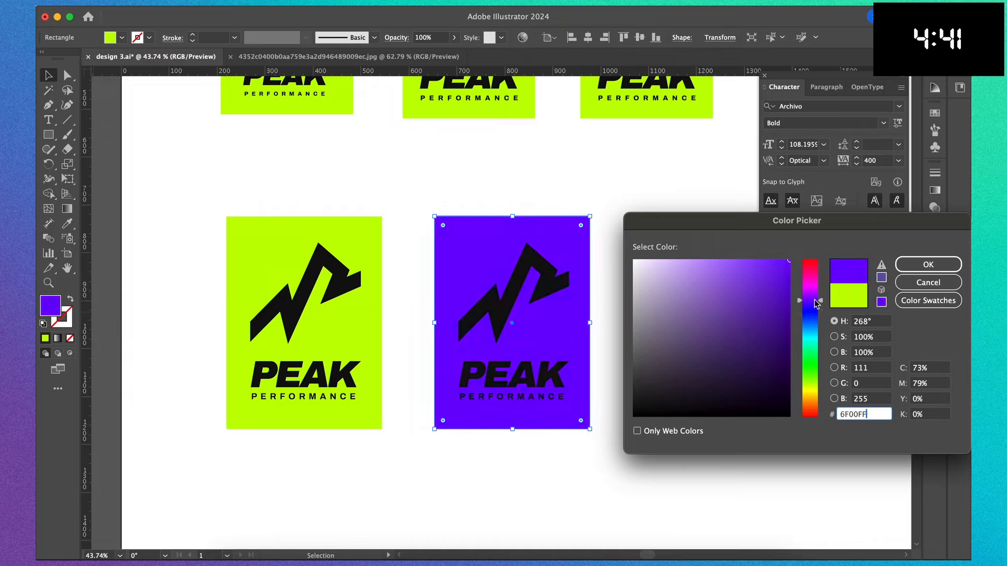
key(Return)
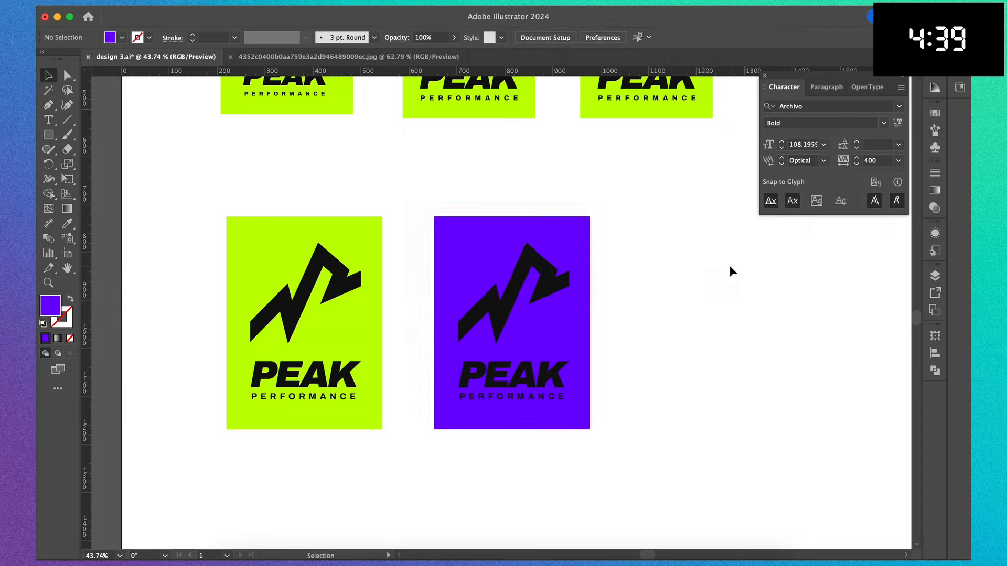
Recolour the zigzag and both words on the purple card white, sampled from the artboard.
drag(674, 216, 578, 429)
shift+click(577, 426)
key(i)
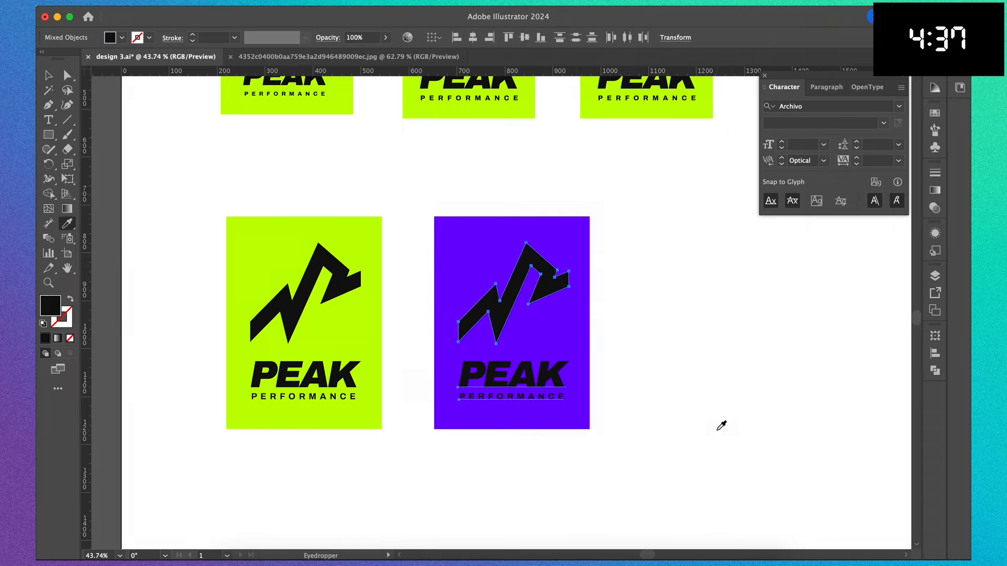
click(719, 429)
key(v)
click(755, 328)
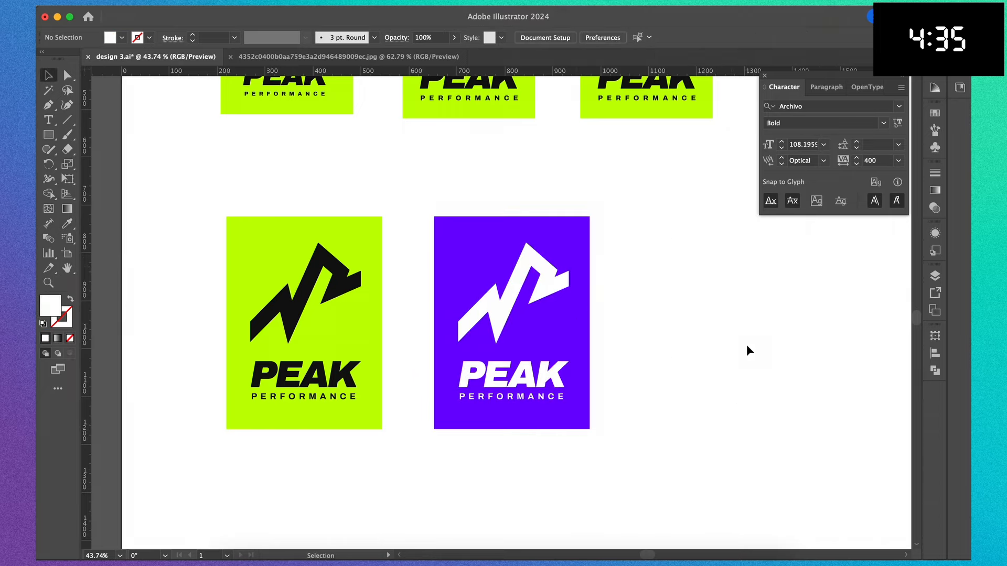
scroll(747, 344, down, 3)
scroll(746, 344, up, 3)
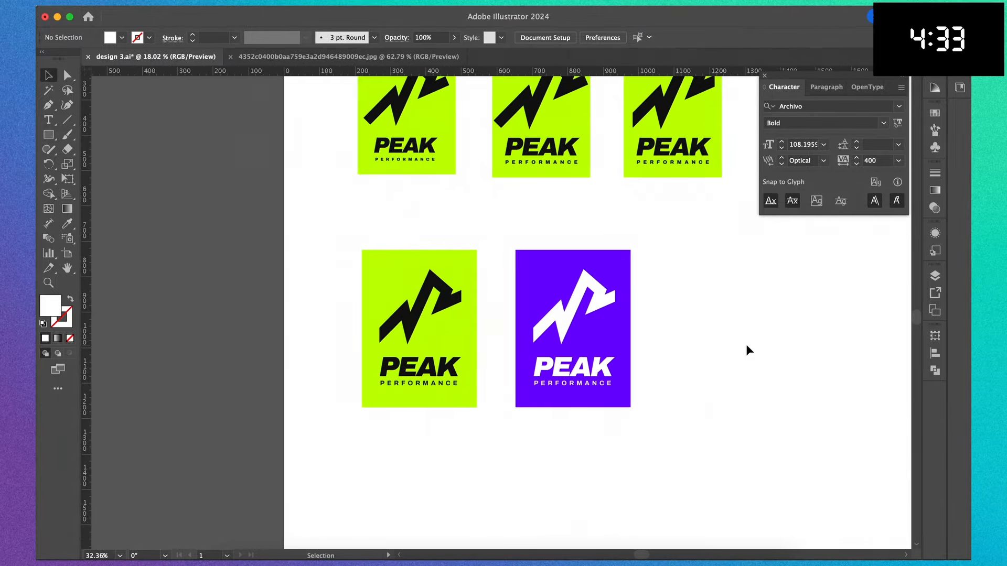
scroll(746, 344, left, 2)
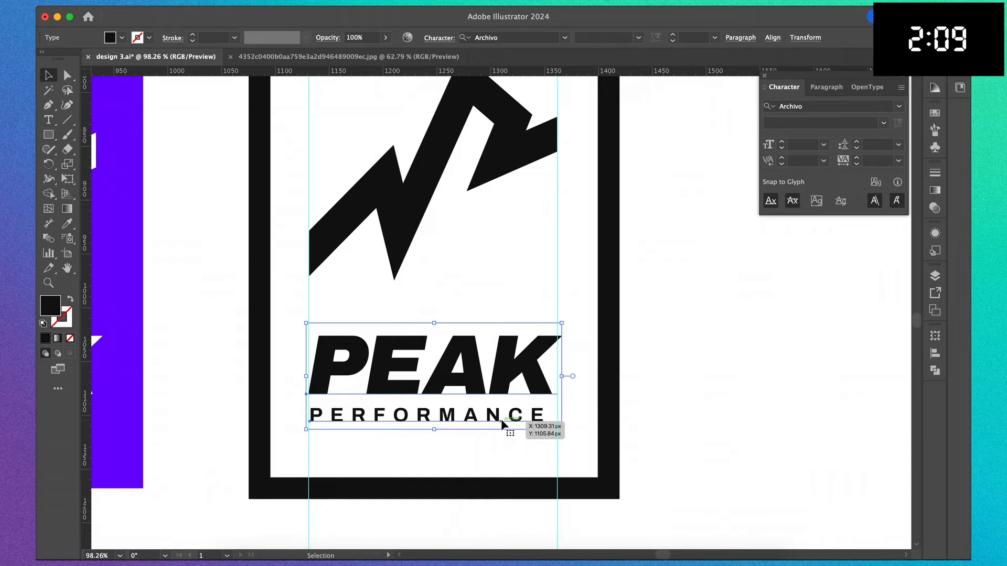
Nudge the lettering on the black-framed card to the left guide and scale PERFORMANCE up toward the right guide.
key(Left)
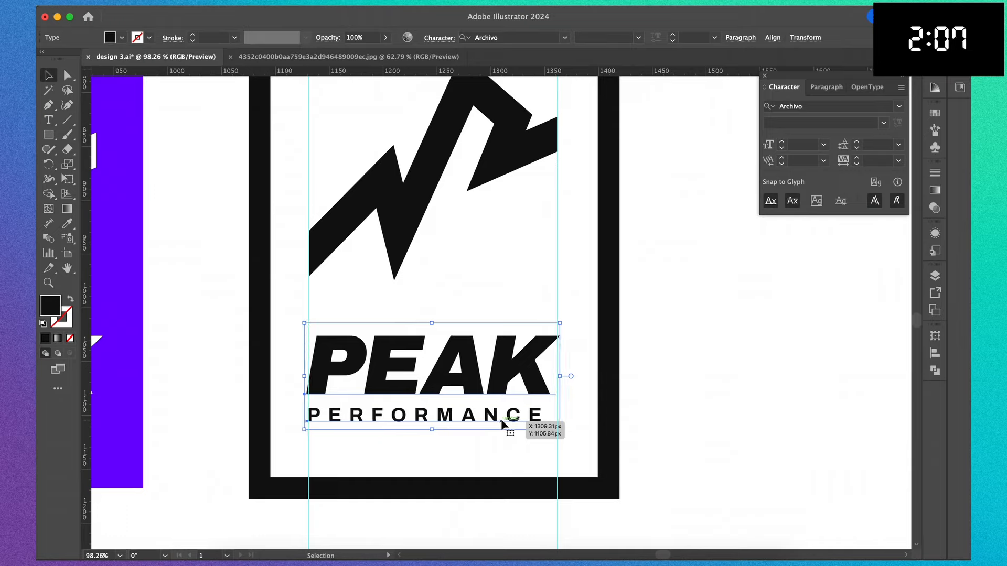
click(663, 406)
click(501, 418)
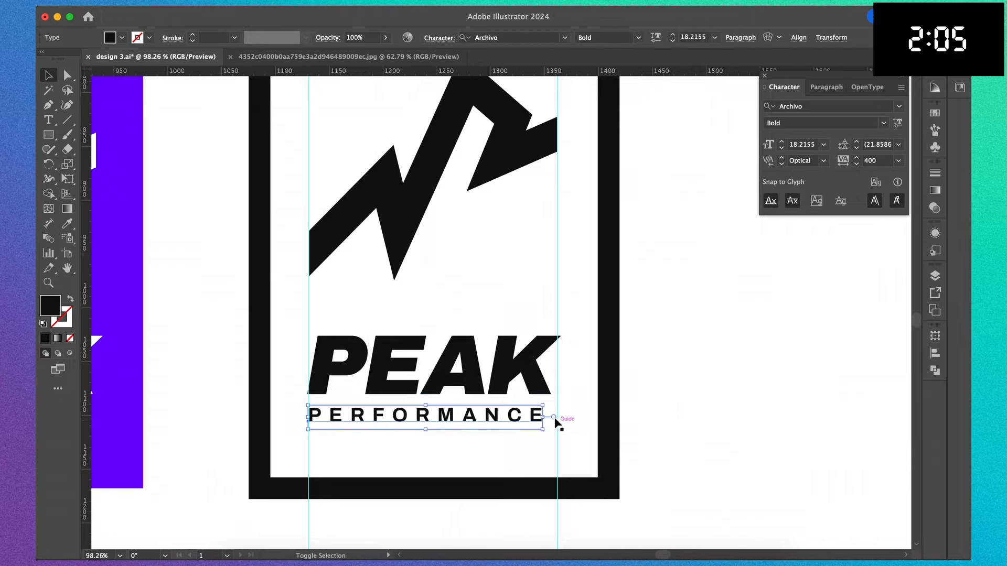
drag(542, 405, 554, 405)
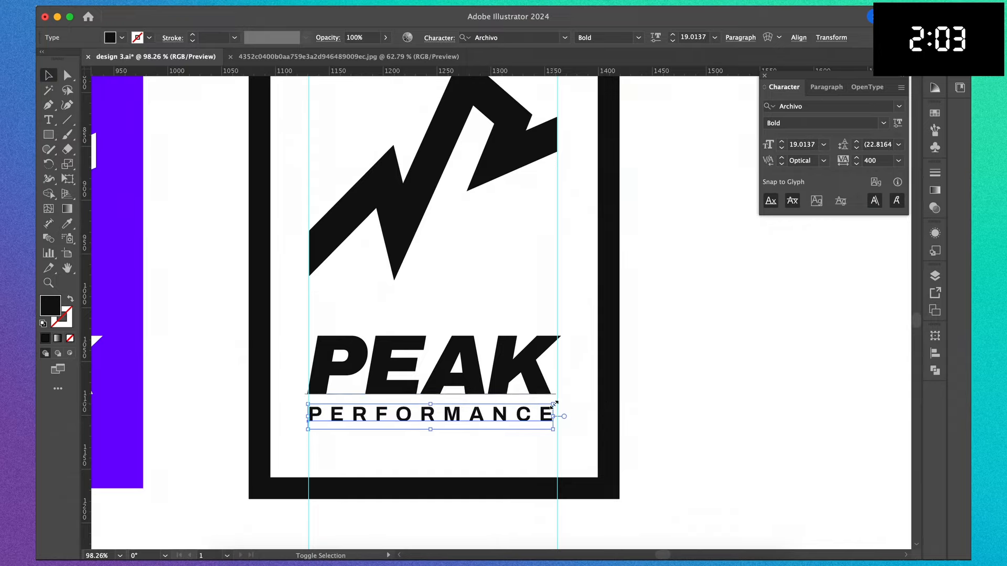
click(641, 395)
Delete both vertical guides crossing the black-framed card.
scroll(641, 396, down, 3)
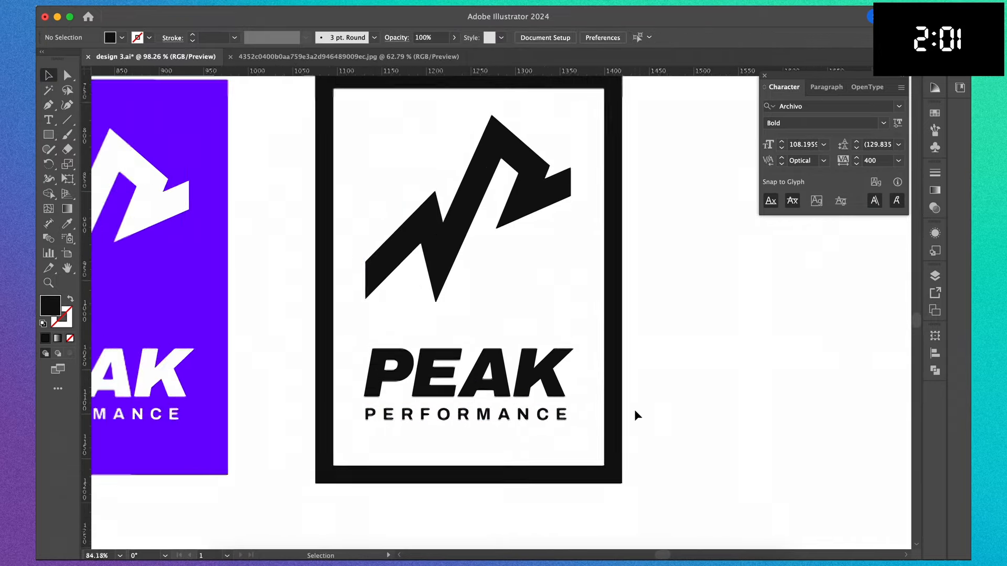
drag(450, 472, 669, 502)
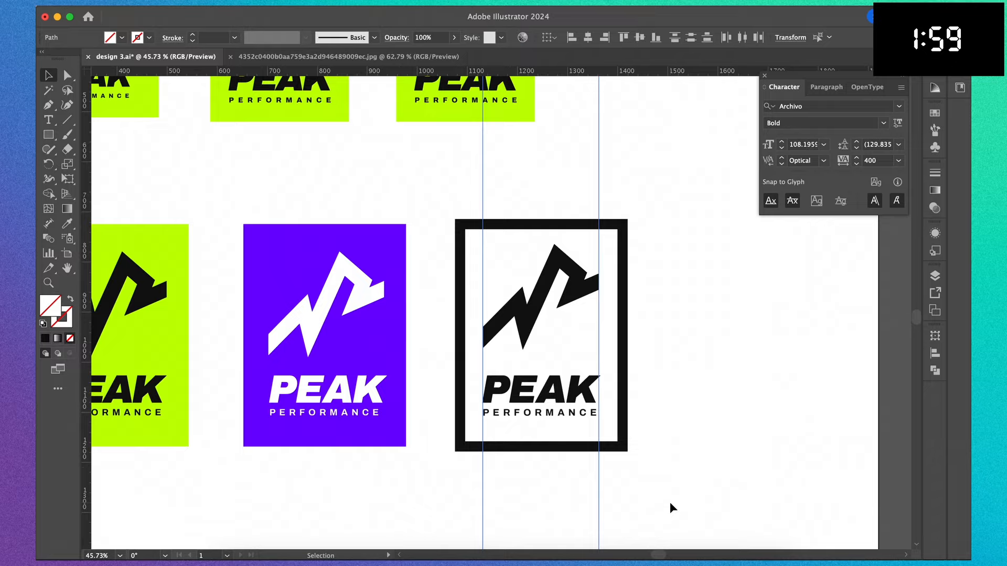
key(Delete)
scroll(669, 501, down, 3)
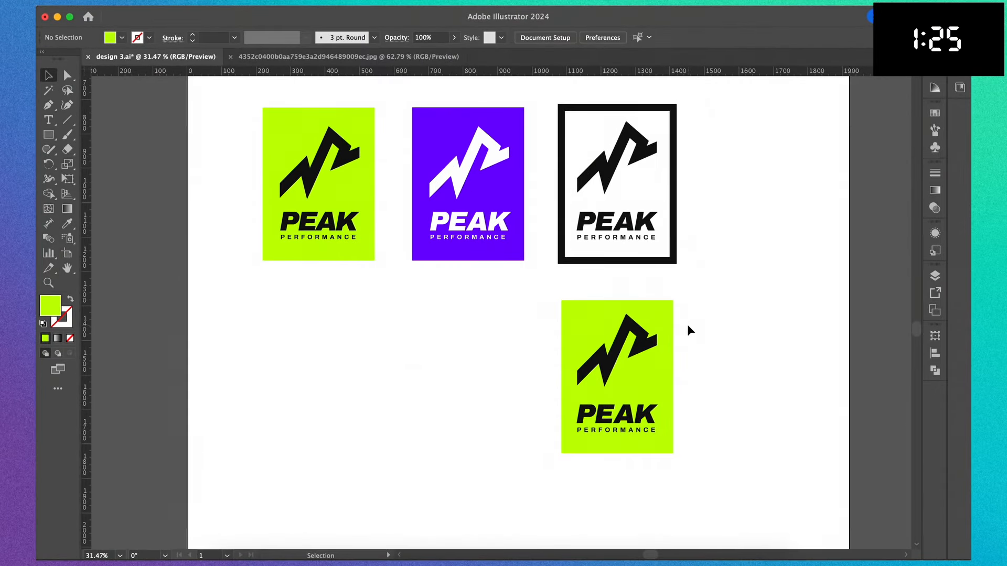
Shrink the zigzag on the lime card below the framed one and shift its lime rectangle down to recentre the logo.
click(656, 348)
drag(657, 313, 660, 358)
click(734, 366)
click(735, 341)
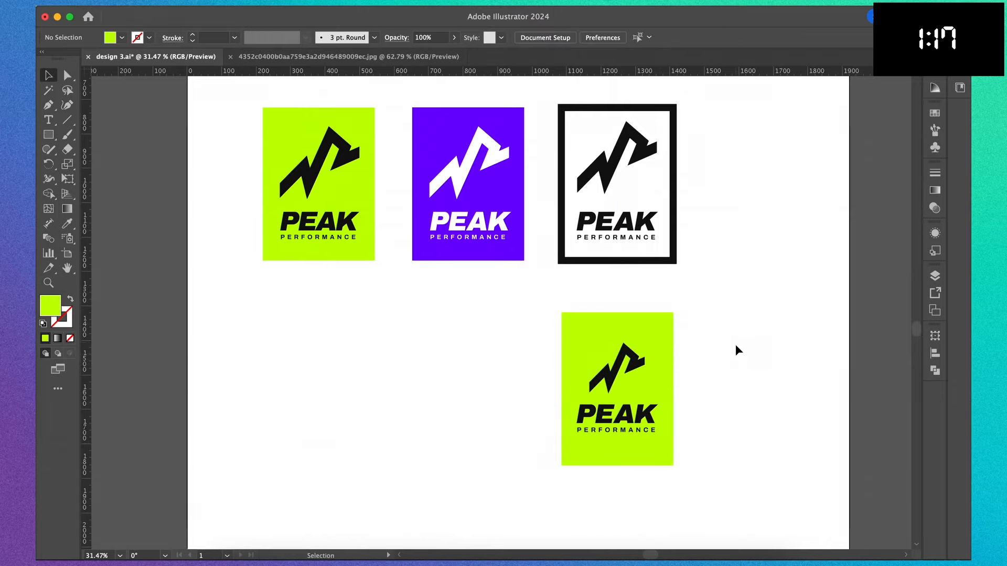
Rotate the small zigzag on the bottom lime card clockwise by about 12° and move it slightly down toward PEAK.
scroll(735, 344, down, 2)
scroll(735, 343, right, 2)
alt+scroll(734, 344, up, 3)
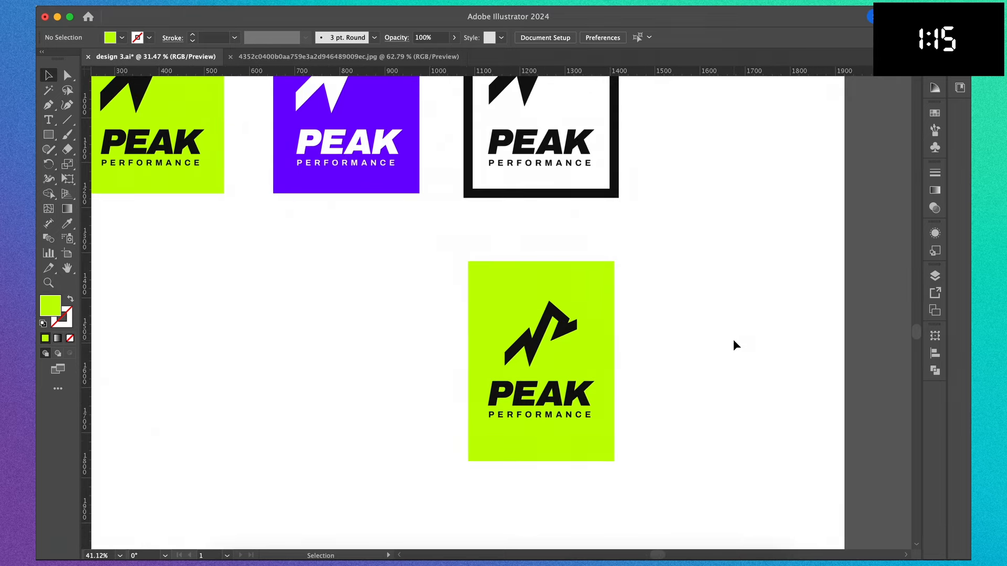
drag(577, 333, 594, 308)
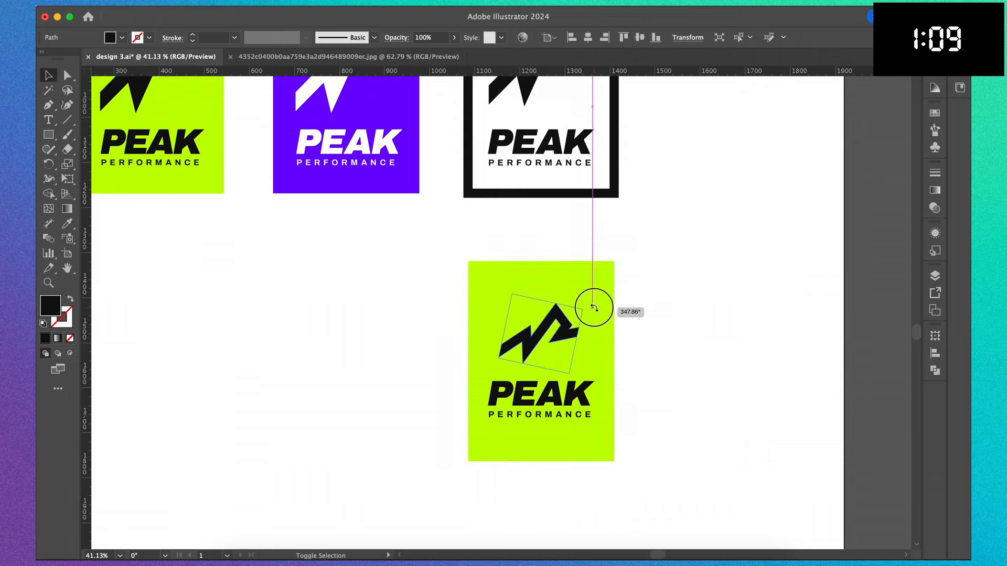
click(668, 316)
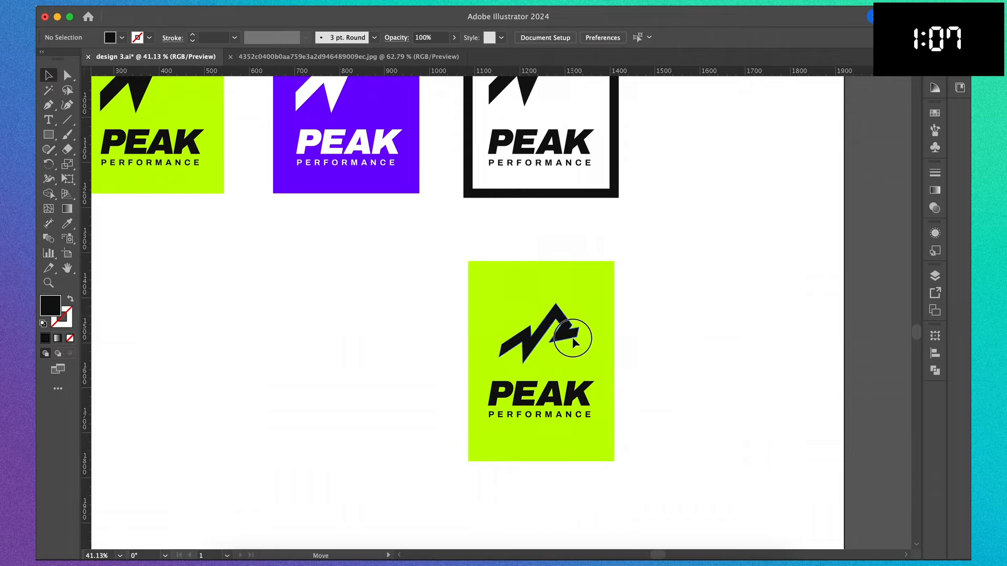
drag(577, 339, 581, 342)
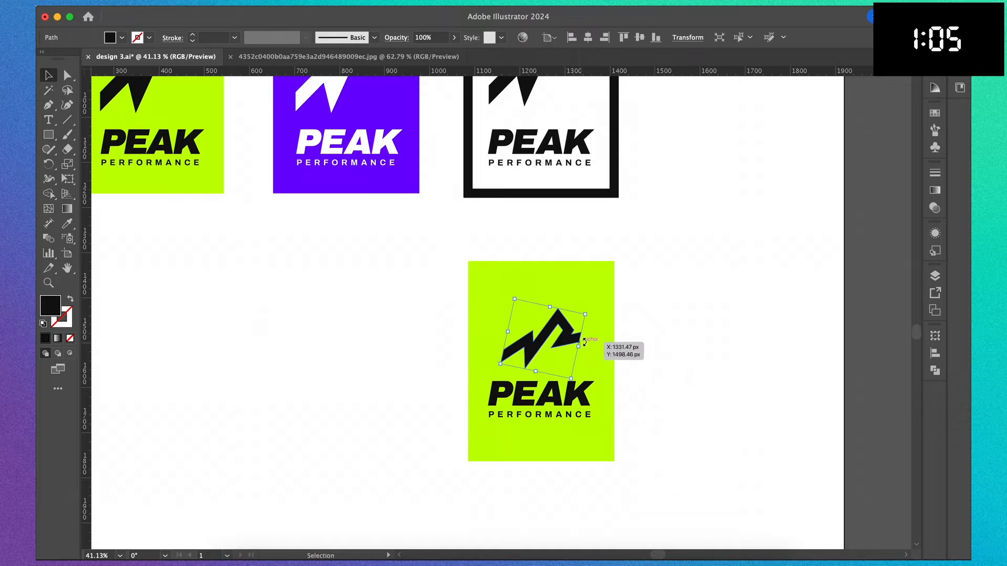
click(689, 350)
alt+scroll(737, 352, down, 3)
alt+scroll(737, 352, up, 5)
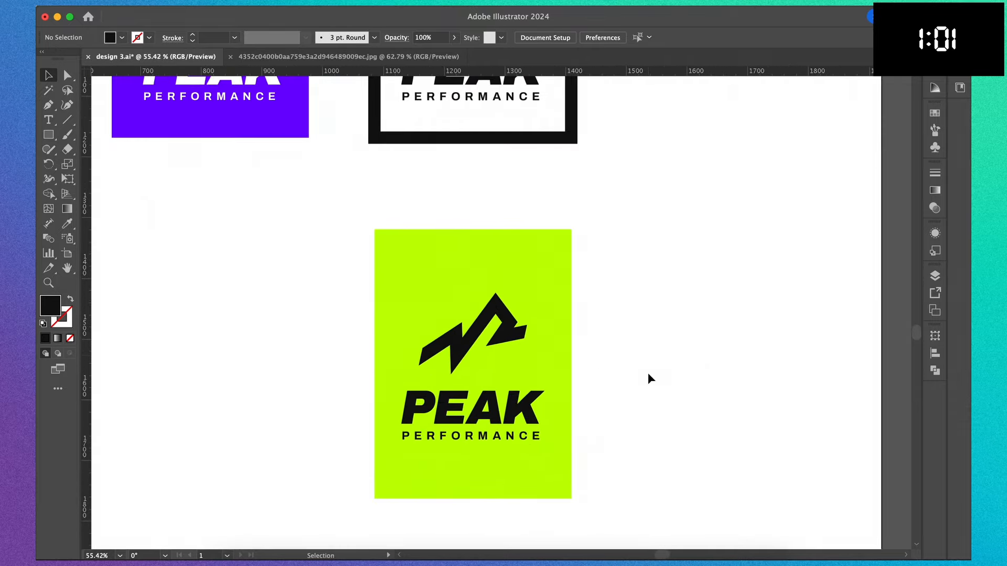
Move the zigzag on the bottom lime card slightly closer to PEAK and shift the lime rectangle down to recentre the logo.
scroll(647, 373, down, 2)
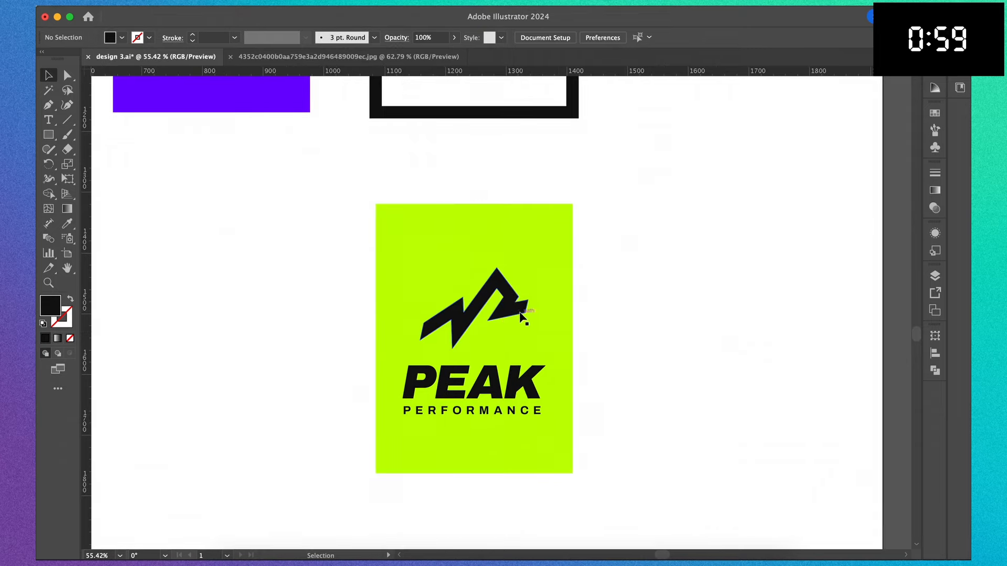
drag(519, 315, 519, 317)
drag(561, 251, 561, 259)
click(704, 267)
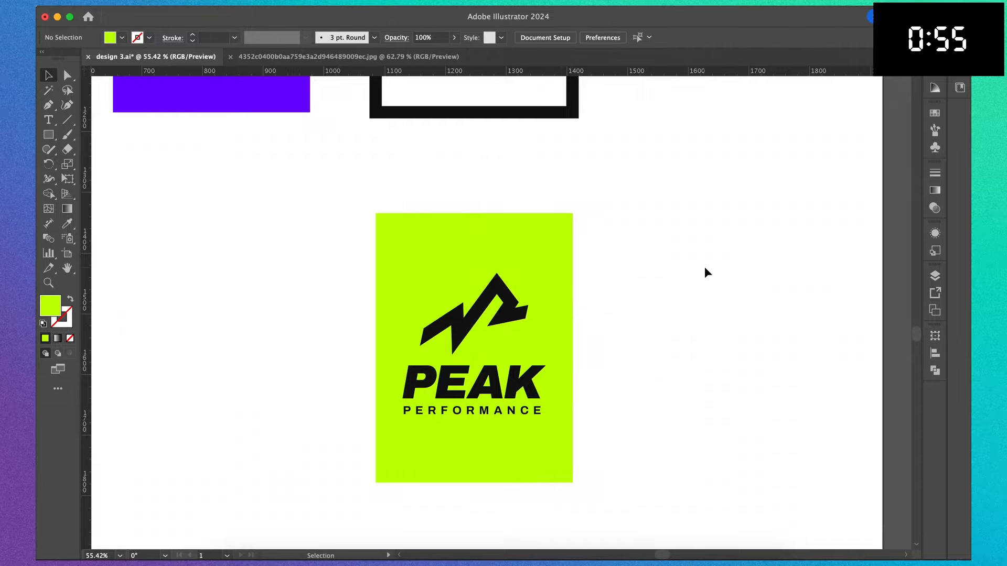
Recolour the black zigzag and lettering on the lower purple card white by sampling the white background with the Eyedropper.
scroll(704, 266, down, 2)
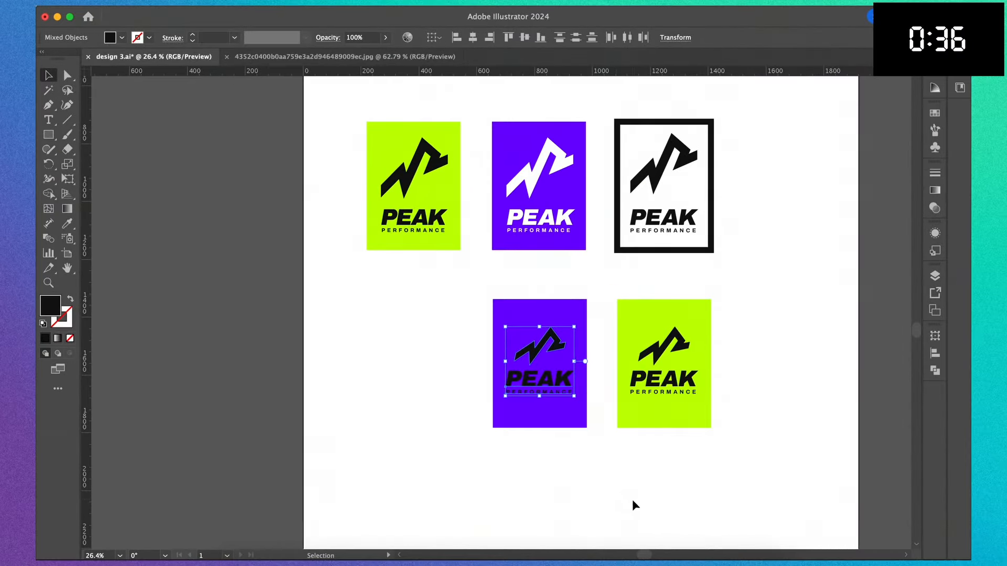
key(i)
click(650, 496)
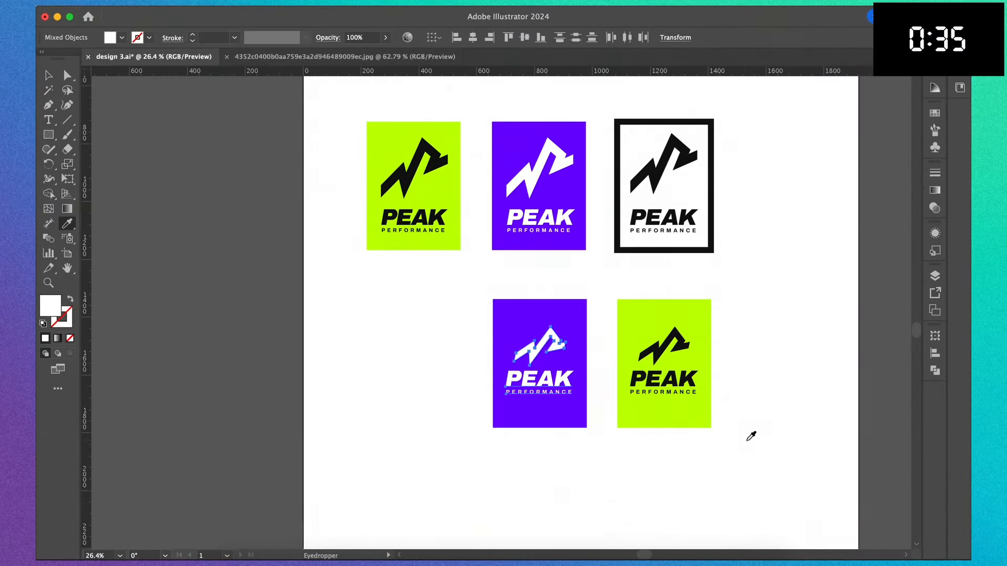
key(v)
click(748, 441)
Scale the PERFORMANCE line on the lower purple card down about its centre to roughly 14.1 pt.
scroll(558, 418, up, 5)
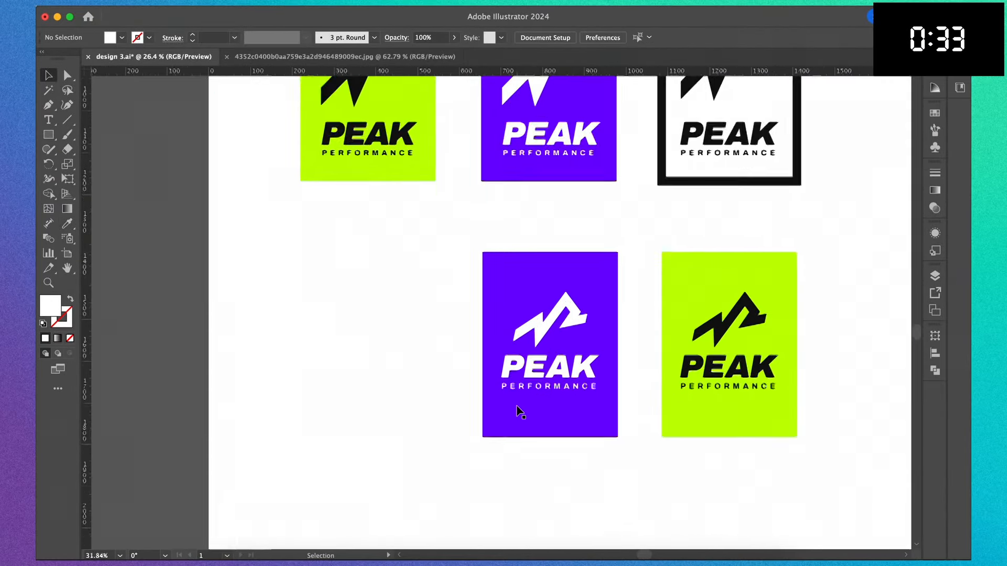
click(589, 387)
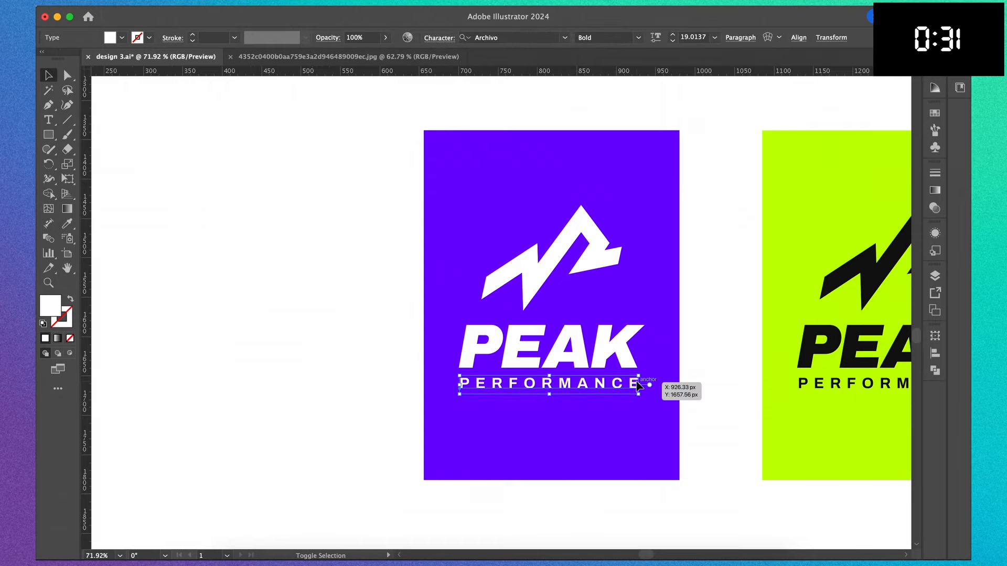
drag(638, 376, 623, 377)
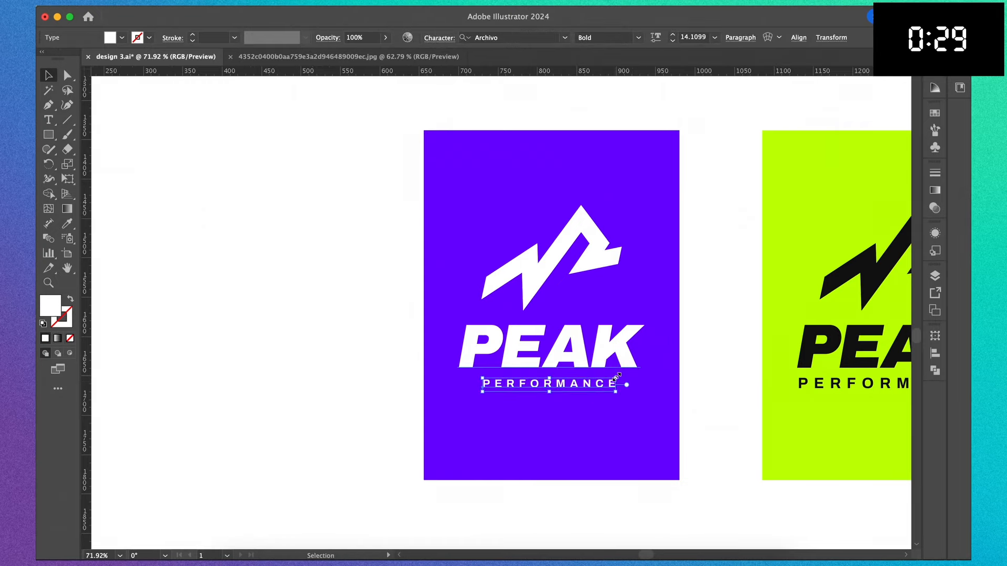
click(401, 376)
Set the weight of the PERFORMANCE line on the lower purple card to Archivo Medium.
scroll(401, 376, down, 5)
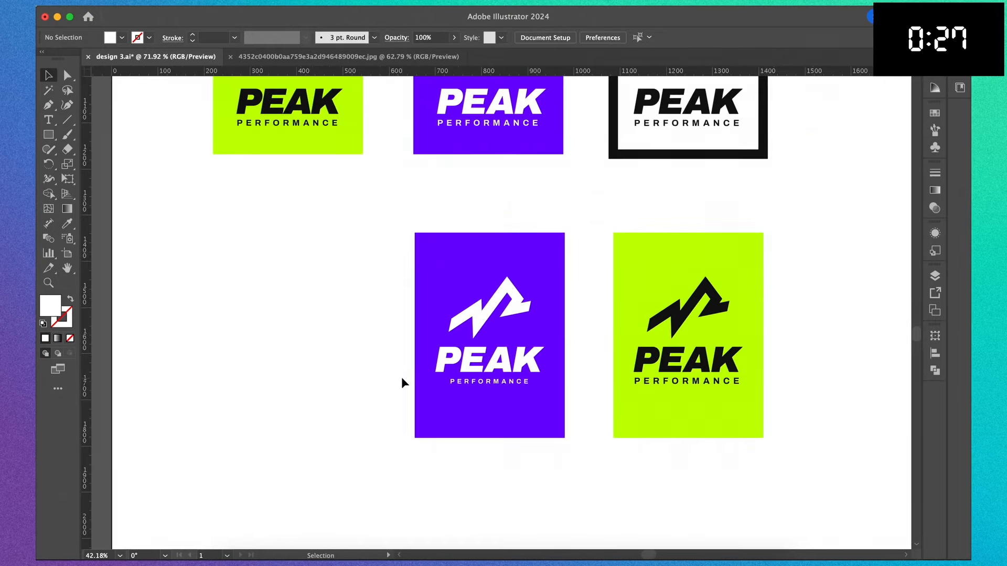
click(527, 383)
key(super+t)
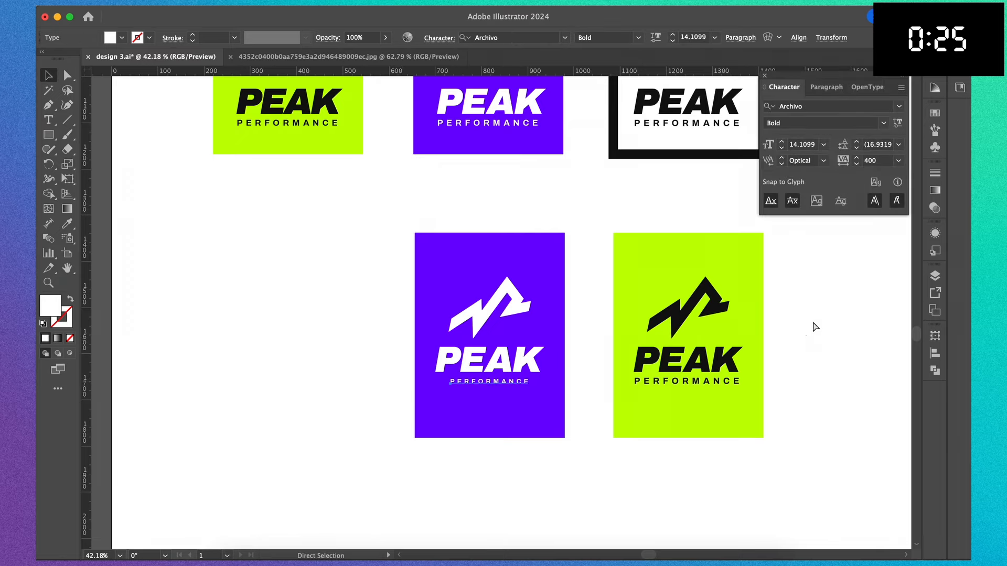
click(883, 123)
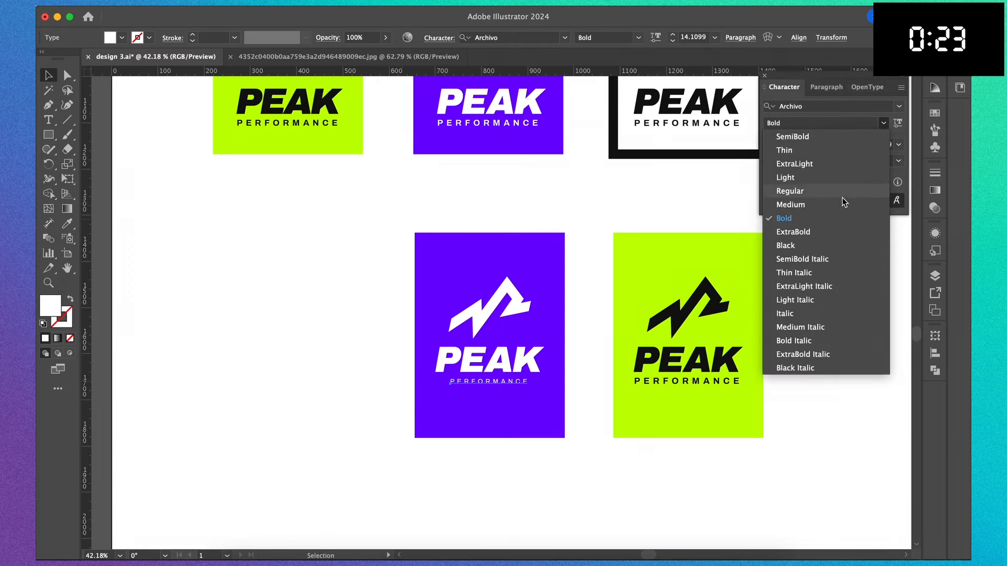
click(790, 205)
click(842, 382)
Nudge PEAK and PERFORMANCE on the lower purple card down together to widen the gap below the zigzag.
click(524, 370)
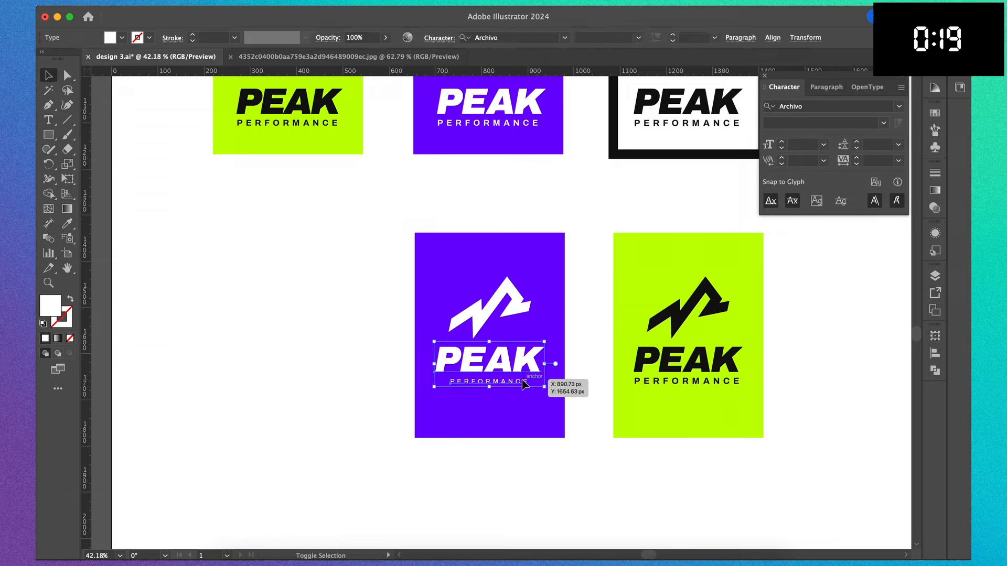
key(shift+Down)
click(497, 302)
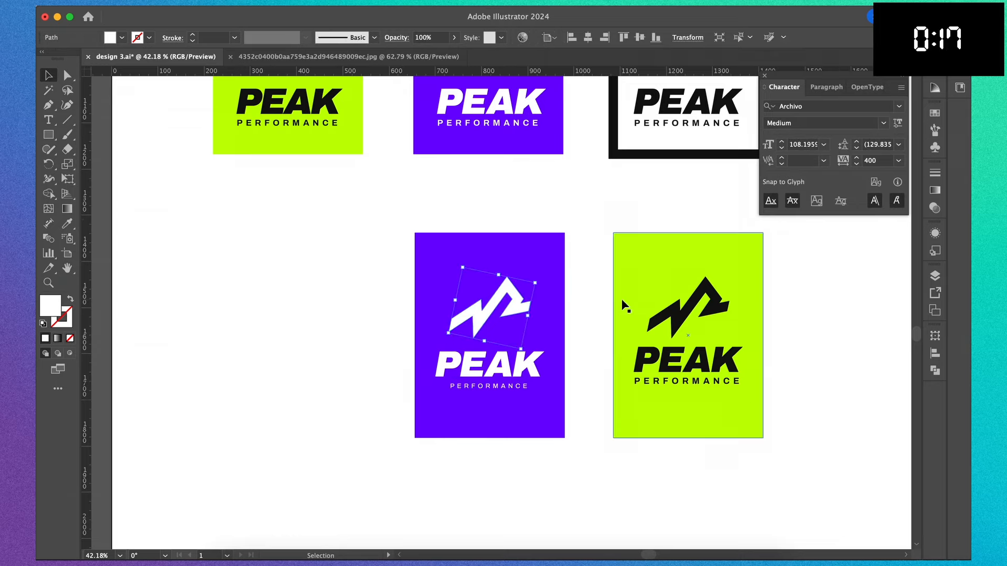
shift+click(499, 385)
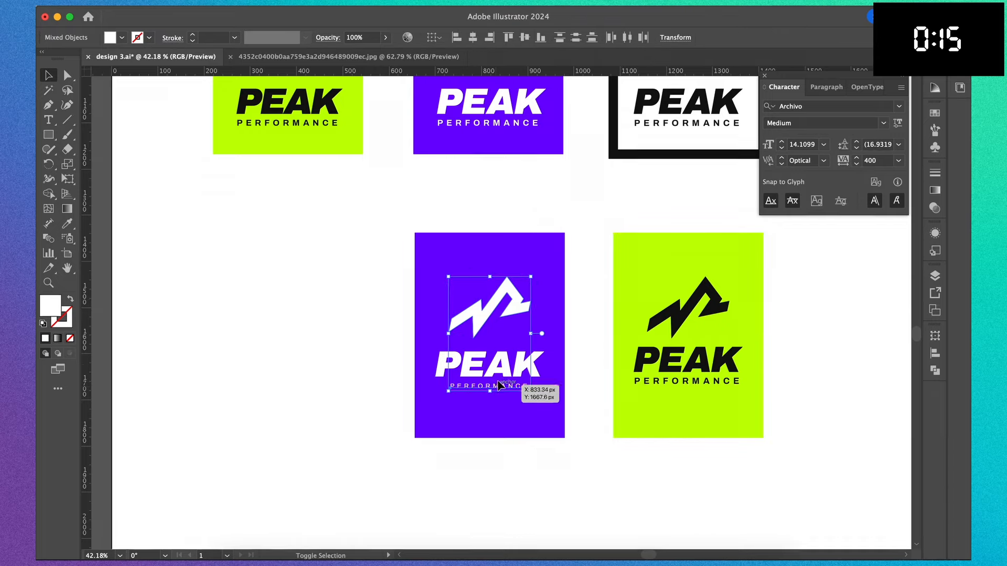
click(279, 333)
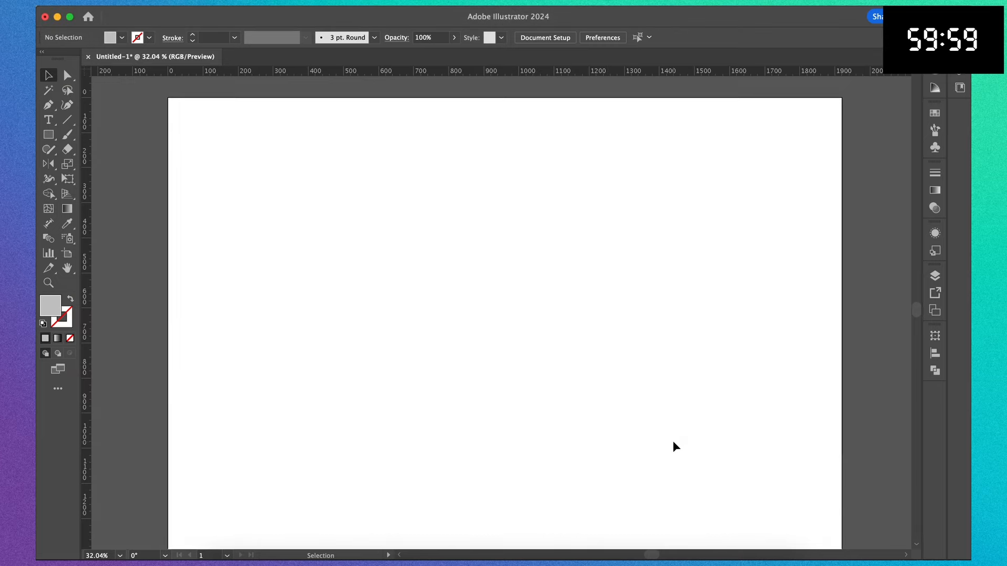
Draw a white upright rectangle above PEAK and raise its left edge to slant it into a parallelogram.
double_click(52, 303)
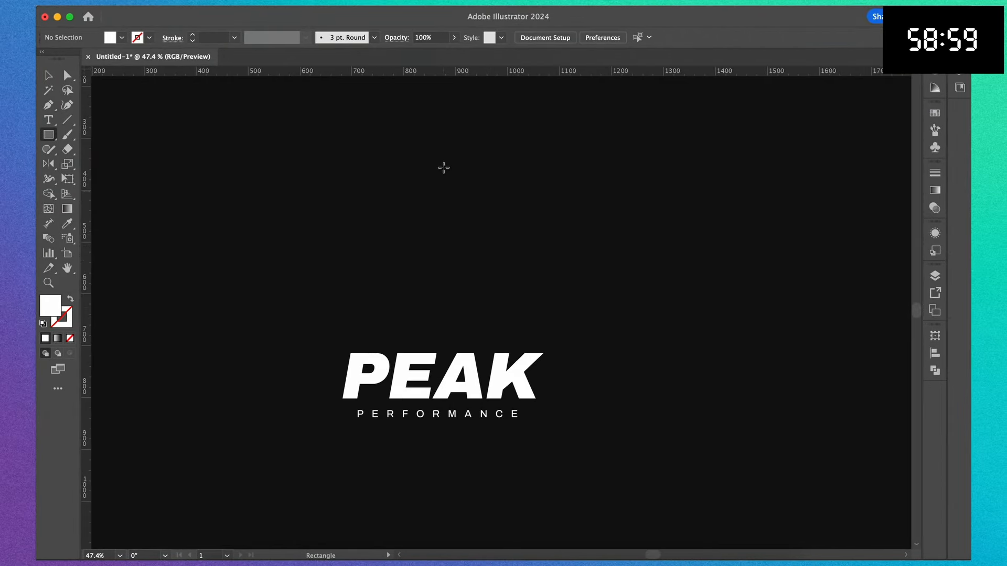
drag(443, 168, 507, 291)
key(a)
drag(444, 291, 444, 252)
key(v)
click(483, 245)
Fill the slanted parallelogram with a mint green at a hue of about 160°.
double_click(51, 305)
click(774, 260)
drag(815, 299, 815, 348)
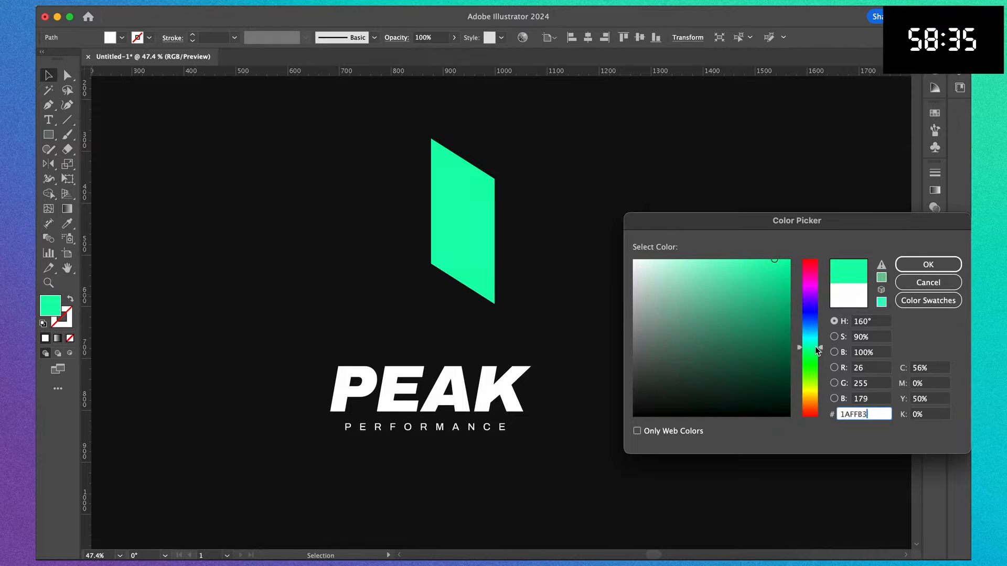
click(928, 264)
Build a green arrow band from two mirrored slanted pieces and attach it to the parallelogram's right edge.
key(m)
mouse_move(463, 220)
mouse_down()
mouse_move(423, 235)
mouse_move(390, 288)
mouse_move(569, 273)
mouse_move(548, 318)
mouse_up()
key(v)
key(a)
key(v)
click(177, 5)
drag(564, 244, 595, 244)
drag(696, 214, 458, 342)
drag(610, 242, 557, 227)
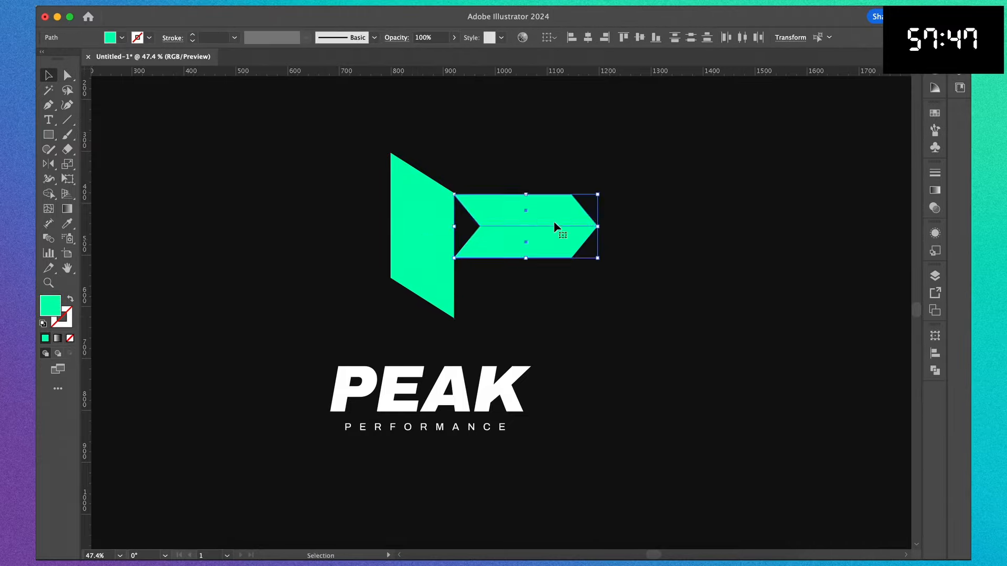
Raise the parallelogram's lower edge so its lower right corner meets the arrow band's lower left corner.
scroll(542, 215, up, 5)
click(542, 215)
scroll(372, 300, down, 3)
key(a)
drag(329, 379, 331, 381)
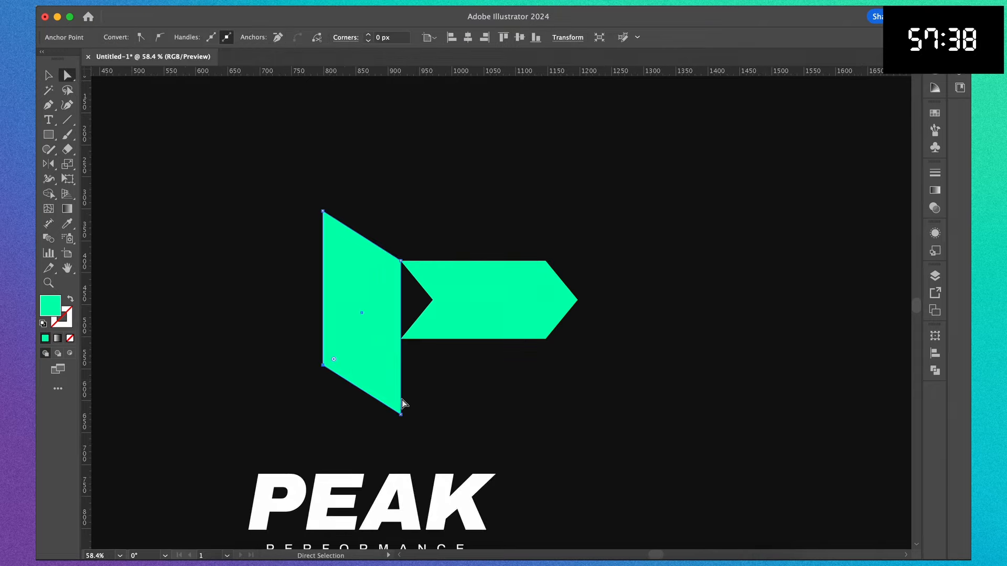
drag(401, 415, 401, 345)
click(507, 423)
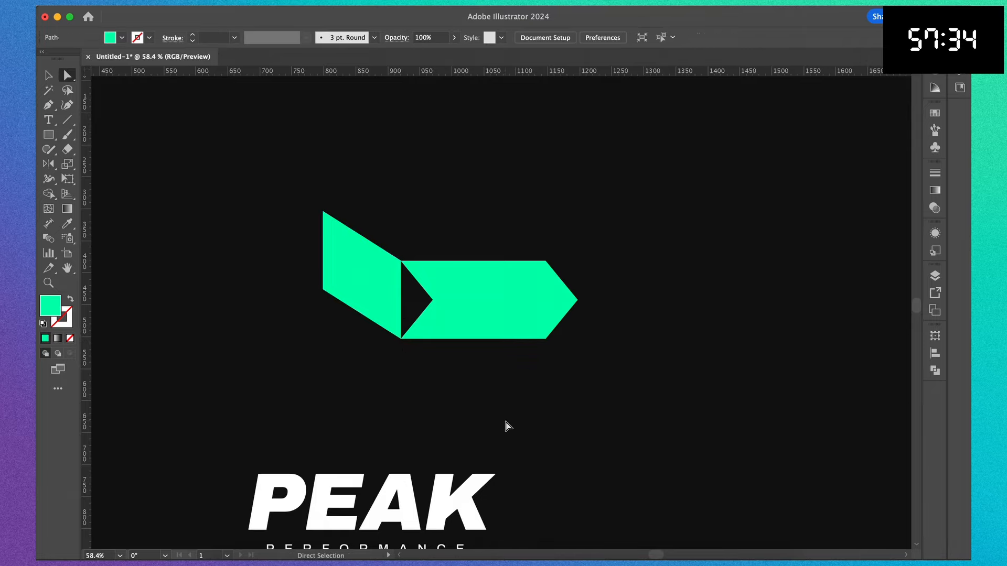
Move the parallelogram's left edge inward to make the piece narrower.
scroll(505, 423, down, 2)
scroll(430, 247, down, 2)
scroll(430, 247, left, 1)
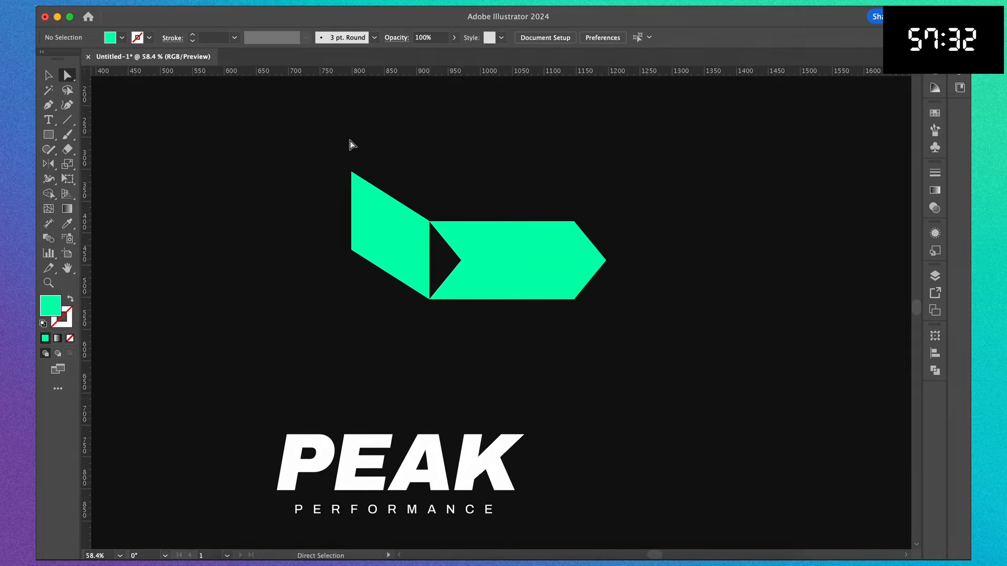
drag(308, 127, 371, 292)
drag(353, 254, 379, 257)
click(407, 376)
Change the fill of the whole green symbol to 00FF8B.
scroll(407, 375, down, 5)
scroll(407, 376, up, 5)
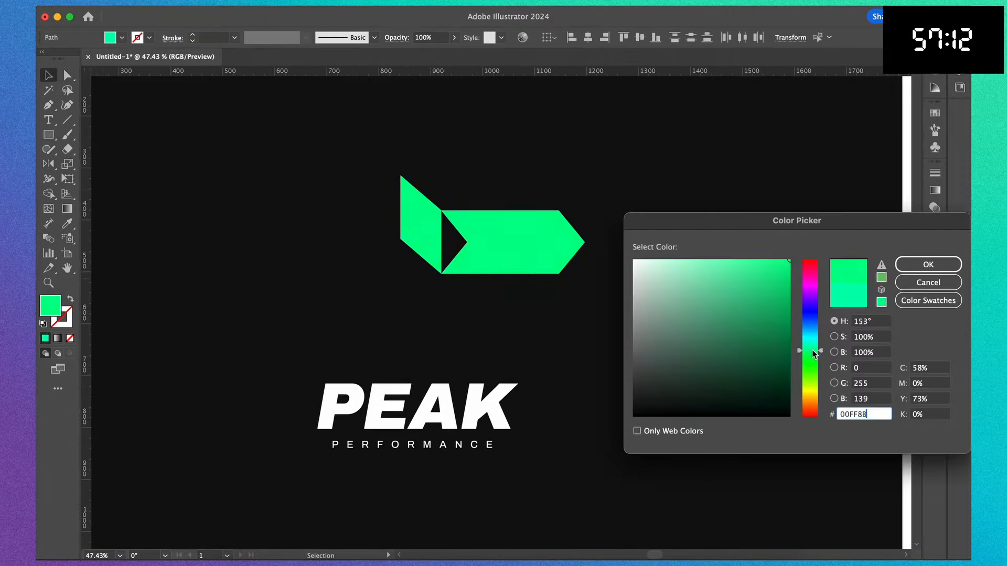
click(927, 264)
Move the green symbol closer to PEAK and shorten its arrow band into a compact chevron.
scroll(624, 275, down, 3)
drag(560, 259, 509, 315)
scroll(443, 335, up, 5)
key(a)
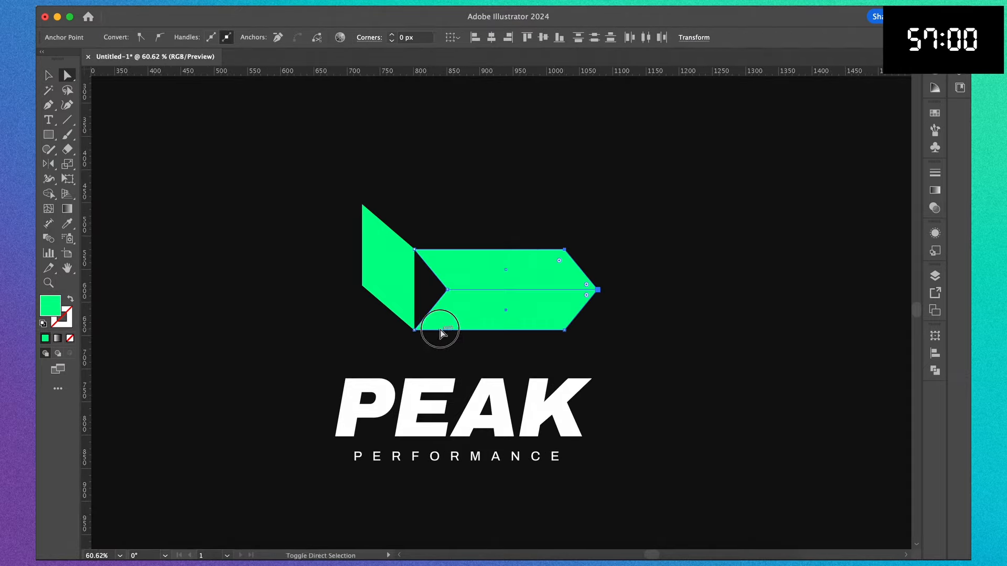
drag(564, 331, 446, 330)
Draw a straight Pen guide line extending the chevron's inner diagonal up beyond the parallelogram.
scroll(432, 227, up, 5)
key(p)
click(464, 356)
scroll(336, 194, up, 5)
click(273, 128)
key(v)
Raise the parallelogram's left edge to match the slope of the guide line and delete the guide line.
scroll(570, 246, down, 5)
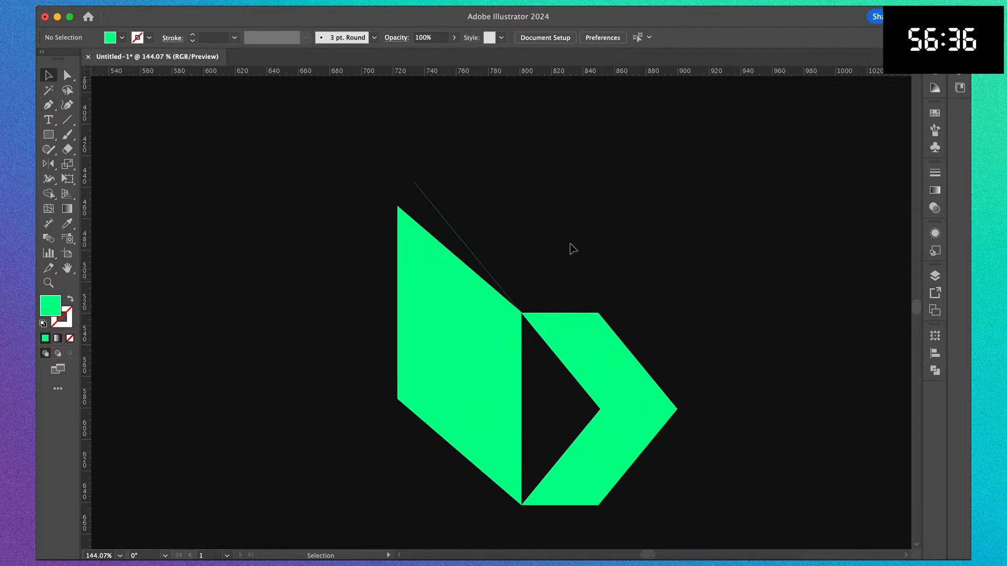
key(a)
drag(398, 206, 398, 162)
key(Delete)
Move the complete green symbol sideways to centre it above PEAK.
scroll(434, 252, down, 5)
key(v)
drag(458, 313, 492, 317)
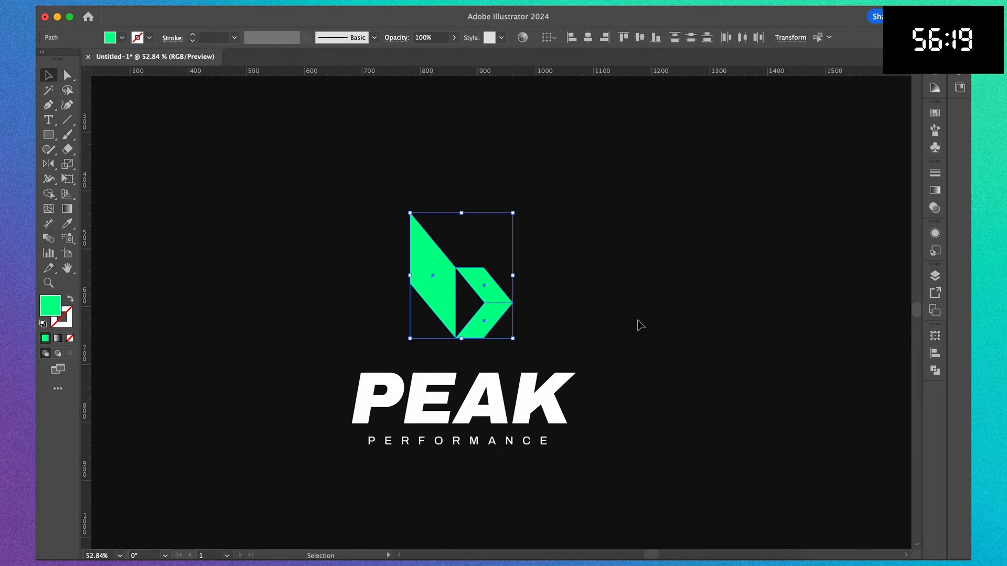
click(638, 321)
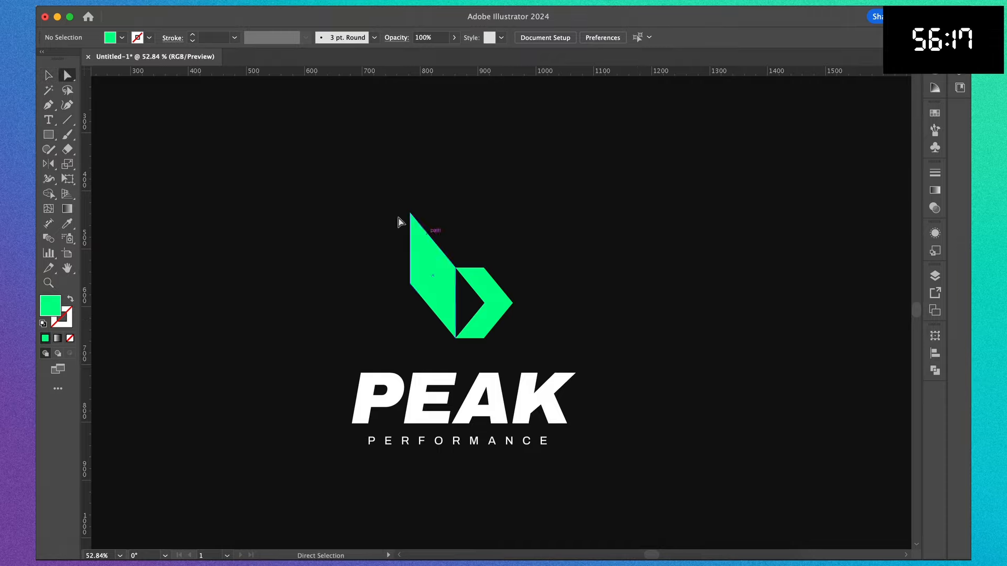
mouse_move(417, 303)
mouse_down()
mouse_move(430, 294)
mouse_move(446, 315)
mouse_up()
scroll(417, 304, up, 3)
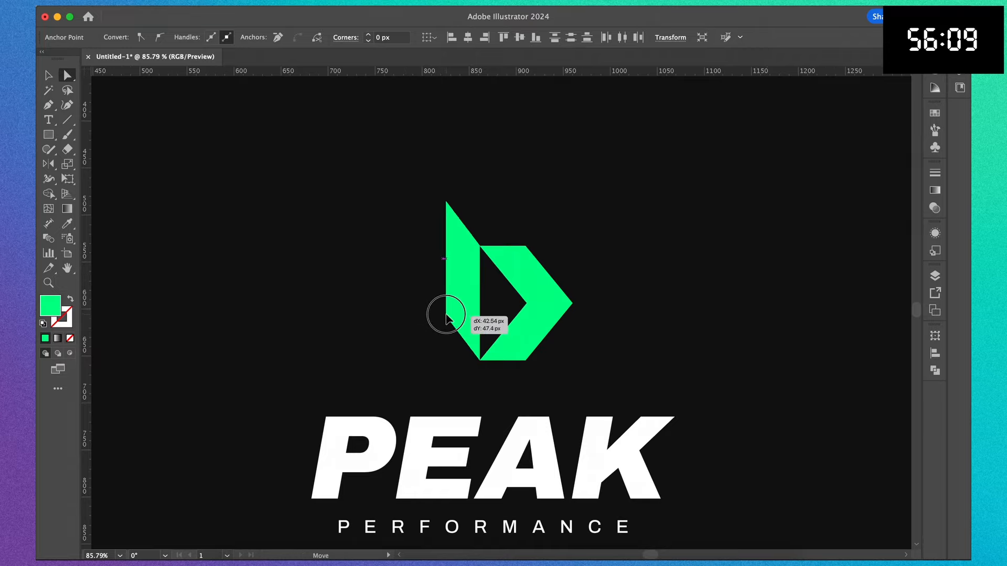
key(super+z)
Duplicate the complete logo, symbol and lettering, to the right of the original.
scroll(665, 312, down, 5)
scroll(411, 288, down, 5)
mouse_move(398, 225)
mouse_down()
mouse_move(600, 404)
mouse_move(546, 360)
mouse_up()
scroll(608, 394, up, 5)
drag(243, 158, 568, 395)
drag(425, 301, 663, 302)
Extend the top of the copied symbol's chevron diagonally up to the parallelogram's upper left corner.
scroll(636, 307, up, 5)
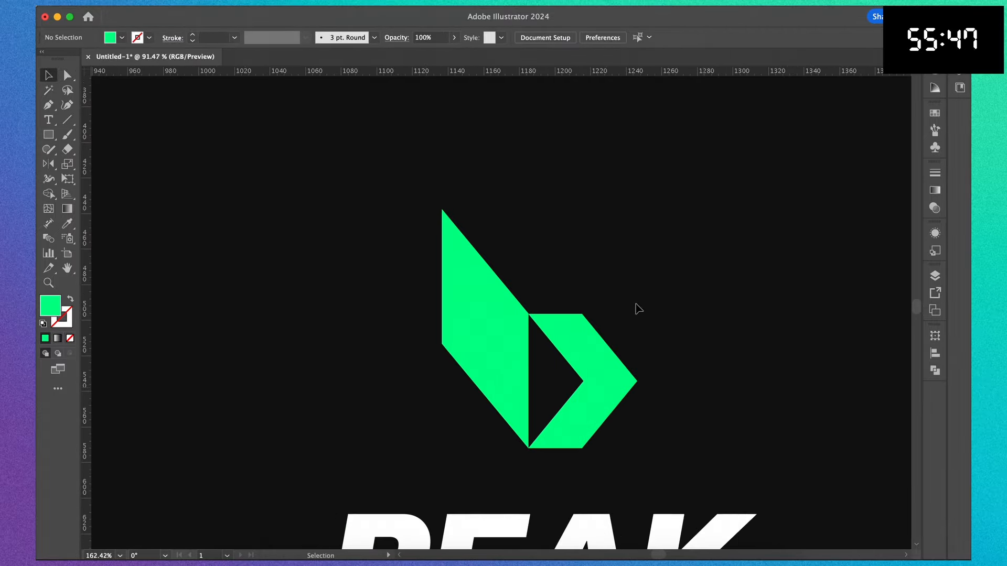
key(a)
drag(555, 313, 469, 212)
scroll(744, 235, down, 5)
key(v)
scroll(510, 213, down, 4)
Select all the pieces of the copied symbol and unite them with Pathfinder.
scroll(688, 310, up, 6)
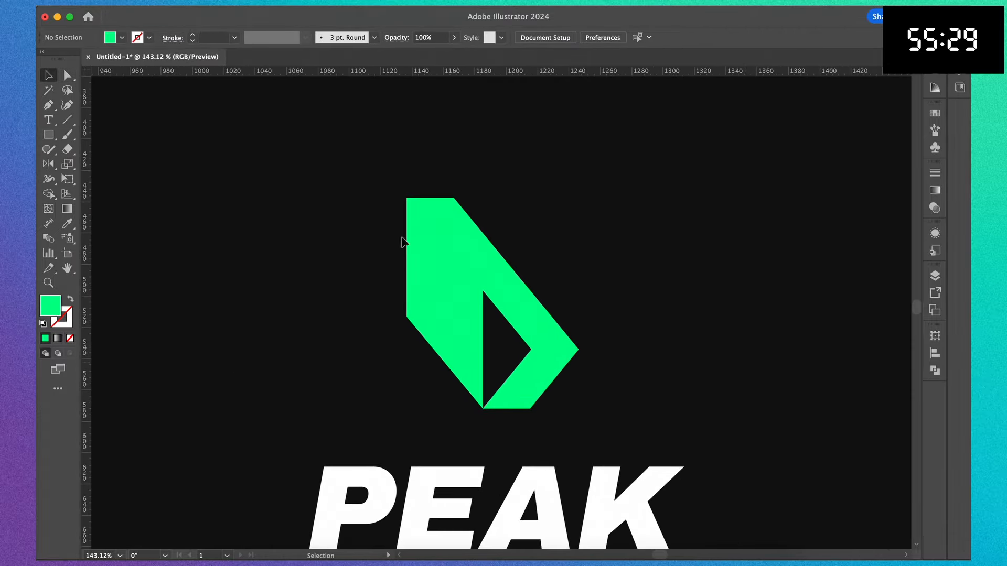
drag(567, 259, 576, 354)
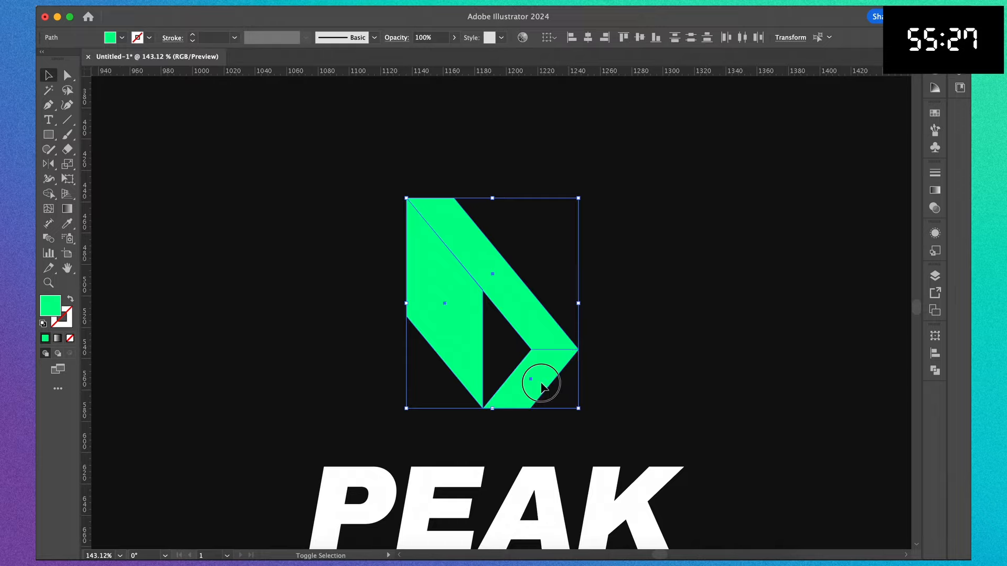
click(933, 370)
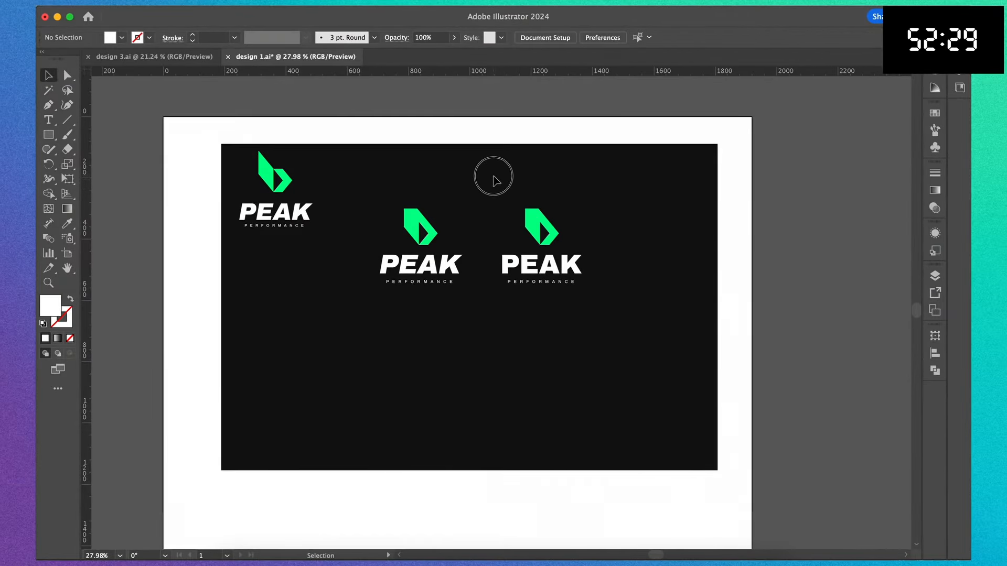
Duplicate the logo with the upright PEAK lettering straight down into the empty lower area.
drag(496, 180, 617, 297)
drag(570, 270, 570, 379)
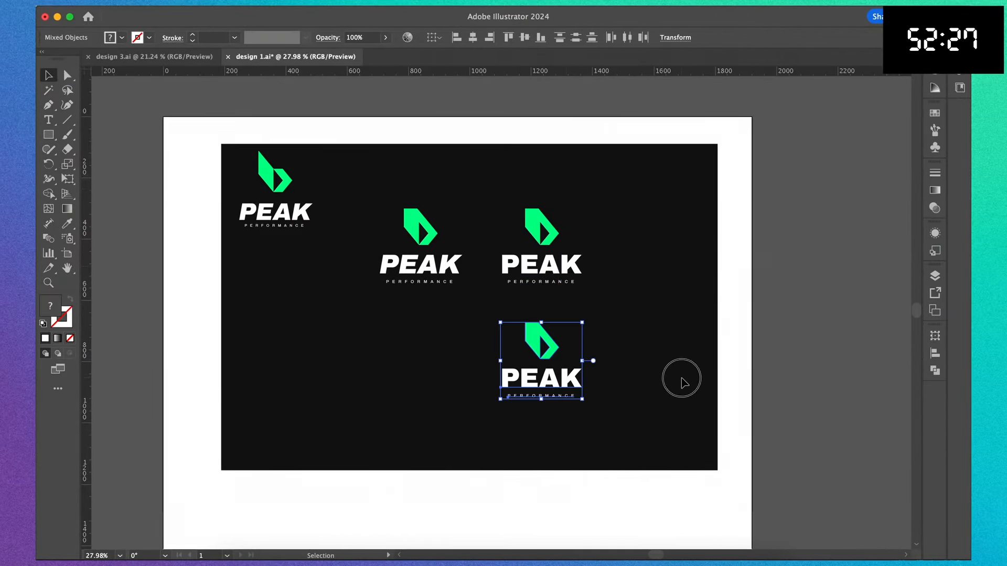
click(681, 377)
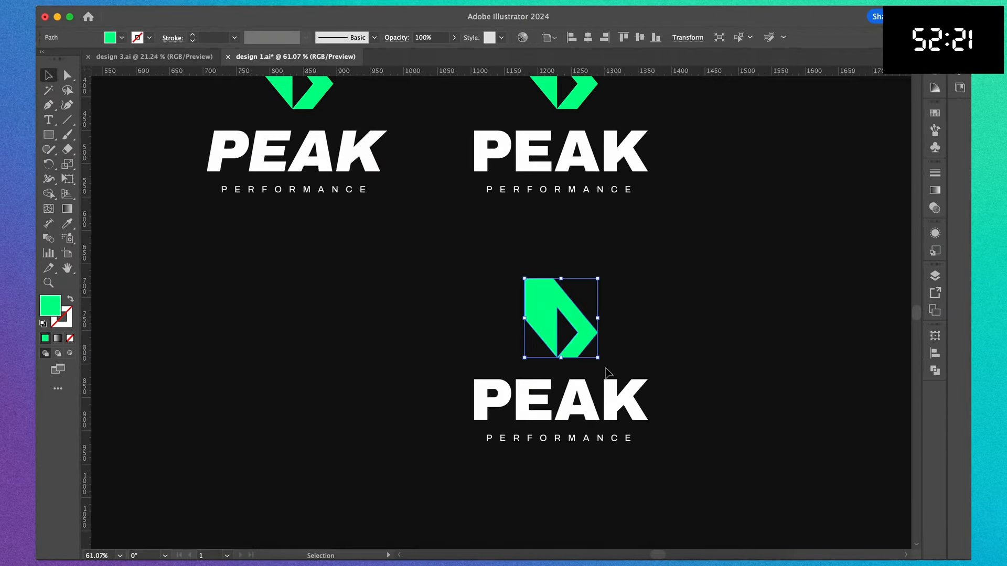
Rotate the lower copy's symbol onto its side and place its scaled-down lettering to the right of it.
drag(602, 363, 622, 314)
scroll(571, 325, down, 2)
drag(571, 391, 705, 317)
drag(784, 355, 707, 323)
scroll(420, 288, up, 4)
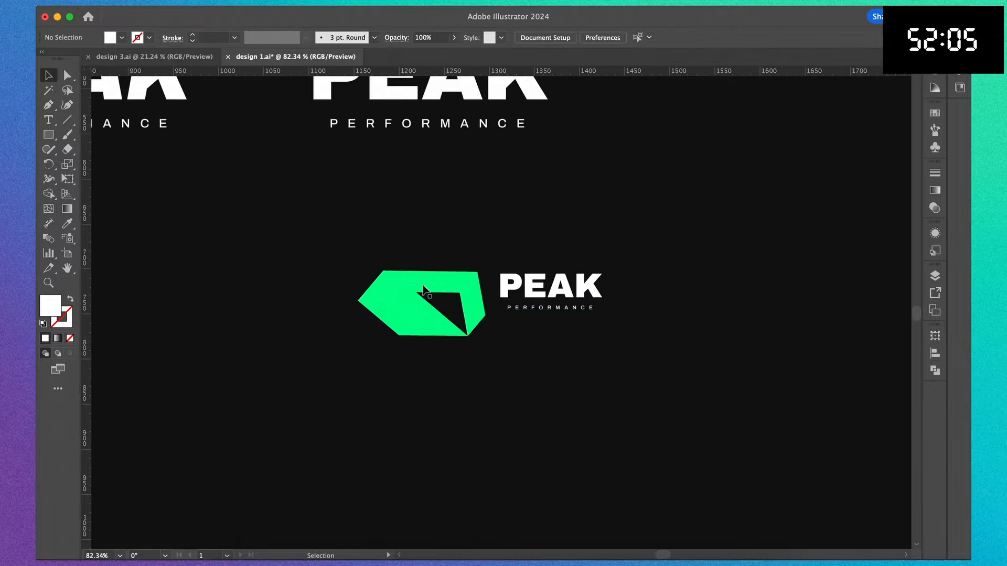
Enlarge the lower logo and set its lettering just below the lower right corner of the rotated symbol.
scroll(570, 256, down, 3)
scroll(566, 304, up, 10)
click(598, 348)
drag(488, 333, 509, 334)
scroll(637, 339, down, 8)
drag(524, 293, 448, 352)
drag(611, 362, 659, 411)
scroll(711, 255, down, 2)
click(748, 417)
Shrink the lower logo's rotated symbol and place it just above the left end of its PEAK lettering.
scroll(747, 417, down, 1)
scroll(747, 417, right, 1)
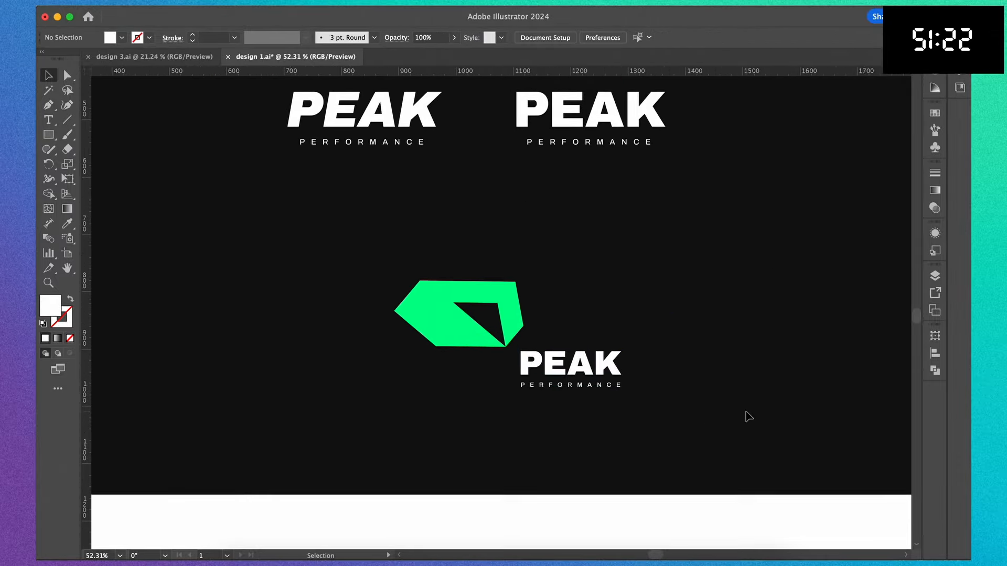
click(445, 284)
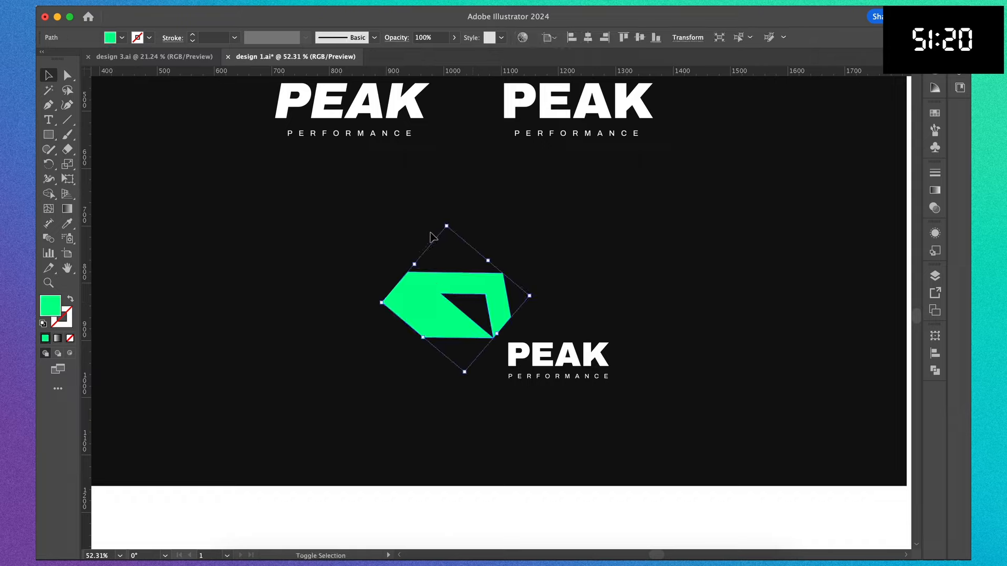
drag(445, 227, 450, 263)
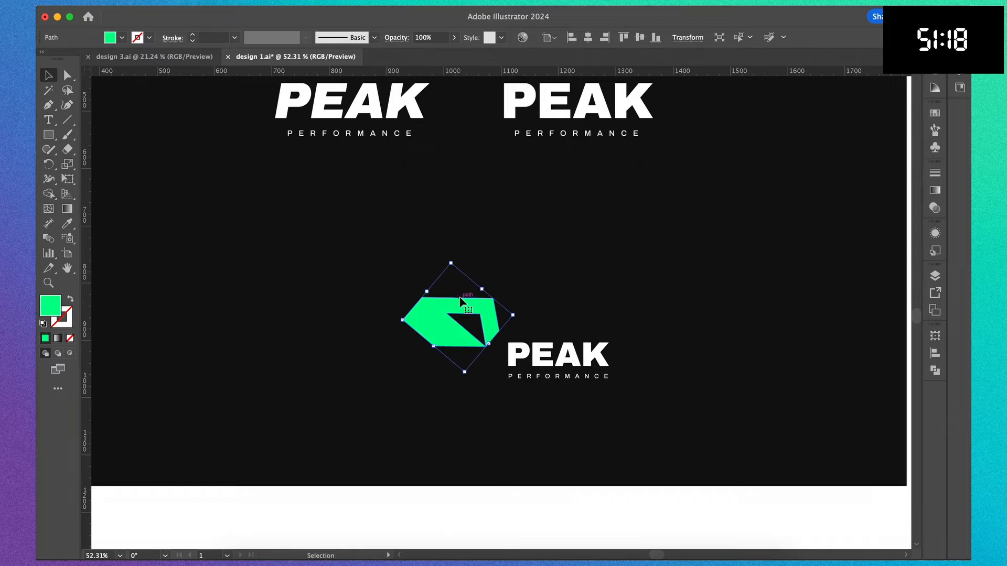
drag(469, 303, 475, 303)
click(594, 292)
scroll(594, 292, down, 3)
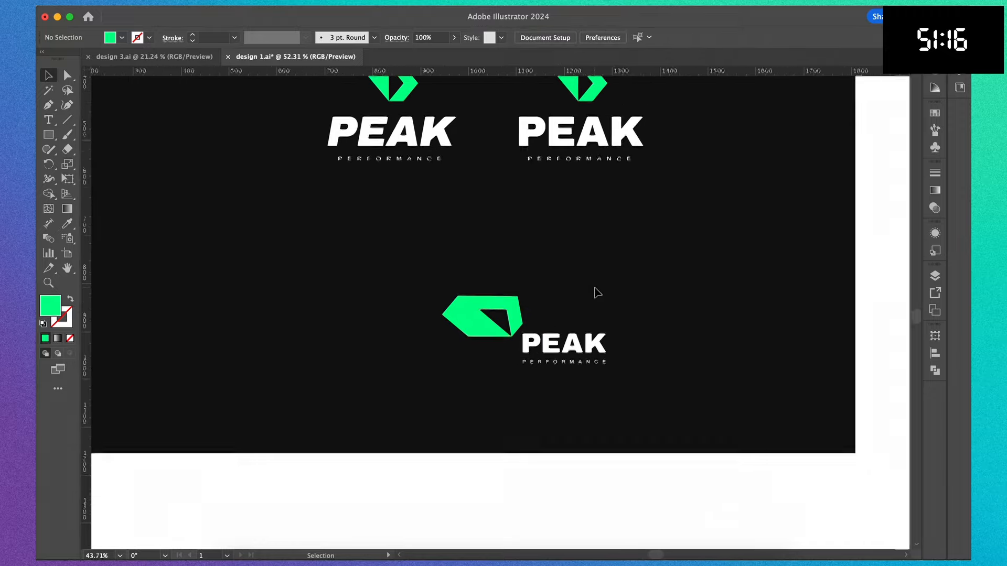
scroll(595, 293, up, 2)
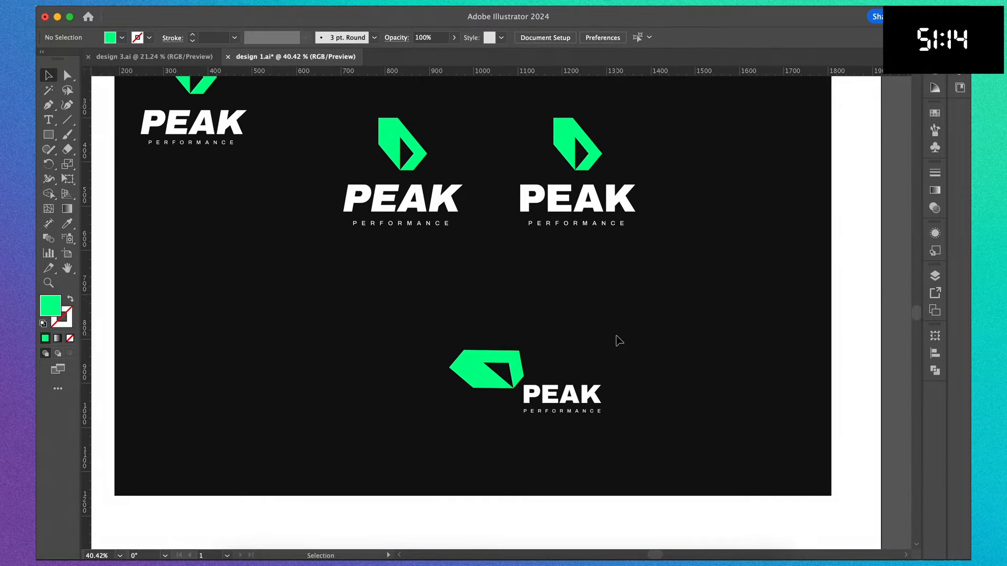
Move the lower logo to the left side of the artboard and shorten its symbol by shifting corner anchors.
drag(595, 405, 315, 394)
drag(514, 380, 235, 367)
drag(391, 393, 329, 451)
scroll(397, 405, up, 3)
key(a)
drag(328, 344, 353, 344)
key(v)
scroll(397, 355, up, 8)
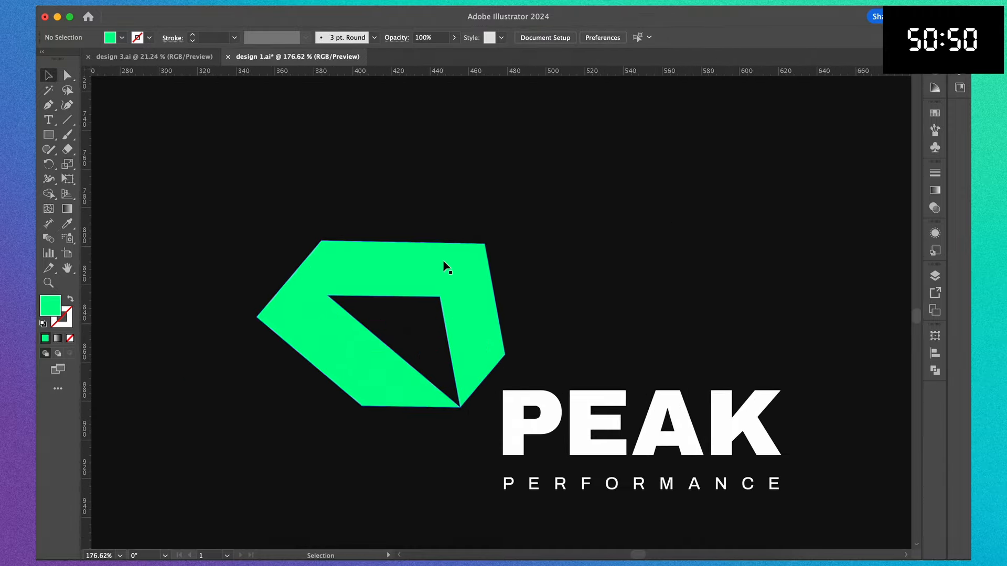
Scale down the lower-left logo's lettering, keeping it at the symbol's lower right corner.
scroll(675, 286, down, 9)
scroll(708, 309, up, 3)
drag(582, 399, 516, 360)
drag(552, 378, 527, 369)
Try a copy of the lower-left logo with a smaller symbol and larger lettering, and delete that copy.
drag(461, 420, 326, 340)
drag(336, 344, 573, 353)
drag(671, 409, 627, 362)
drag(480, 359, 534, 341)
scroll(528, 424, down, 5)
drag(515, 382, 577, 430)
drag(489, 439, 519, 438)
scroll(415, 461, up, 5)
click(397, 367)
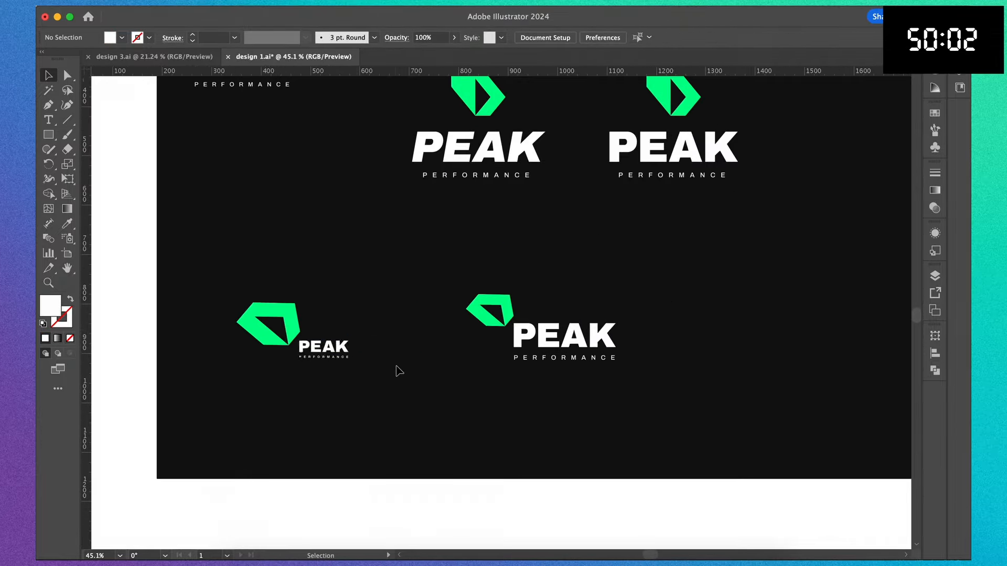
key(Delete)
Duplicate the lower-left logo to the right with smaller lettering coloured green.
drag(389, 409, 551, 409)
click(487, 376)
scroll(634, 386, down, 4)
scroll(571, 401, up, 7)
shift+click(590, 414)
drag(635, 419, 615, 411)
scroll(677, 393, down, 5)
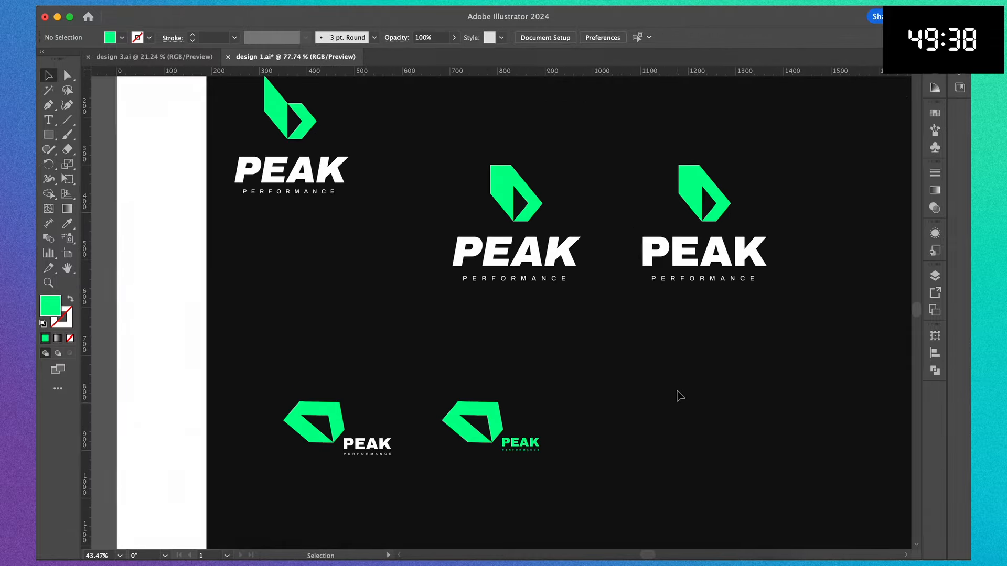
Duplicate the green-lettered logo to the right and raise the copy's lettering to the symbol's upper right side.
drag(571, 385, 464, 472)
alt+drag(472, 420, 603, 420)
drag(702, 436, 631, 494)
drag(661, 443, 666, 408)
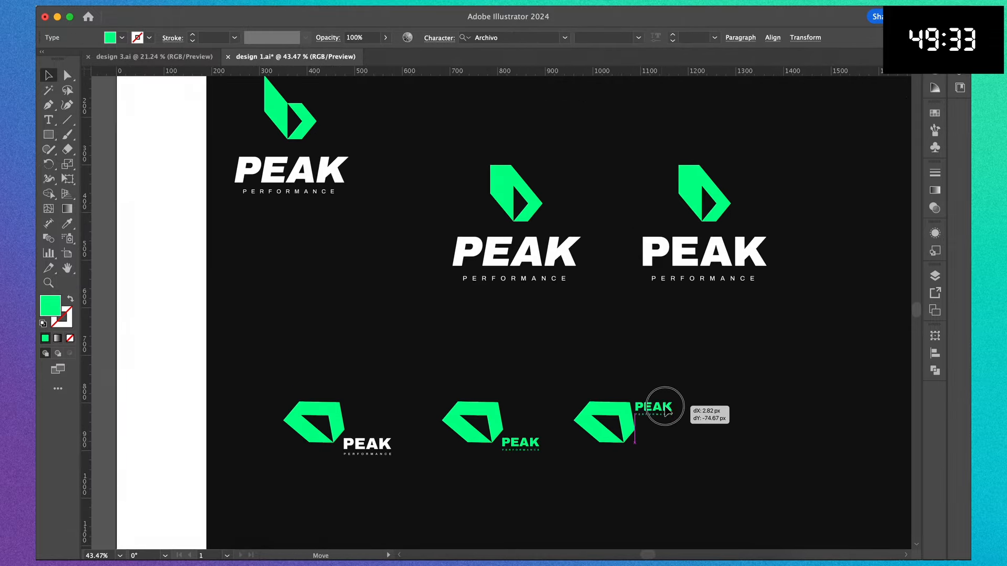
click(739, 488)
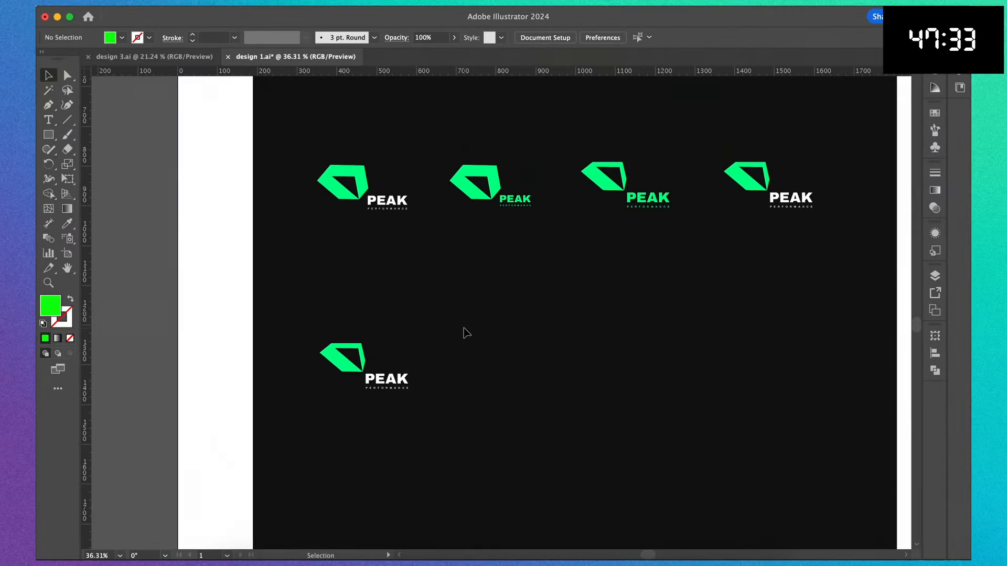
Rework the logo below the row of four into a horizontal layout with the lettering beside the symbol.
scroll(465, 332, up, 3)
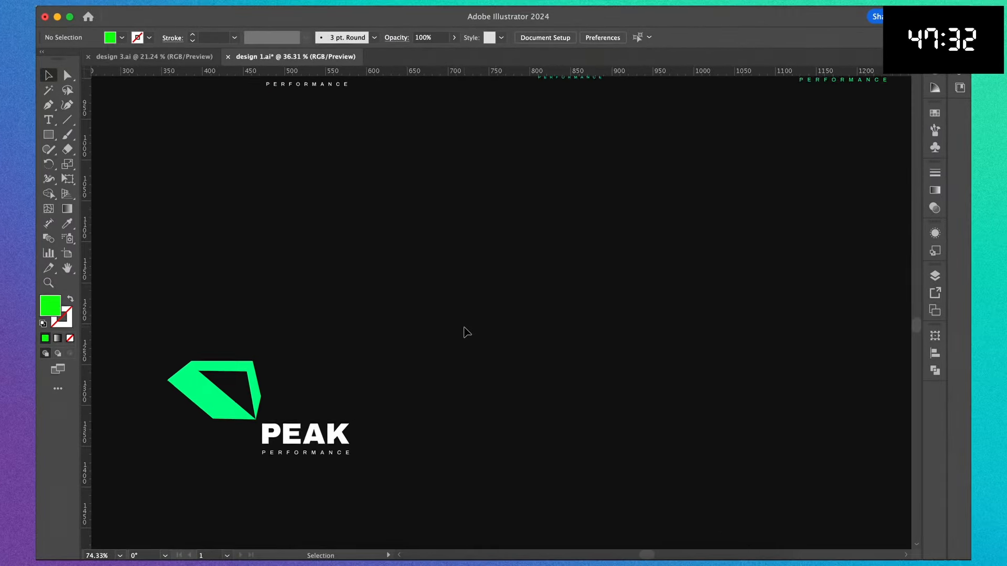
scroll(467, 333, left, 3)
scroll(466, 332, down, 2)
drag(336, 340, 411, 339)
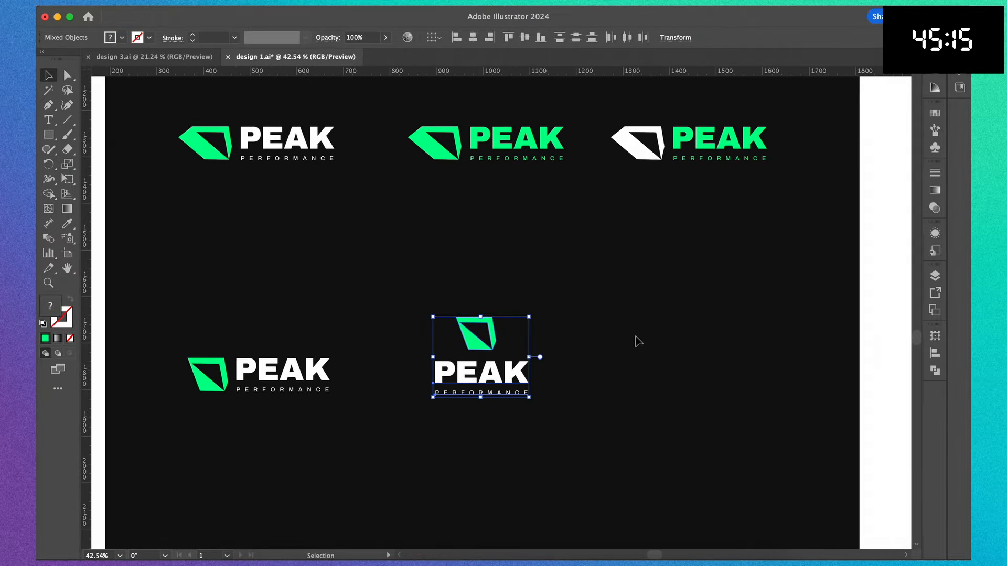
Duplicate the stacked logo to the right and set the copy's scaled-down lettering at its symbol's lower right corner.
drag(487, 373, 592, 454)
click(666, 445)
scroll(673, 443, right, 2)
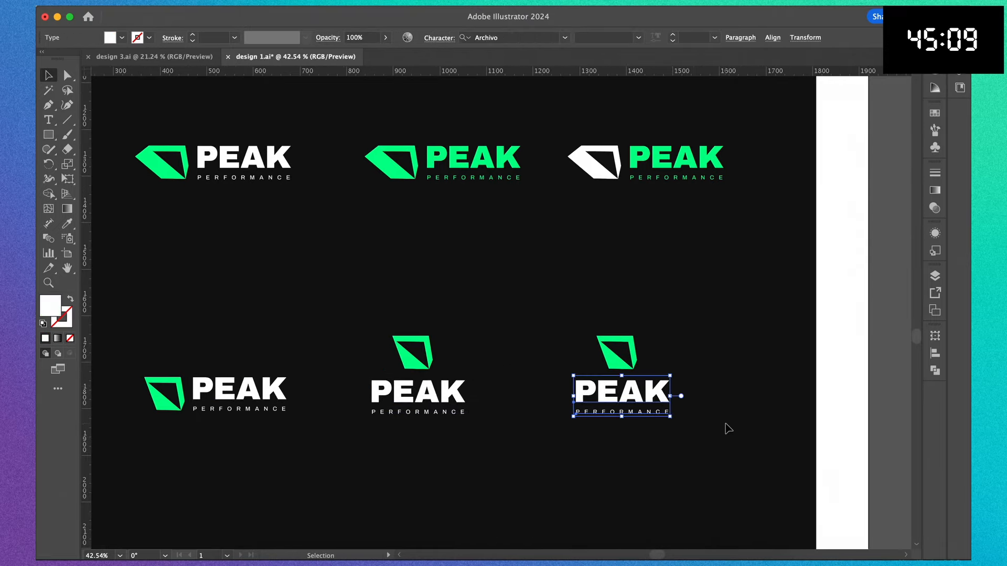
scroll(728, 429, up, 3)
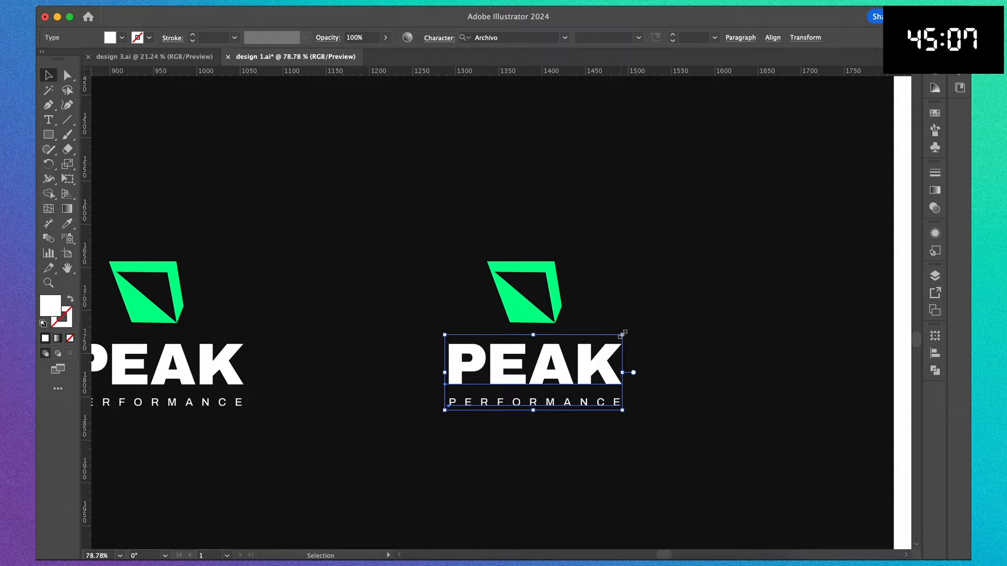
mouse_move(623, 336)
mouse_down()
mouse_move(525, 377)
mouse_move(606, 338)
mouse_up()
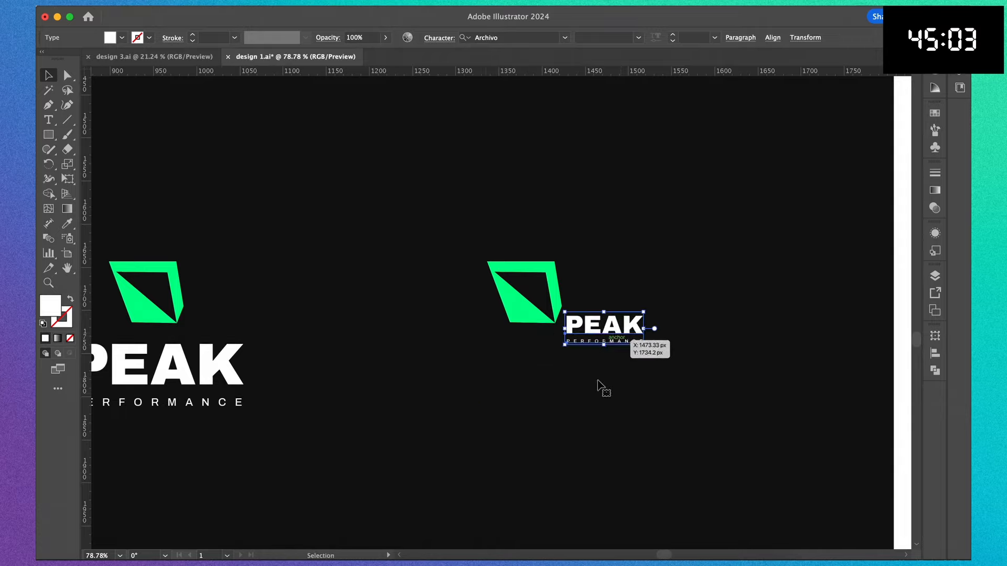
click(598, 410)
Enlarge the whole corner-lettered logo at the right end of the bottom row.
scroll(597, 410, down, 4)
scroll(596, 409, up, 3)
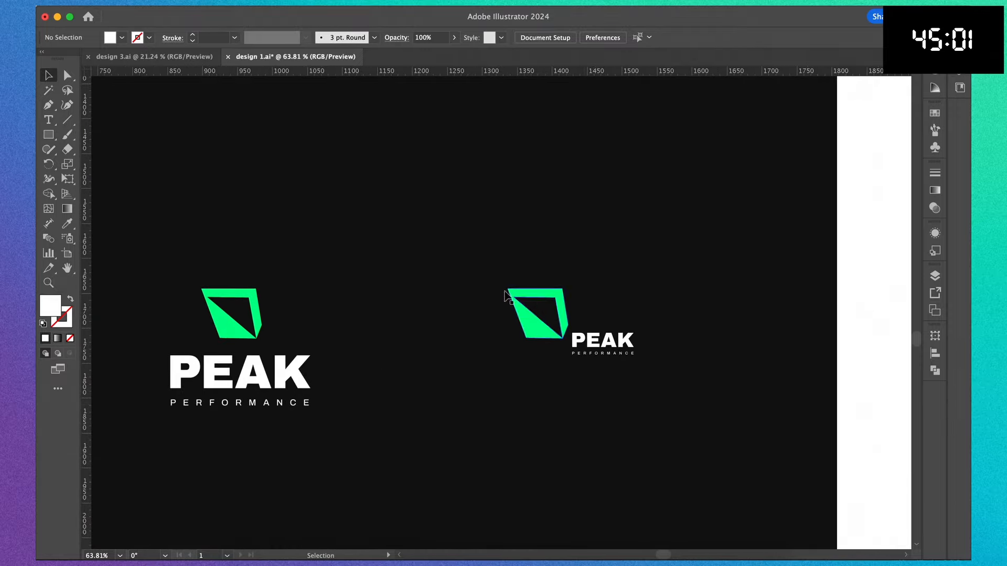
drag(659, 381, 659, 382)
scroll(662, 414, down, 4)
drag(632, 395, 642, 401)
click(701, 449)
scroll(701, 450, up, 3)
scroll(701, 449, down, 3)
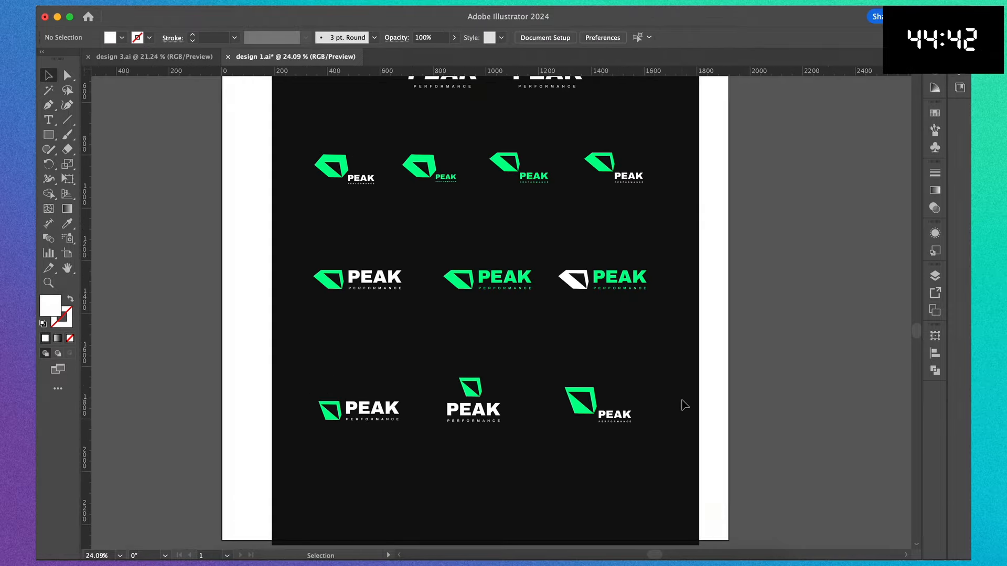
Nudge the stacked logo in the bottom row to the right to even out the row's spacing.
drag(462, 310, 586, 407)
key(shift+Right)
key(shift+Right)
key(shift+Right)
key(shift+Right)
Extend the artboard and its black background downward to make room for another row.
scroll(586, 406, down, 4)
key(shift+o)
drag(494, 368, 494, 533)
drag(503, 373, 503, 530)
Shrink the lettering of the new stacked logo copy and enlarge the symbol above it.
scroll(354, 365, up, 4)
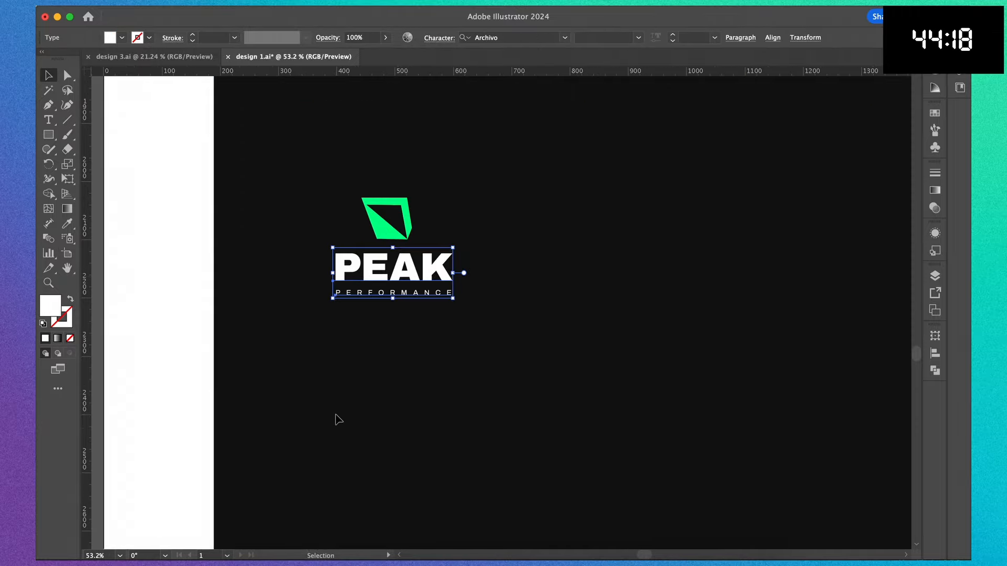
drag(454, 297, 417, 282)
click(336, 162)
drag(335, 163, 444, 298)
scroll(445, 367, down, 4)
drag(498, 265, 384, 400)
Check the character settings of the new stacked logo's PEAK lettering.
scroll(530, 344, up, 3)
click(370, 360)
key(super+t)
scroll(641, 401, down, 4)
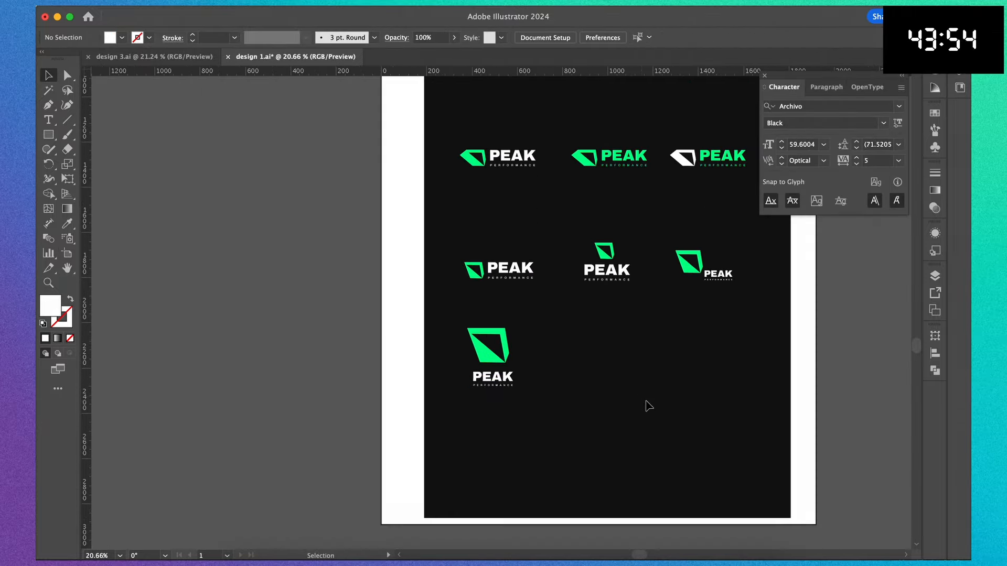
scroll(682, 351, up, 3)
click(765, 75)
Try colouring the new stacked logo black and placing it off the artboard, and undo those changes.
scroll(448, 345, up, 4)
click(341, 420)
key(i)
click(311, 361)
scroll(539, 315, down, 3)
drag(487, 286, 162, 298)
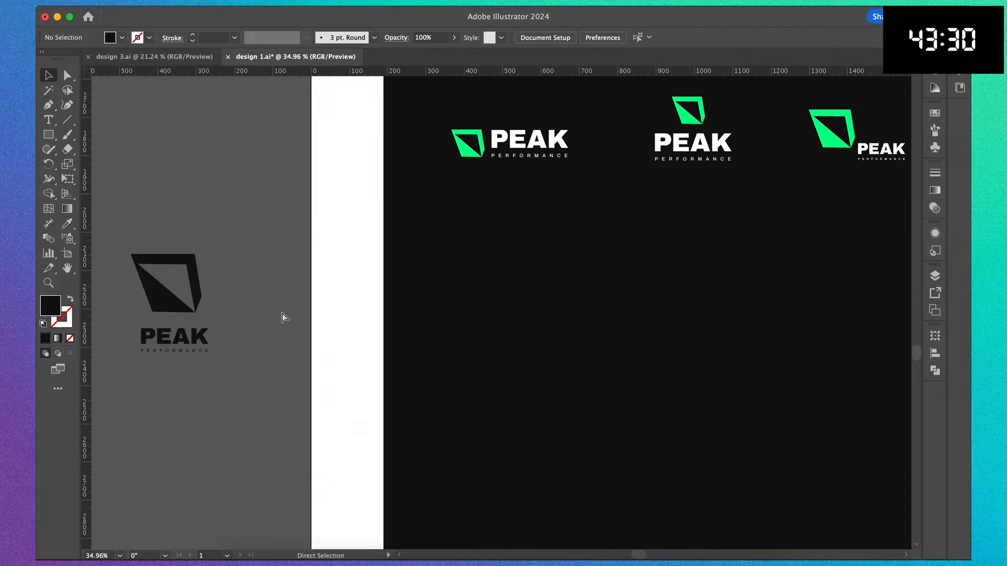
key(super+z)
key(super+z)
key(super+z)
Recolour the bottom logo with a white symbol and green lettering, setting the lettering at the symbol's lower right corner.
click(320, 367)
key(i)
click(376, 191)
drag(329, 373, 391, 358)
scroll(472, 315, down, 3)
scroll(446, 315, up, 3)
scroll(524, 347, down, 4)
scroll(631, 288, up, 4)
Stretch the black background out to the artboard's upper, left and right edges.
click(567, 294)
drag(426, 217, 422, 86)
drag(258, 373, 221, 373)
drag(587, 373, 610, 372)
click(692, 339)
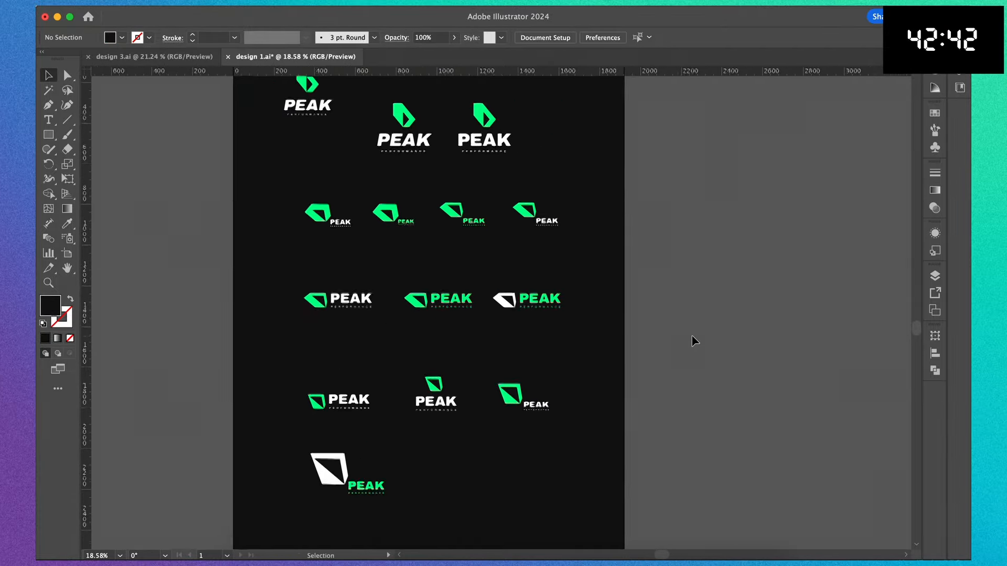
Move the first logo down to line up with the other two logos in the uppermost row.
scroll(692, 340, up, 2)
drag(305, 165, 315, 199)
scroll(614, 272, down, 3)
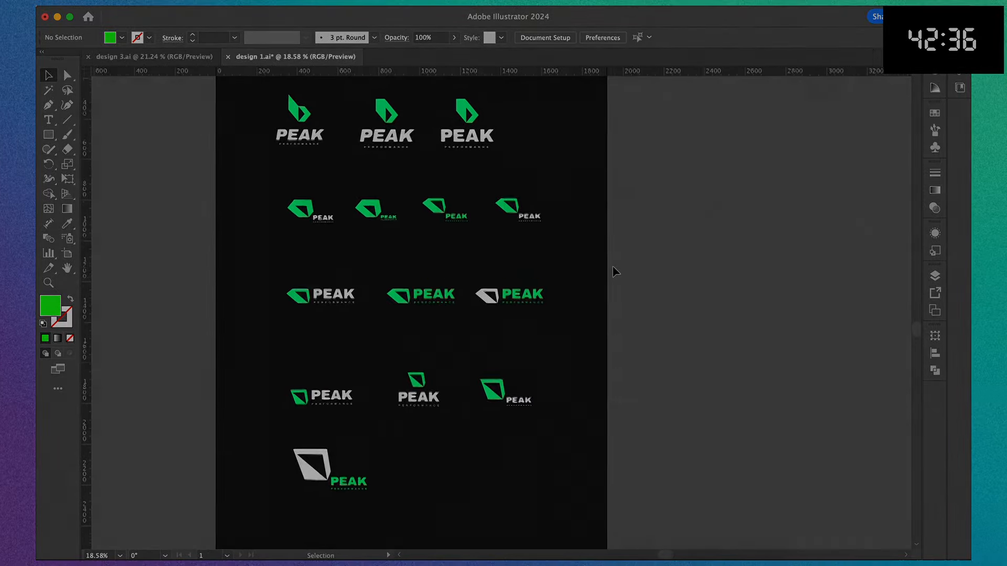
scroll(614, 272, up, 2)
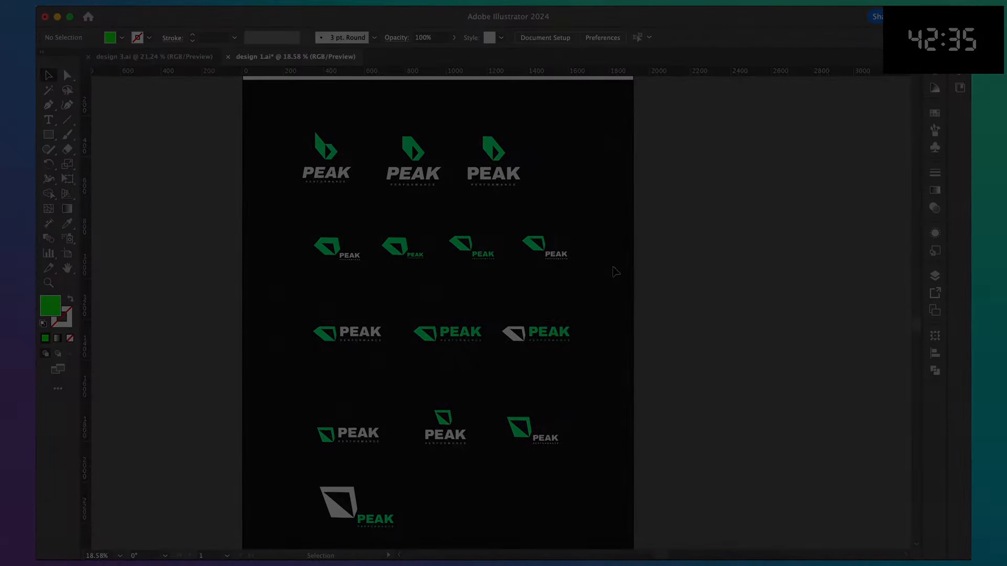